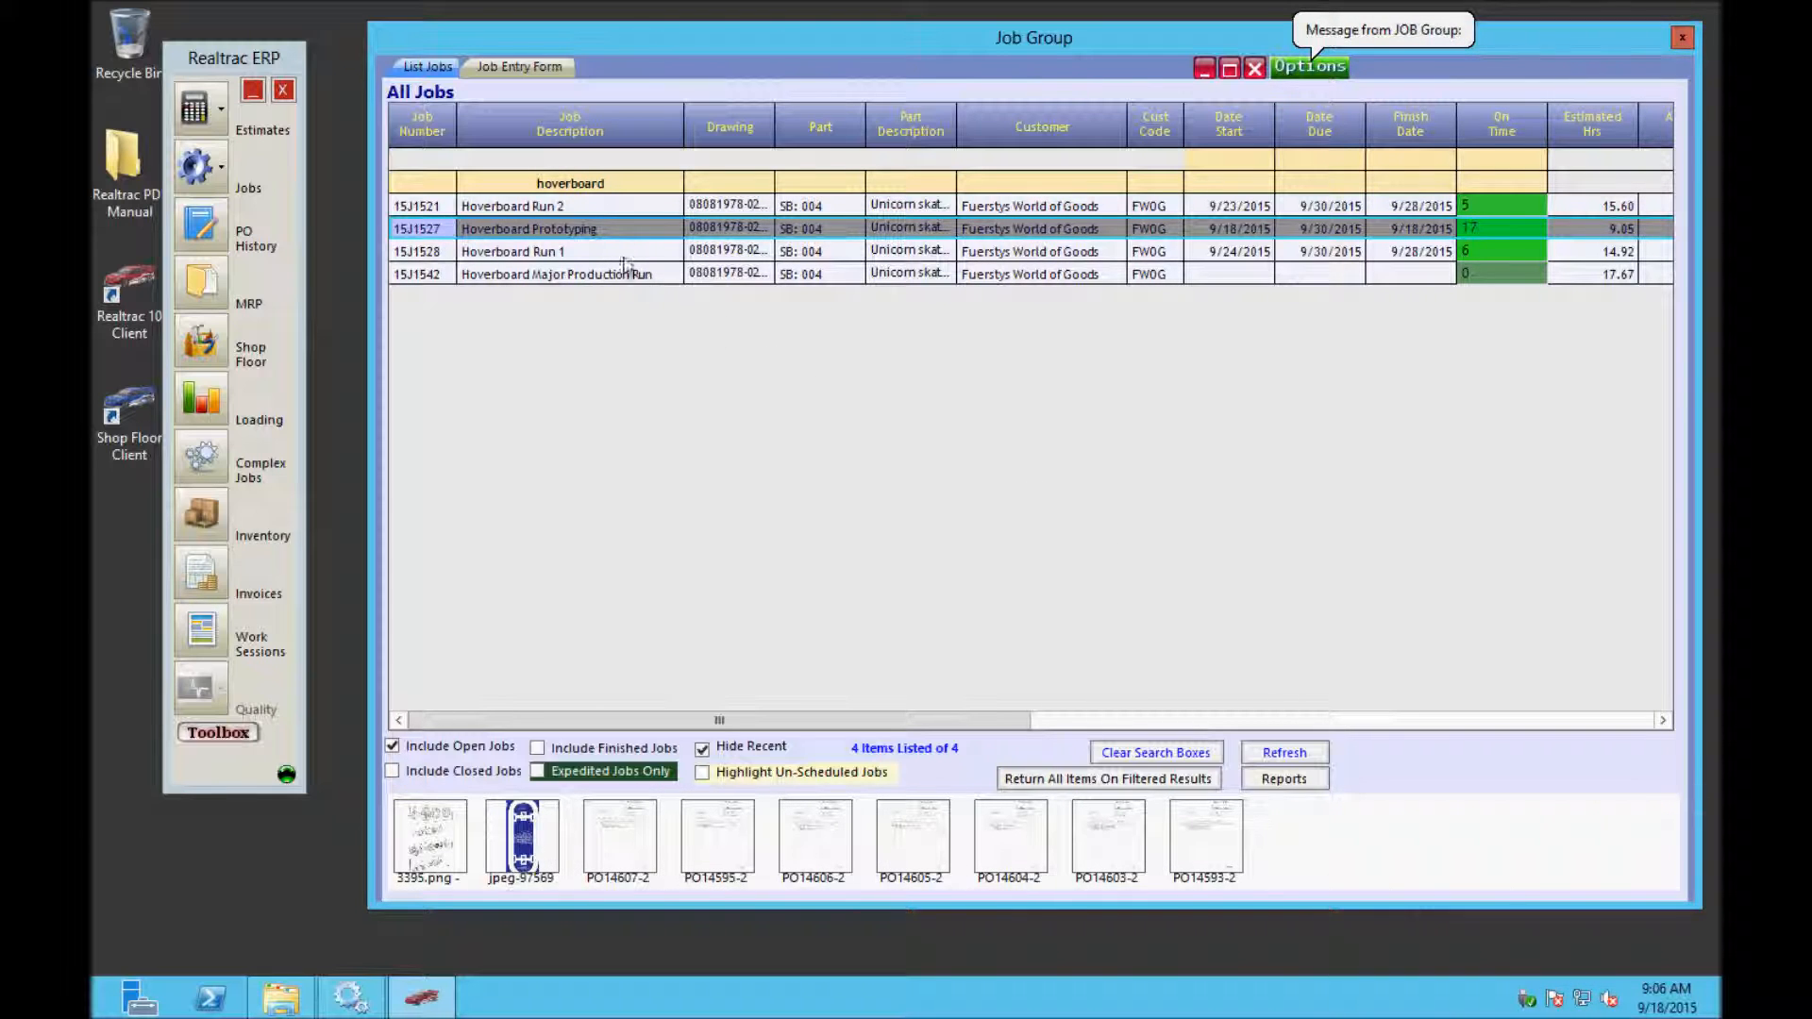
- Open the Hoverboard Prototyping job and enter the tags "RD15, RD16" in its notes
{"action": "double_click", "coordinate": [609, 228]}
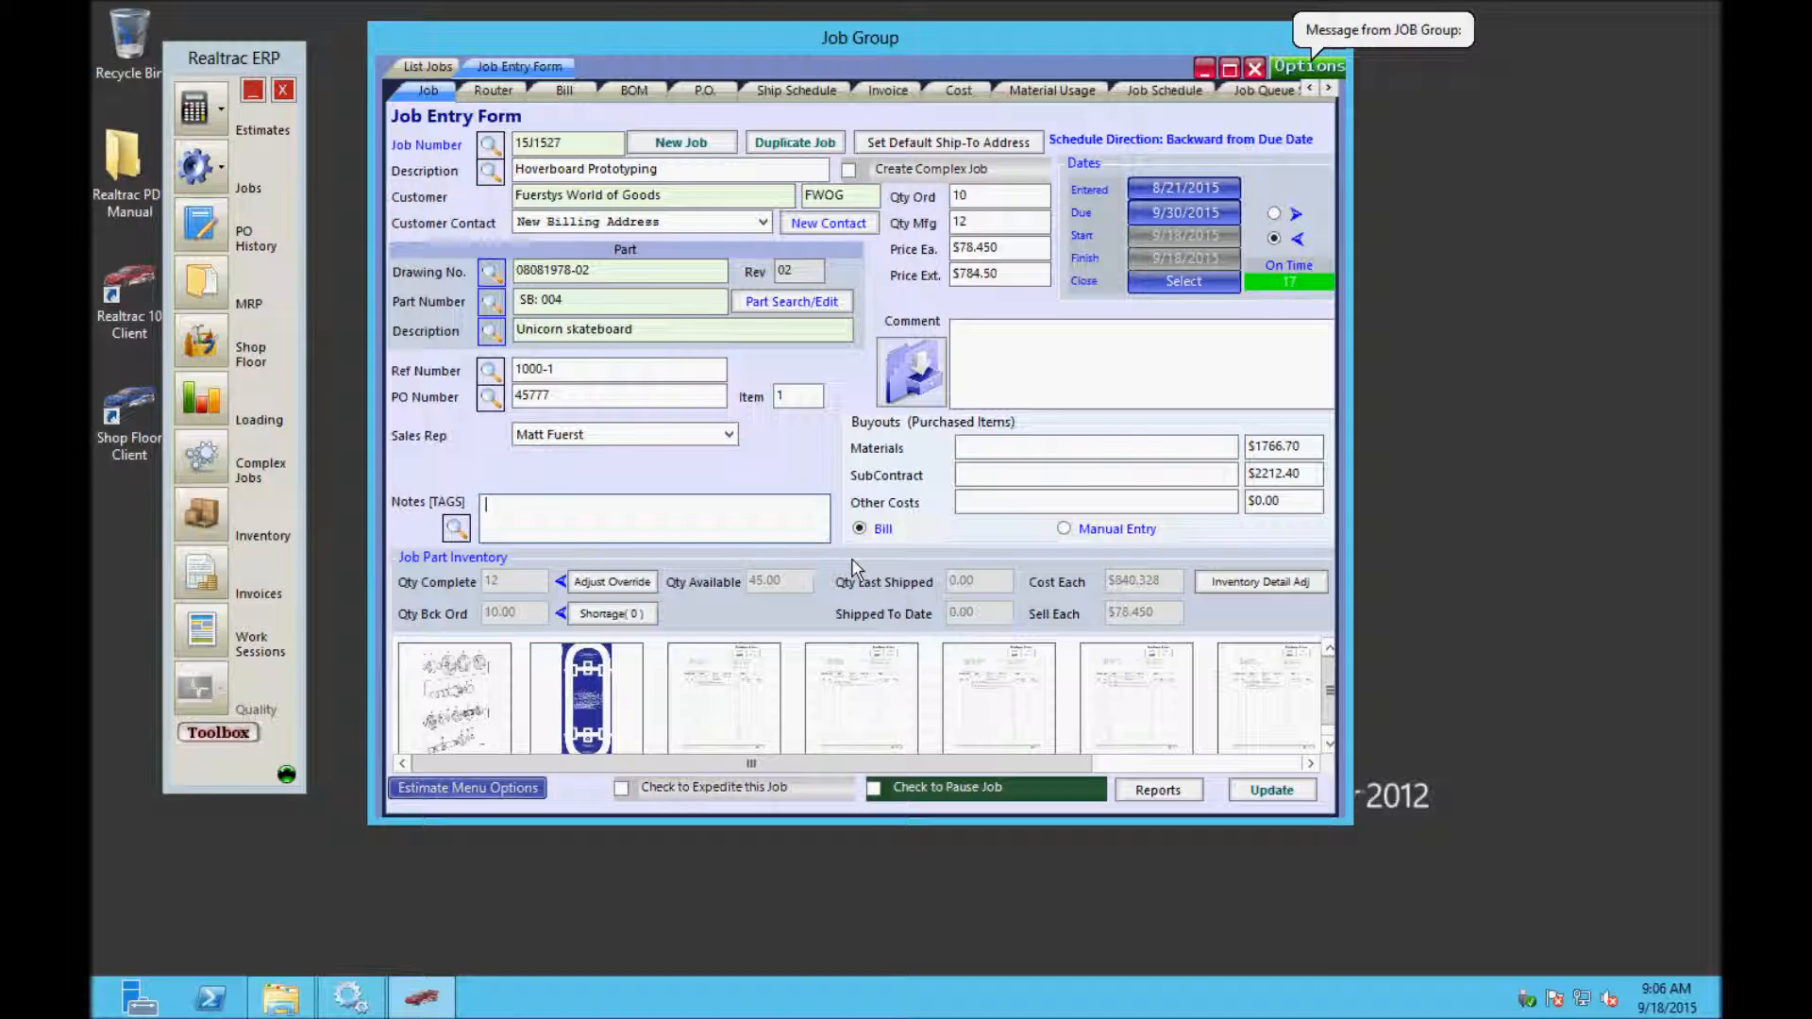
{"action": "type", "text": "RD"}
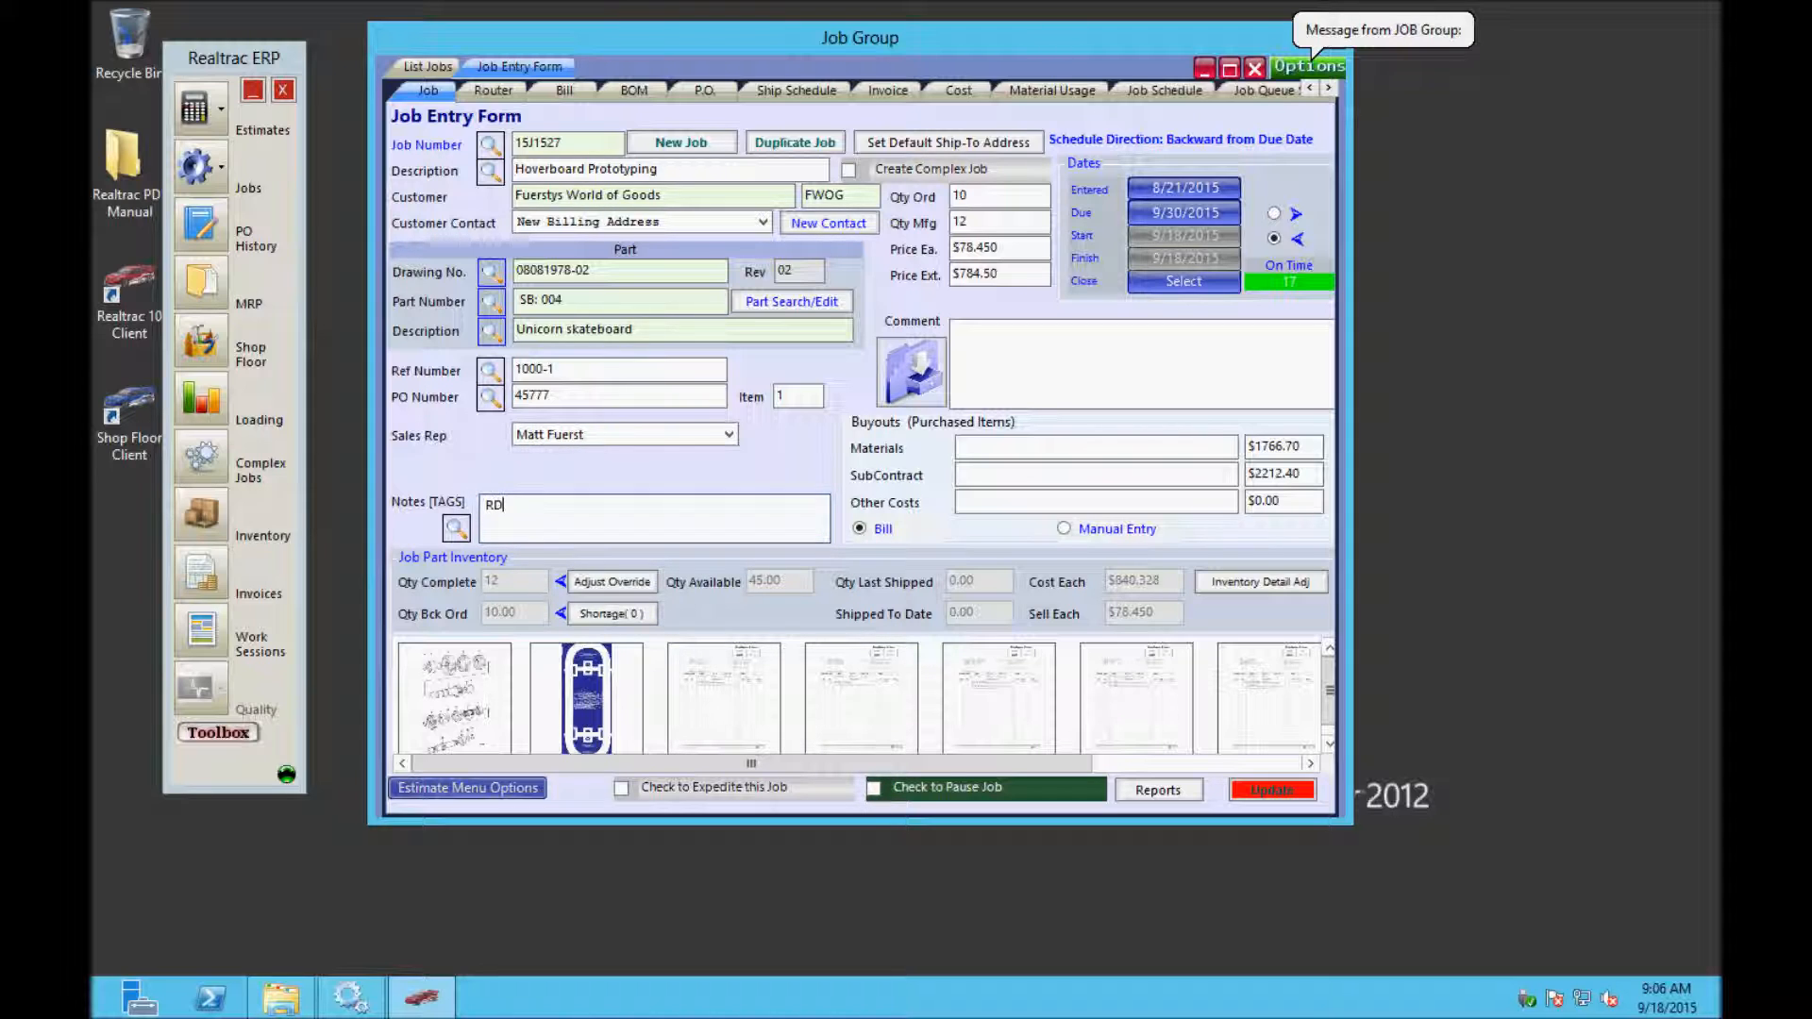
{"action": "type", "text": "15"}
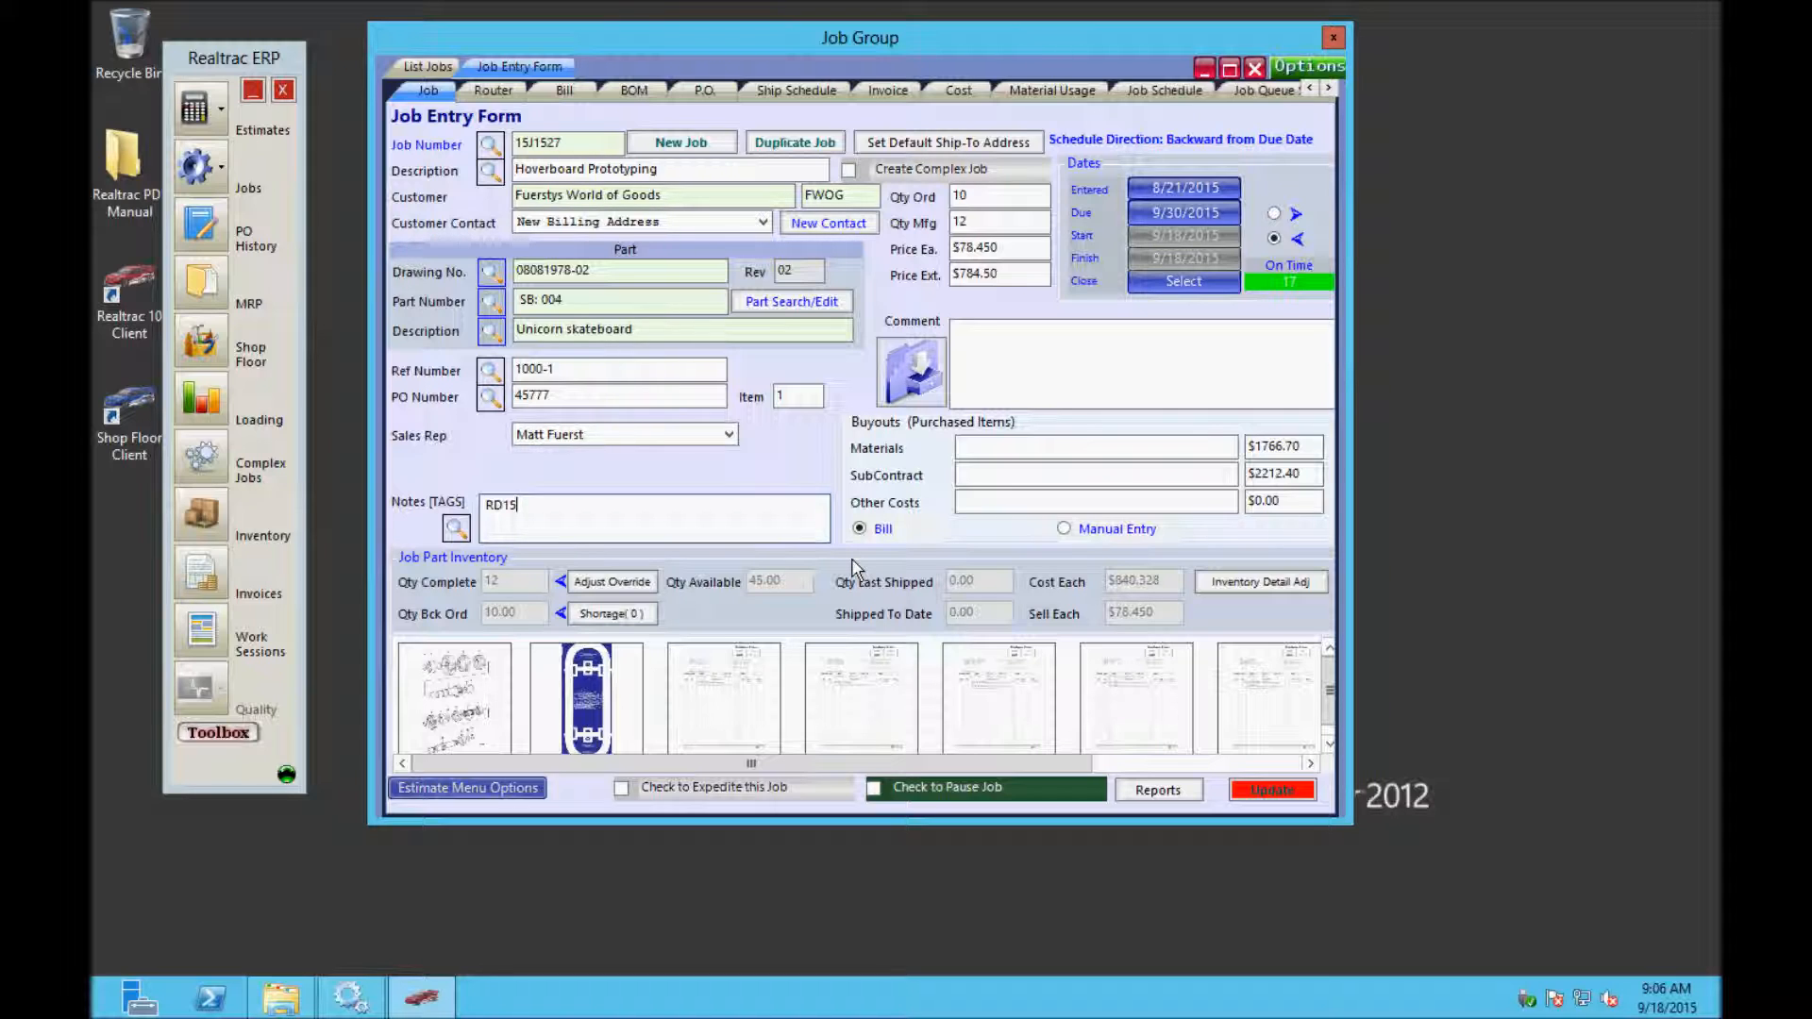
{"action": "type", "text": ", RD16"}
- Clear the existing job list search and filter all jobs by the notes tag "rd15"
{"action": "left_click", "coordinate": [421, 66]}
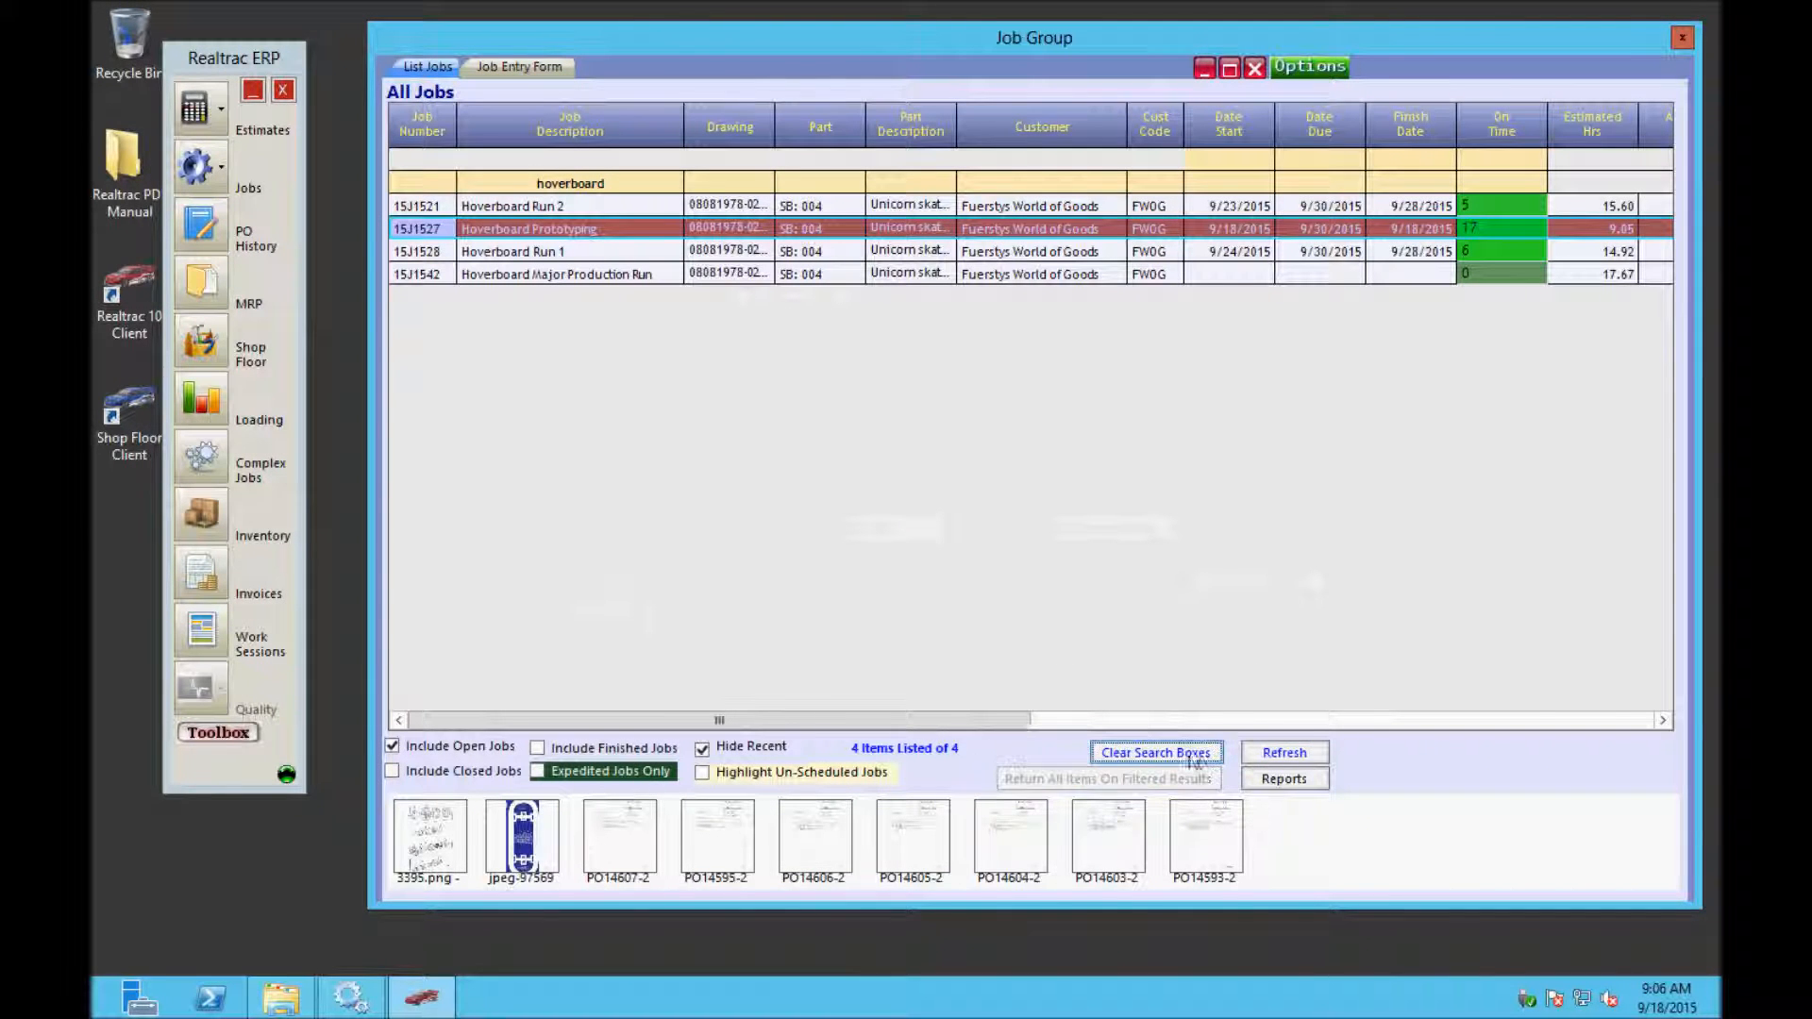
{"action": "left_click", "coordinate": [1156, 752]}
{"action": "left_click", "coordinate": [1429, 720]}
{"action": "left_click", "coordinate": [1462, 181]}
{"action": "type", "text": "rd15"}
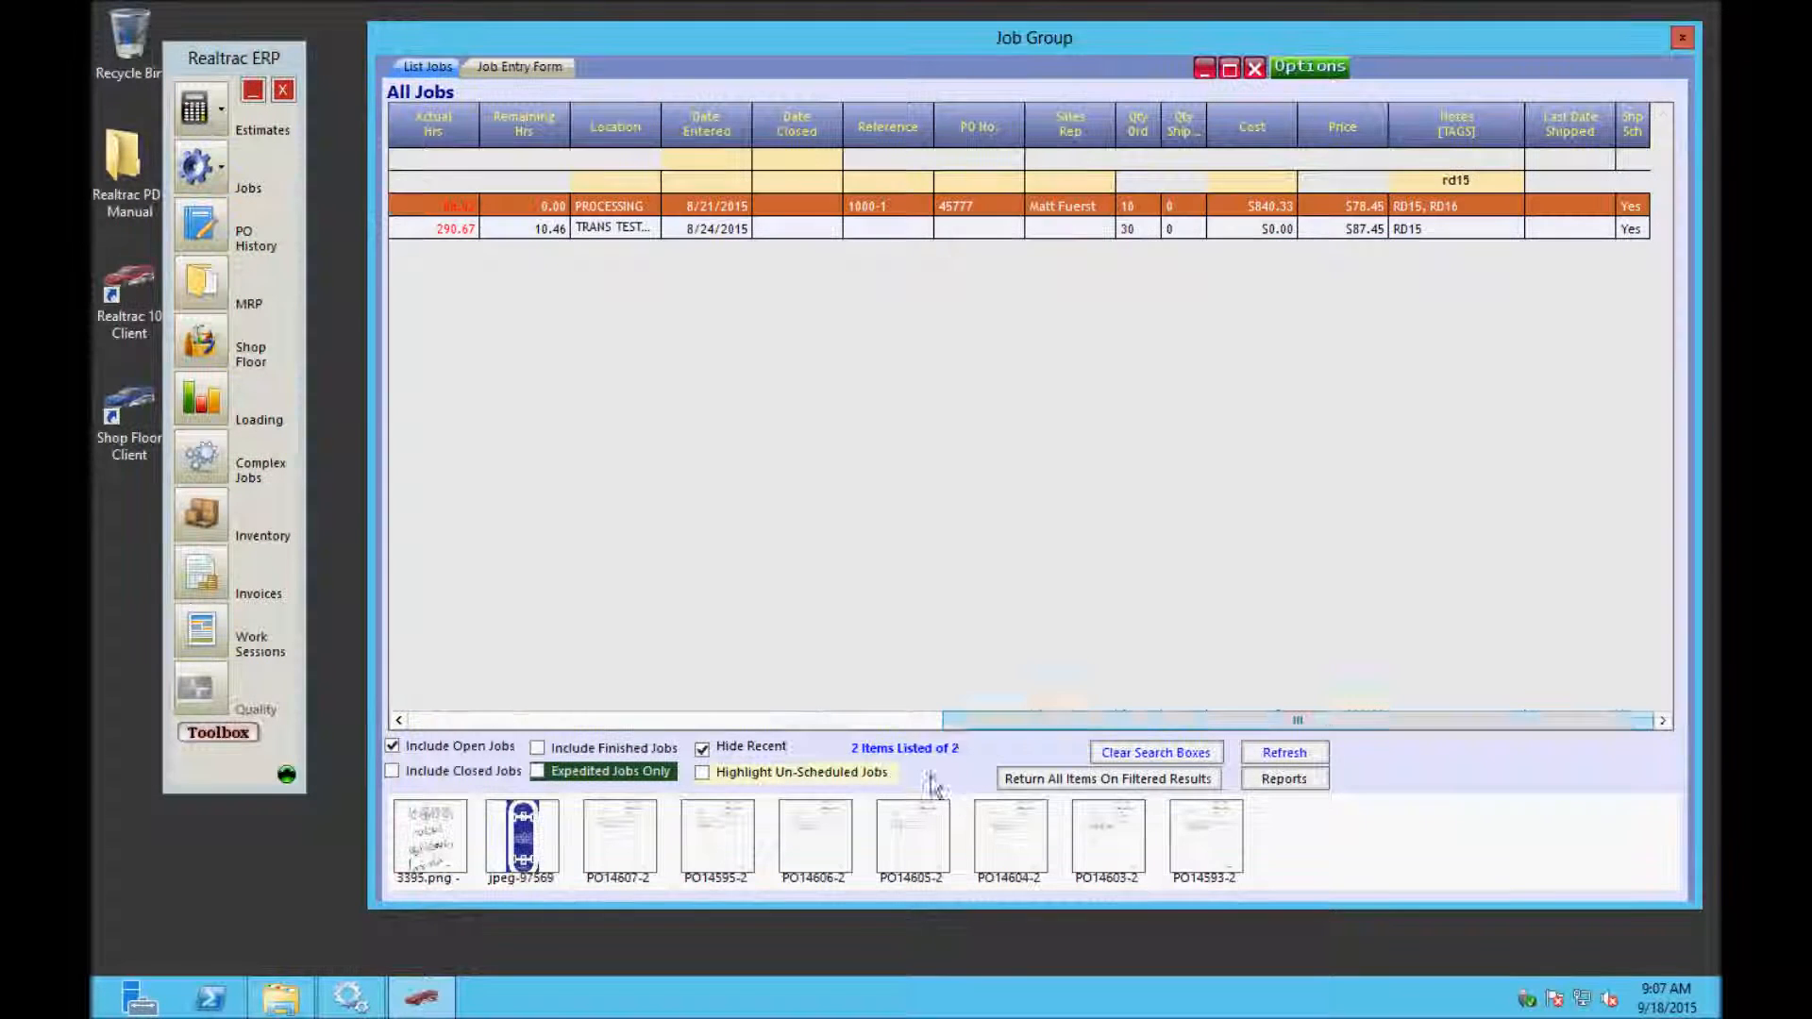
{"action": "left_click", "coordinate": [917, 722]}
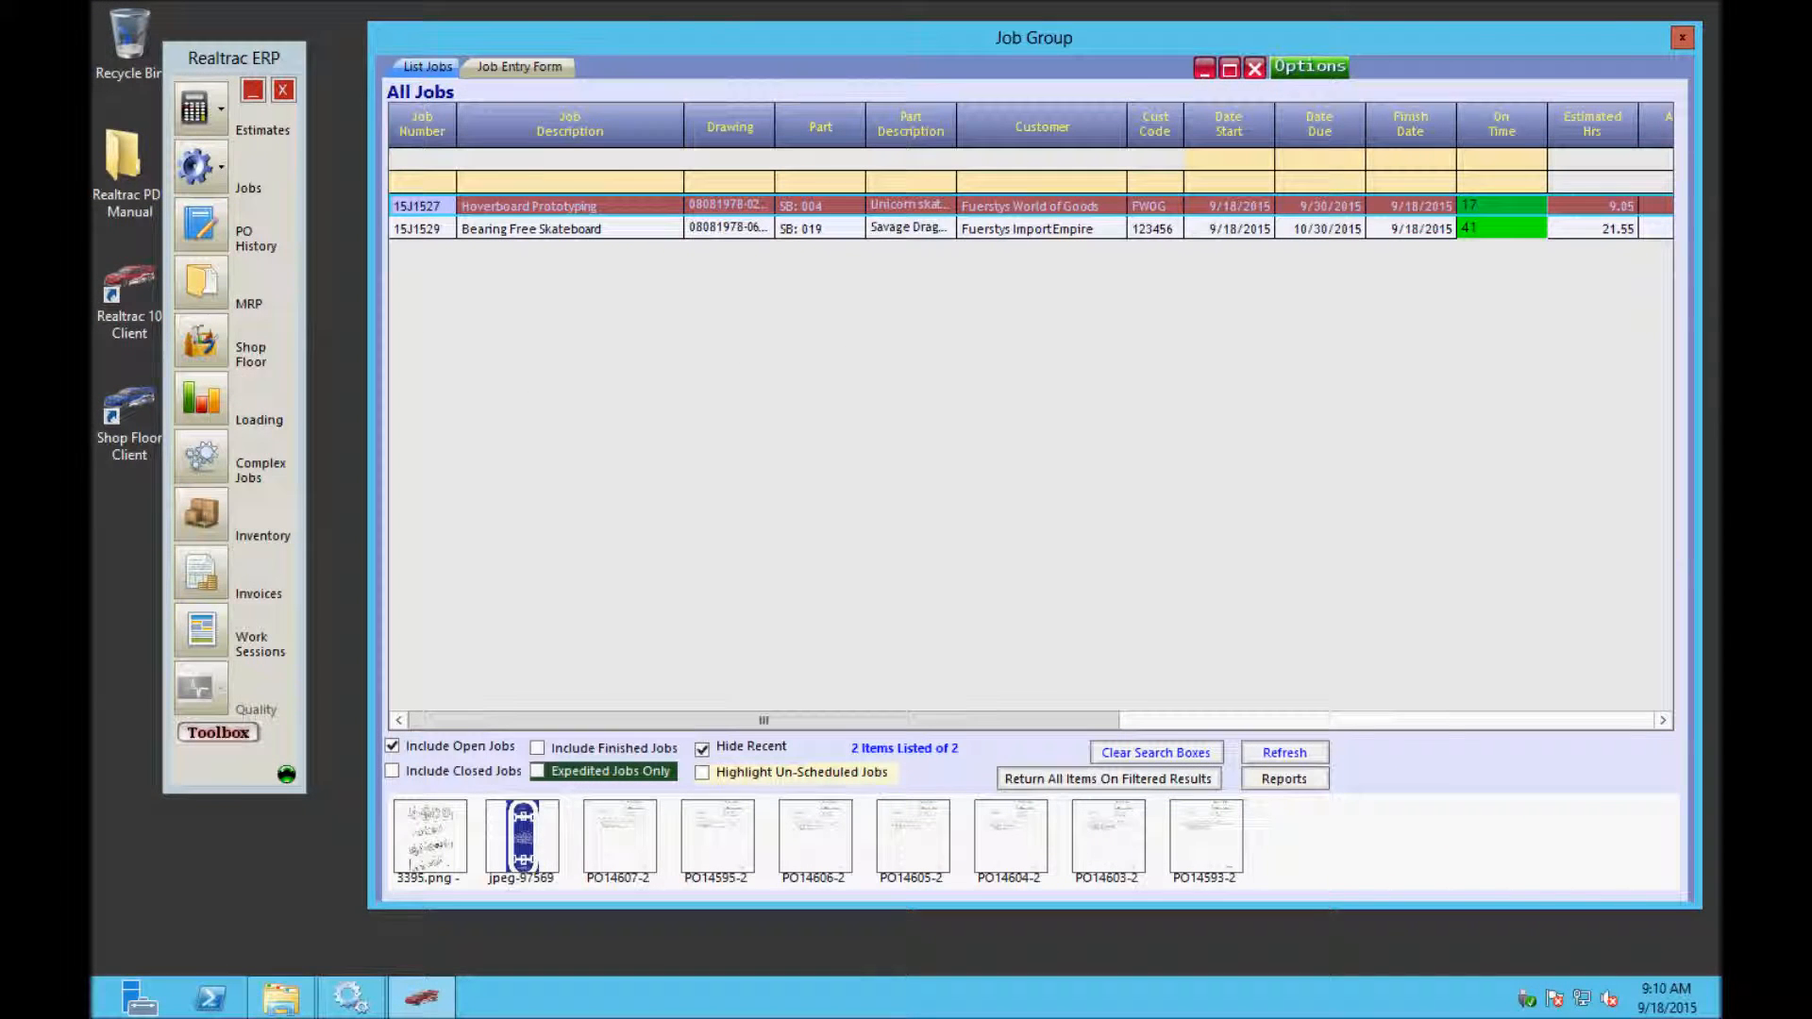
- Open the Hoverboard Prototyping job's bill and examine its material and subcontract lines, including the freight services entry
{"action": "double_click", "coordinate": [414, 207]}
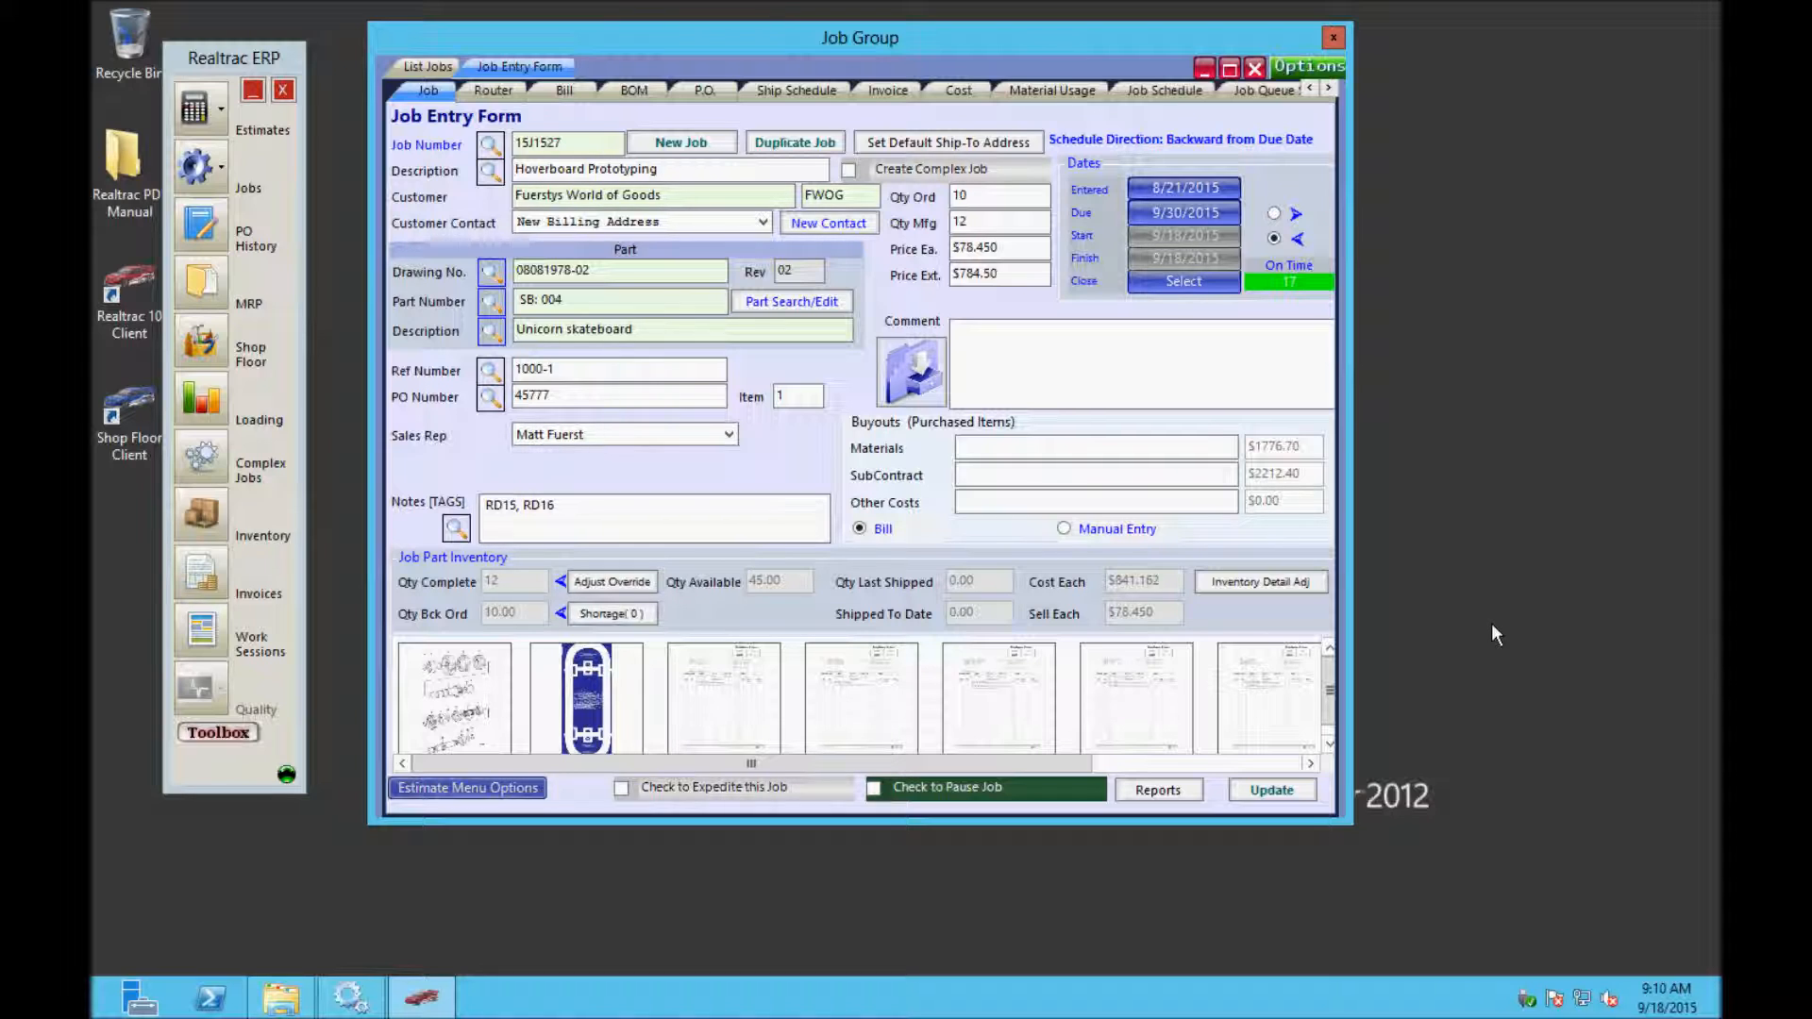
{"action": "left_click", "coordinate": [582, 91]}
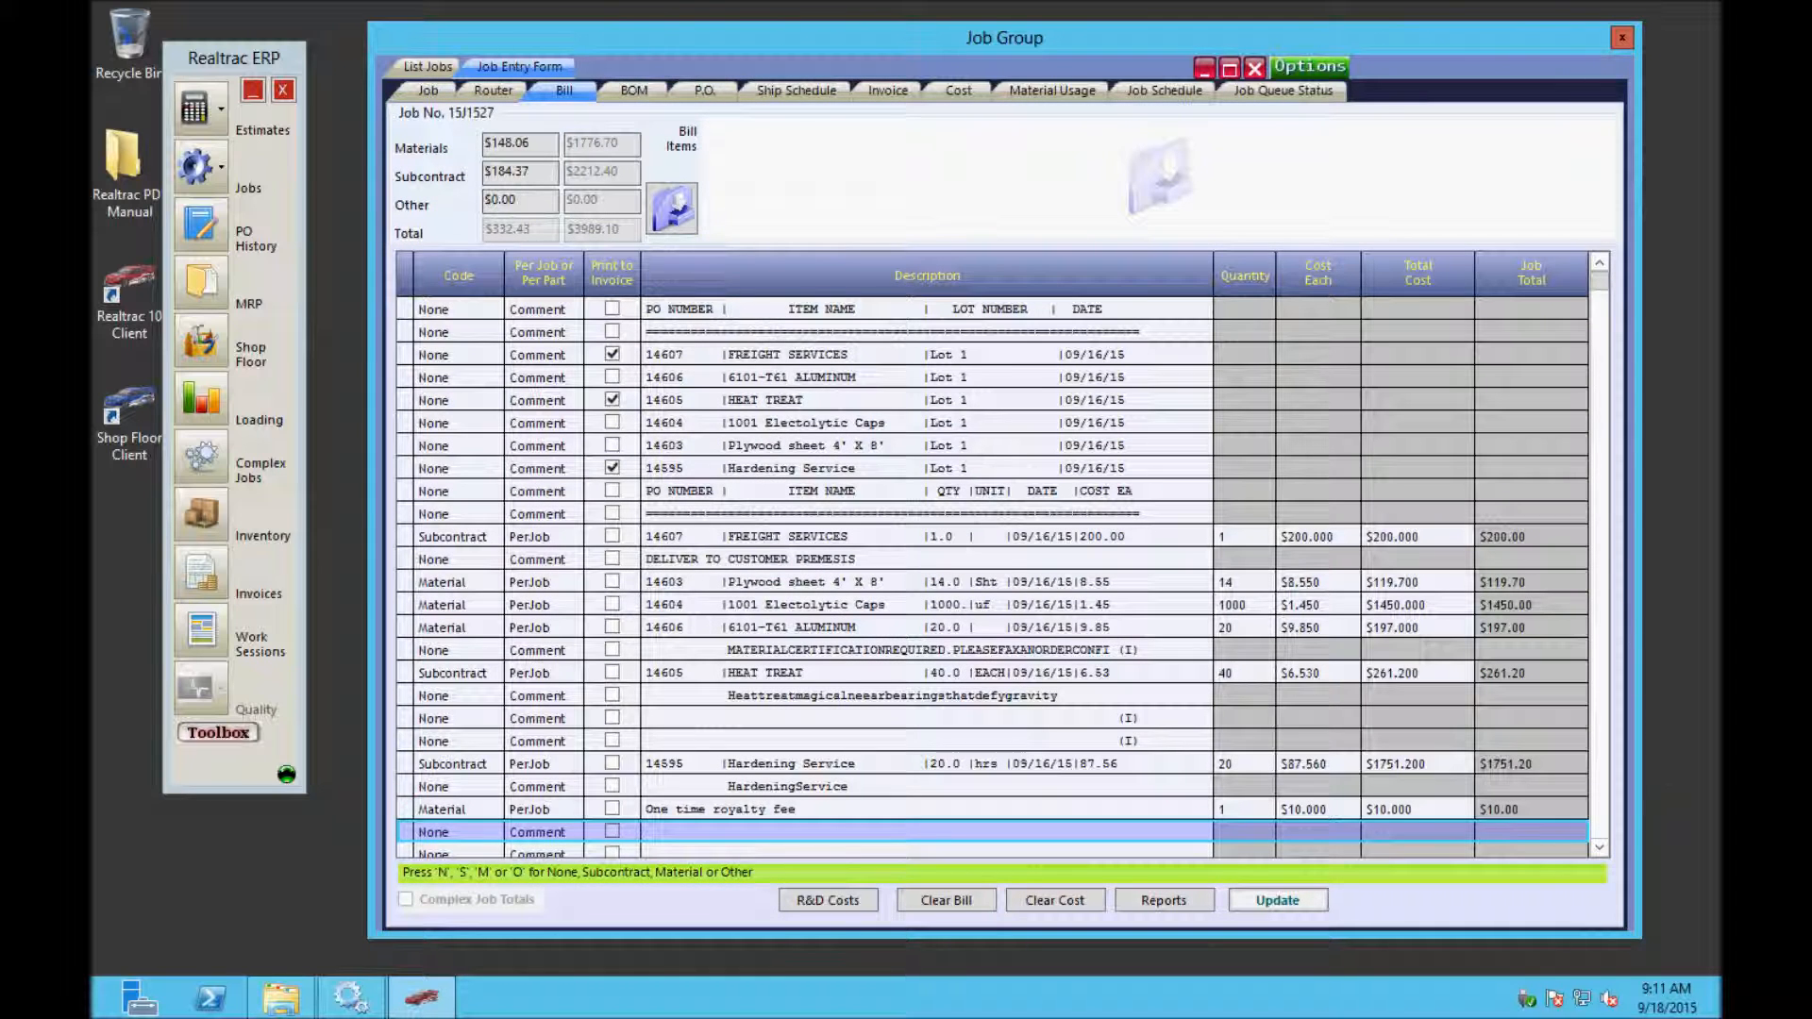
{"action": "left_click", "coordinate": [1601, 850]}
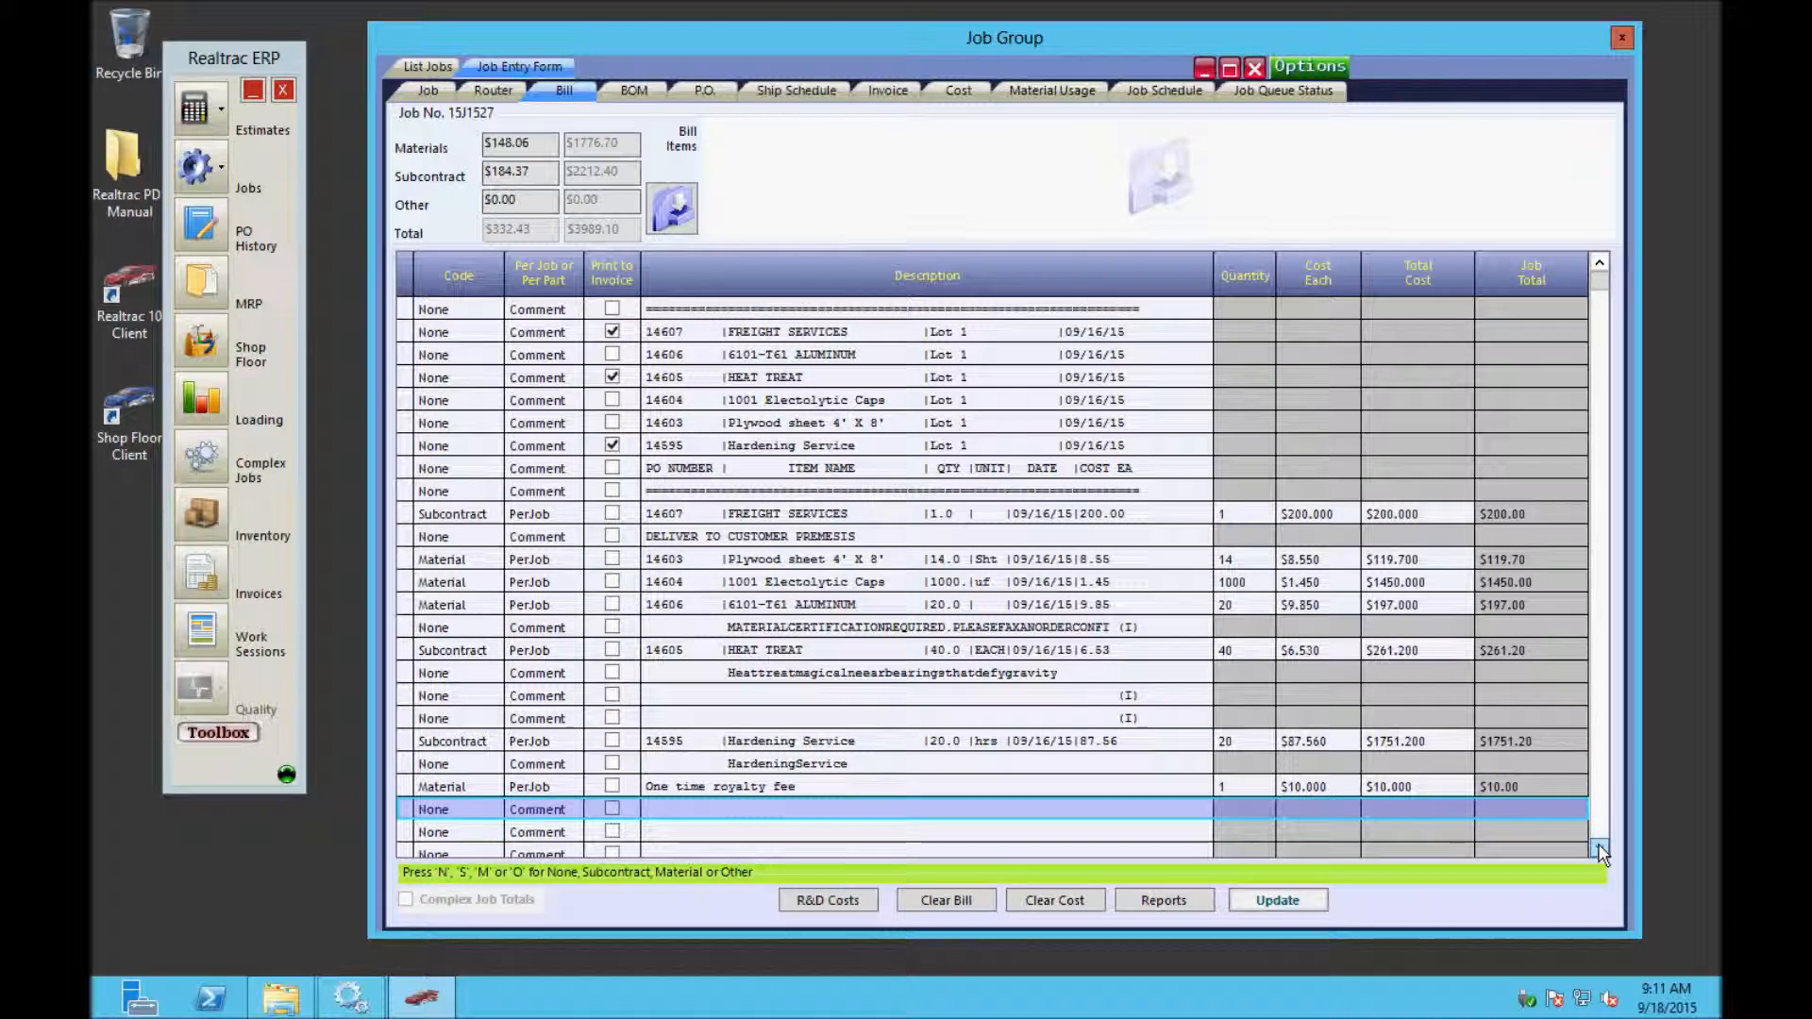
{"action": "left_click", "coordinate": [1601, 849]}
{"action": "left_click", "coordinate": [1602, 849]}
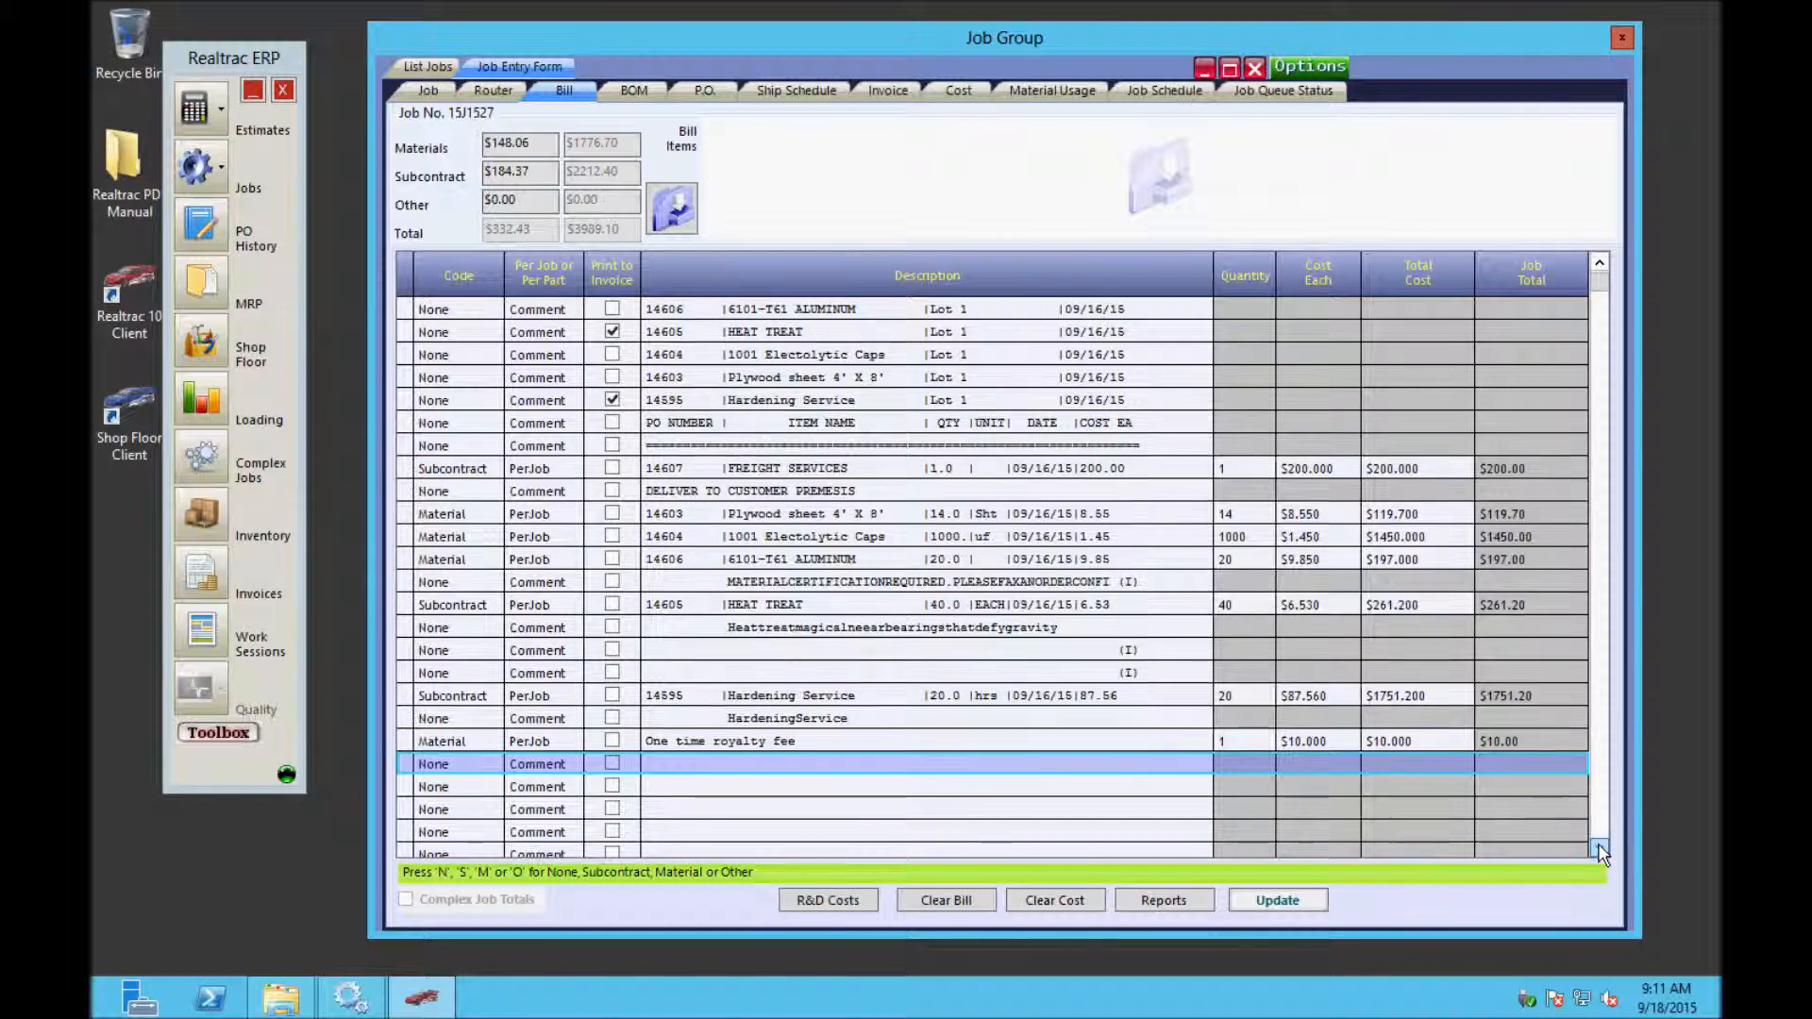
{"action": "left_click", "coordinate": [475, 514]}
{"action": "left_click", "coordinate": [475, 537]}
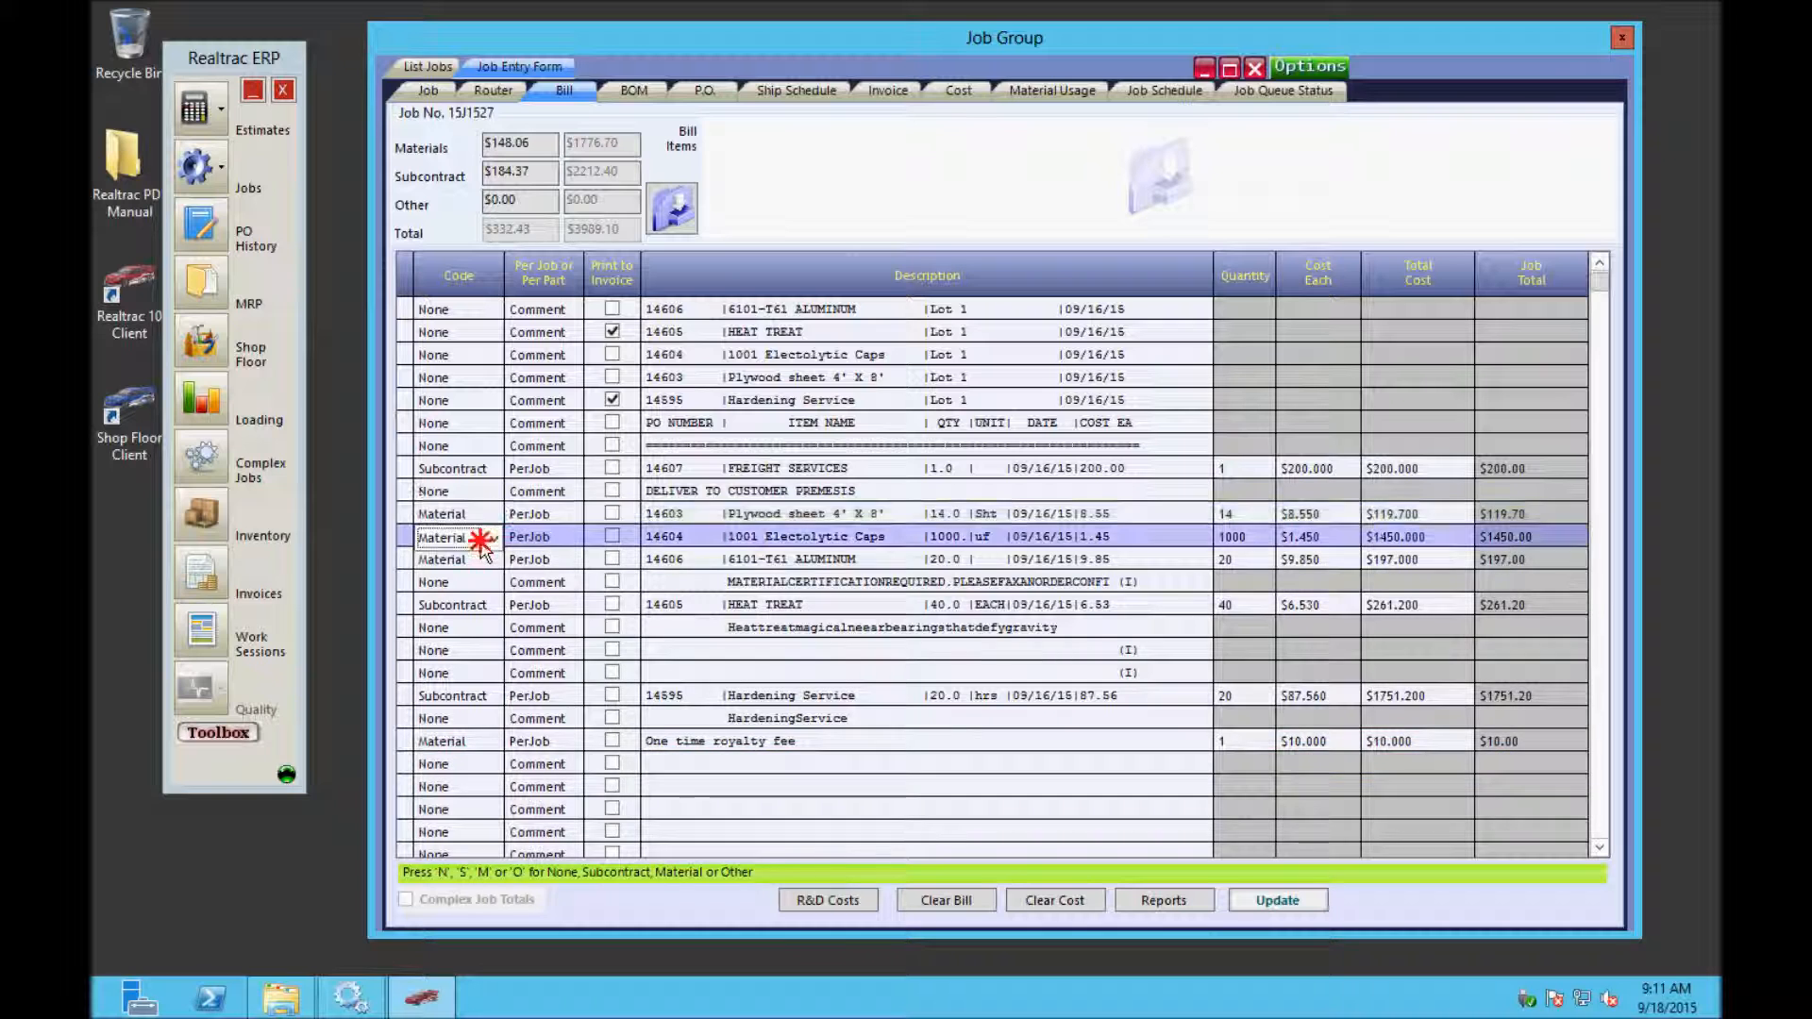
{"action": "left_click", "coordinate": [483, 562]}
{"action": "left_click", "coordinate": [483, 472]}
{"action": "left_click", "coordinate": [819, 467]}
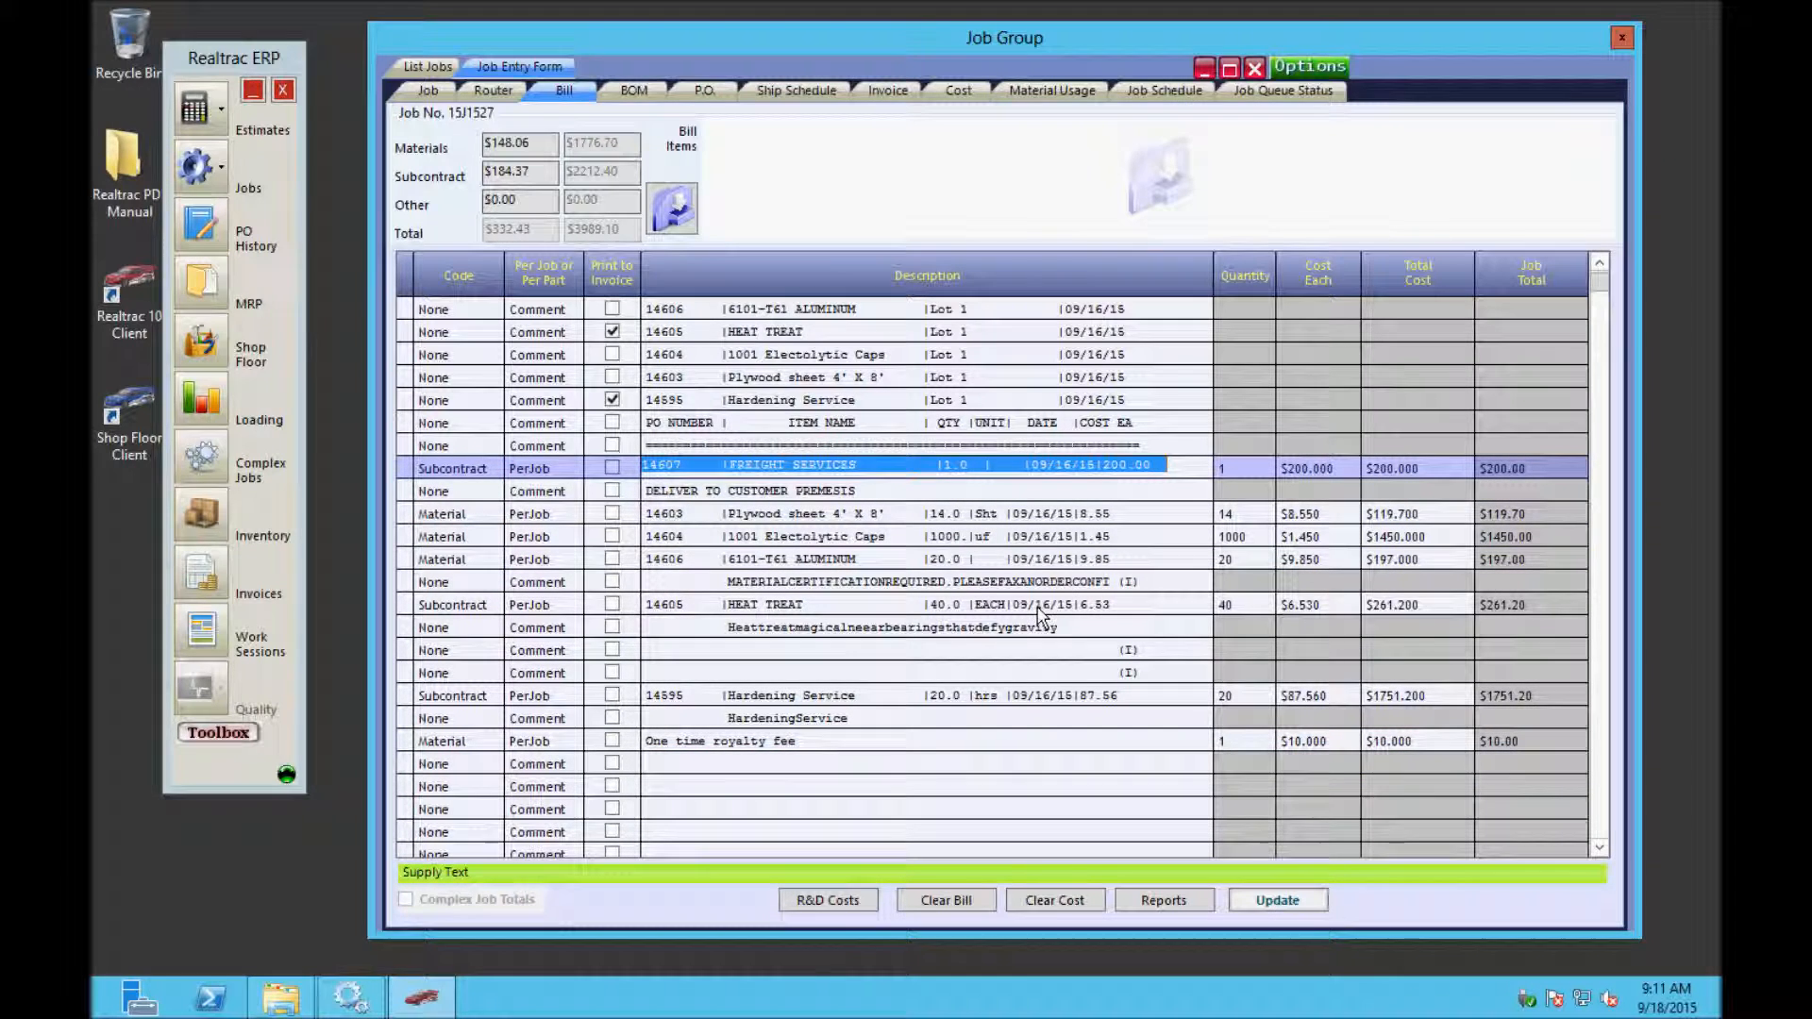
- Add an R_and_D_MTL line to the job's R&D costs, described as "Total R&D Material Expenses", with a cost each of 1776.70
{"action": "left_click", "coordinate": [835, 901]}
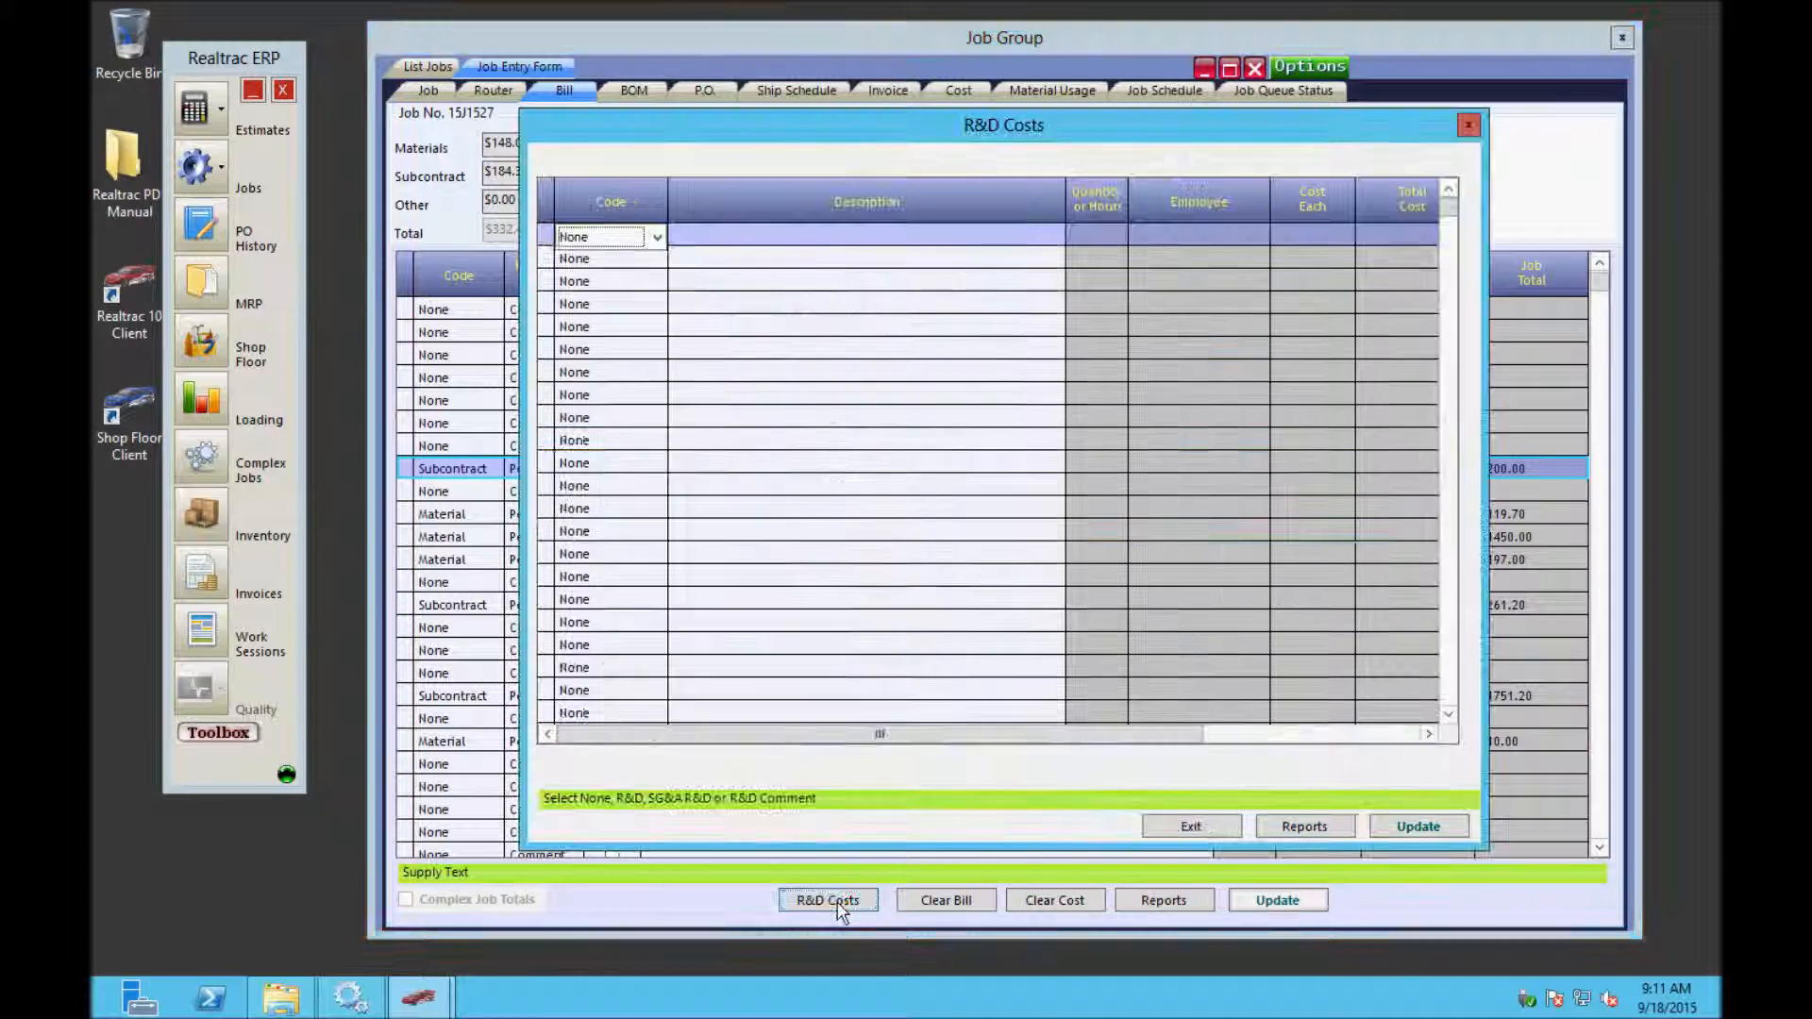
{"action": "left_click_drag", "start_coordinate": [1002, 129], "coordinate": [1208, 189]}
{"action": "left_click_drag", "start_coordinate": [1654, 267], "coordinate": [1641, 214]}
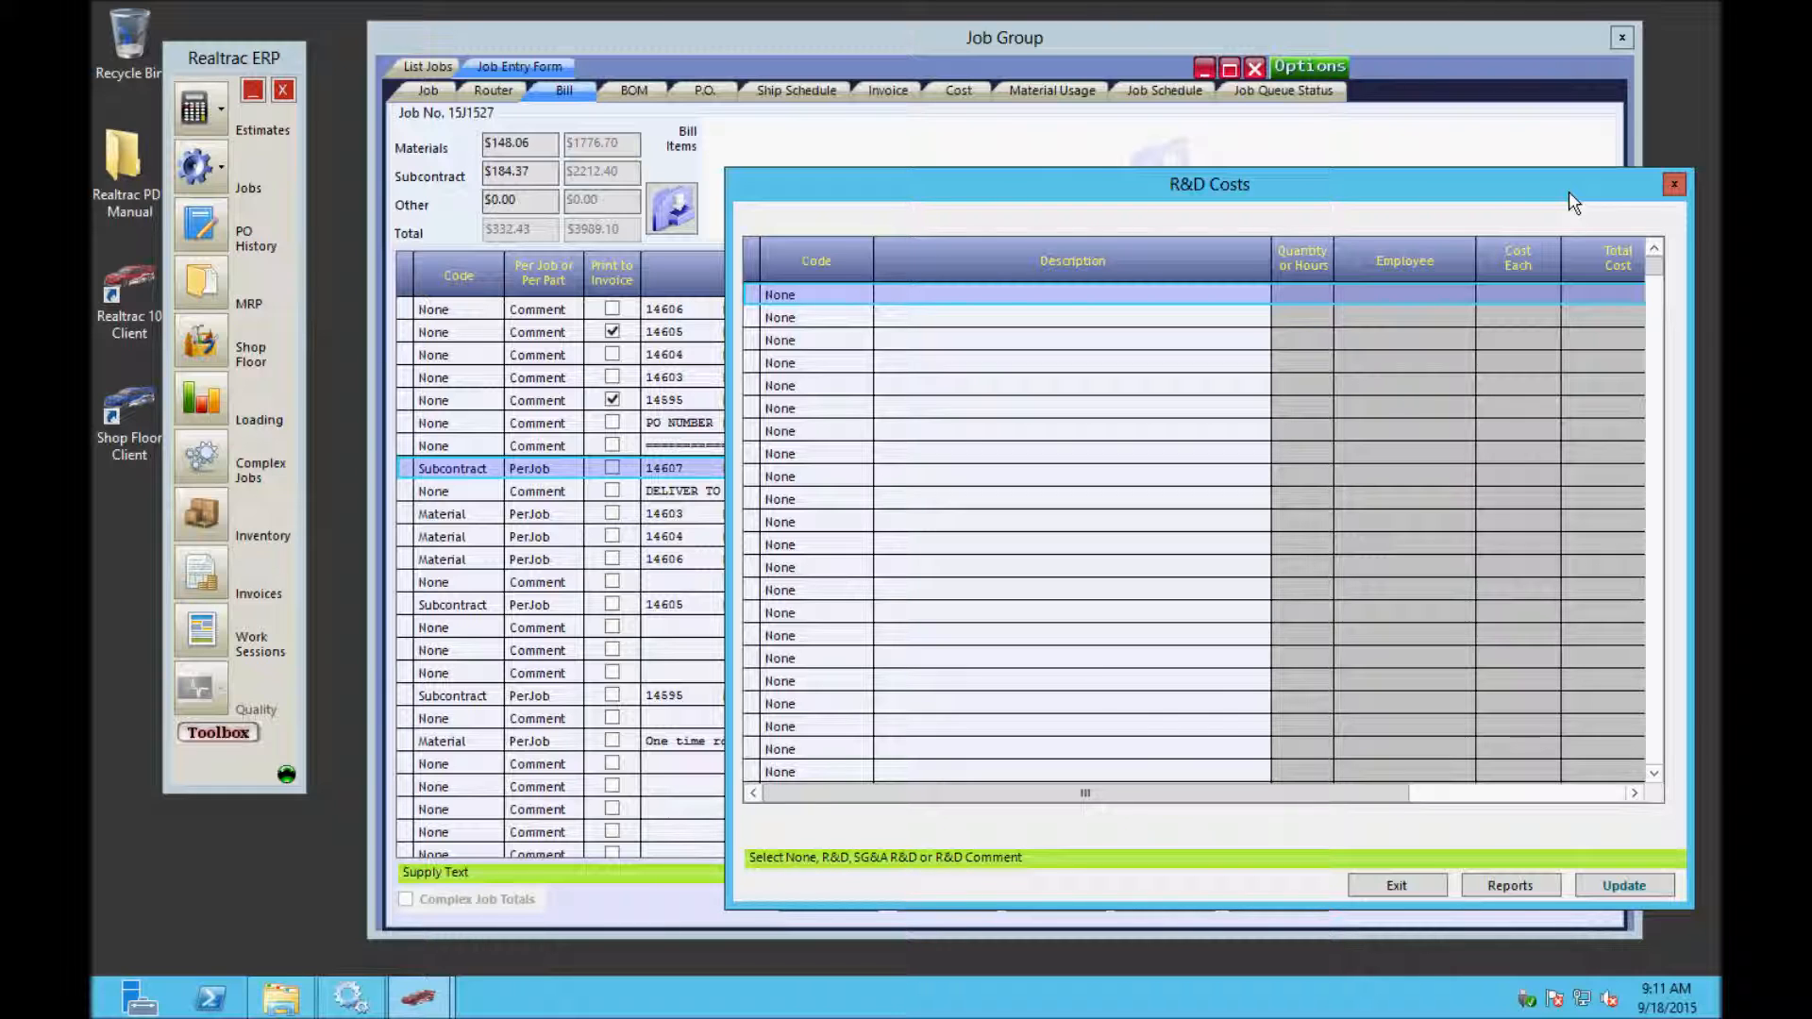
{"action": "left_click", "coordinate": [848, 293]}
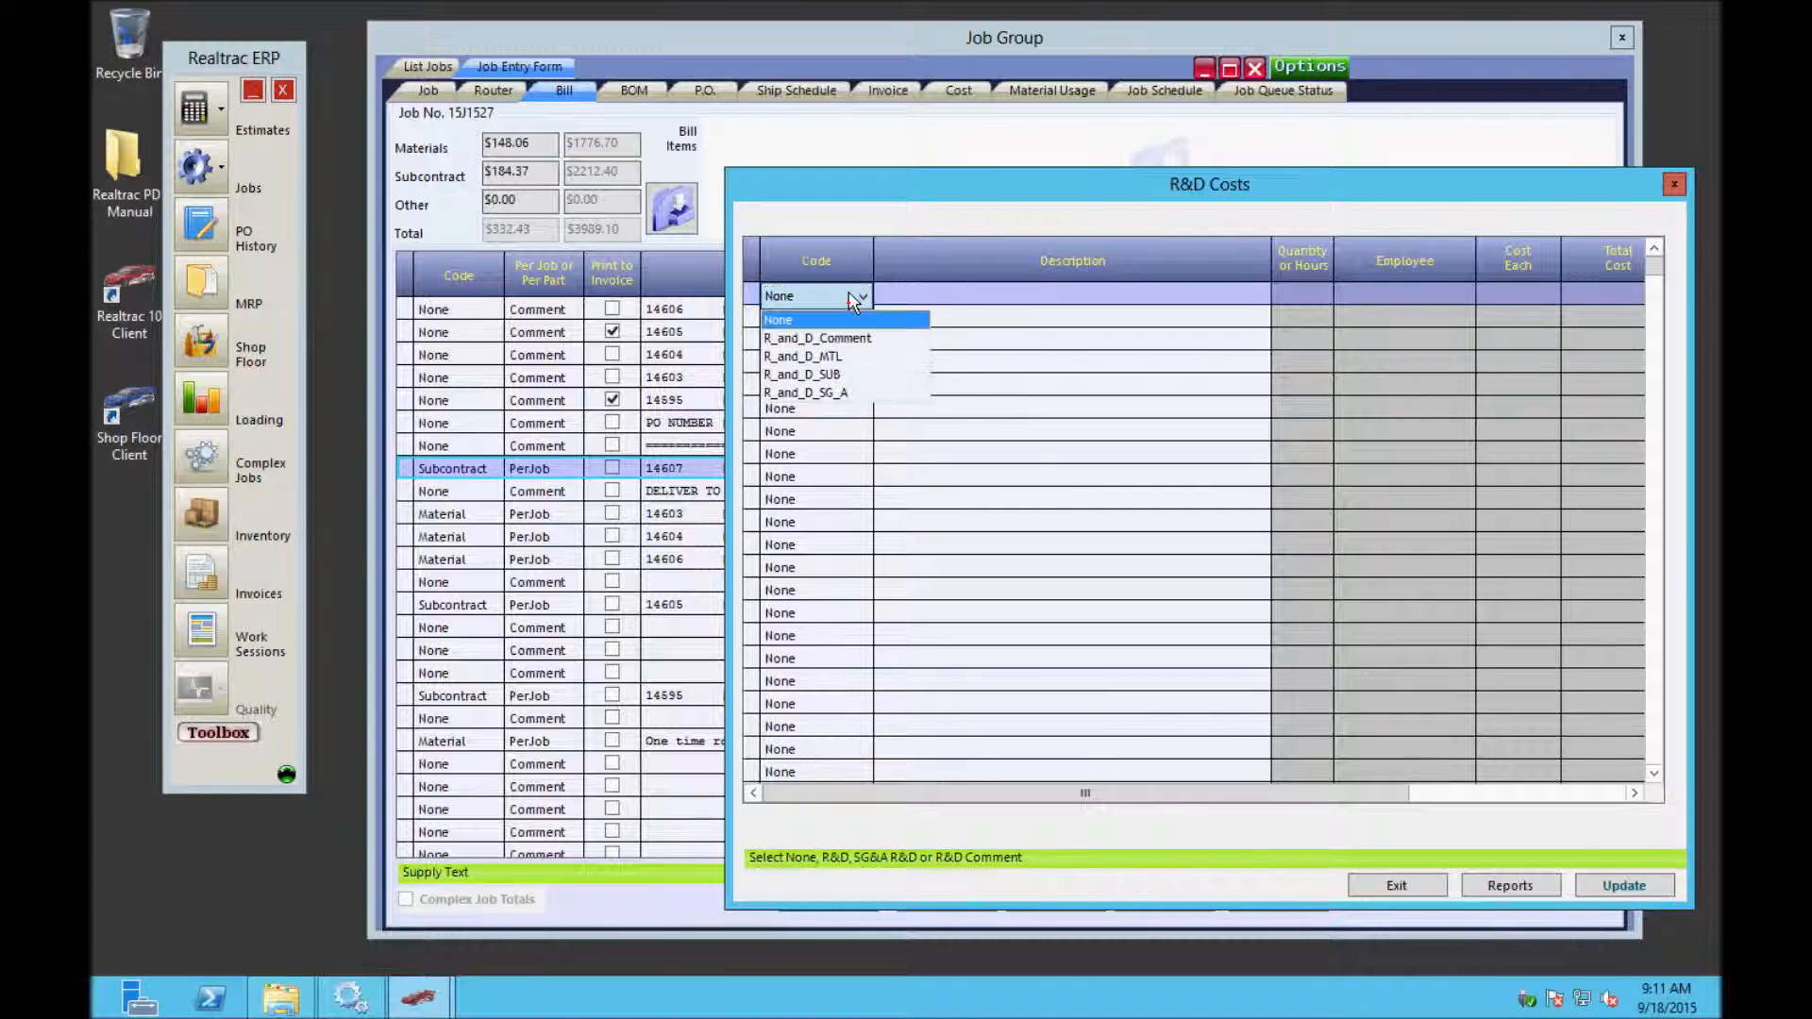
{"action": "left_click", "coordinate": [830, 357]}
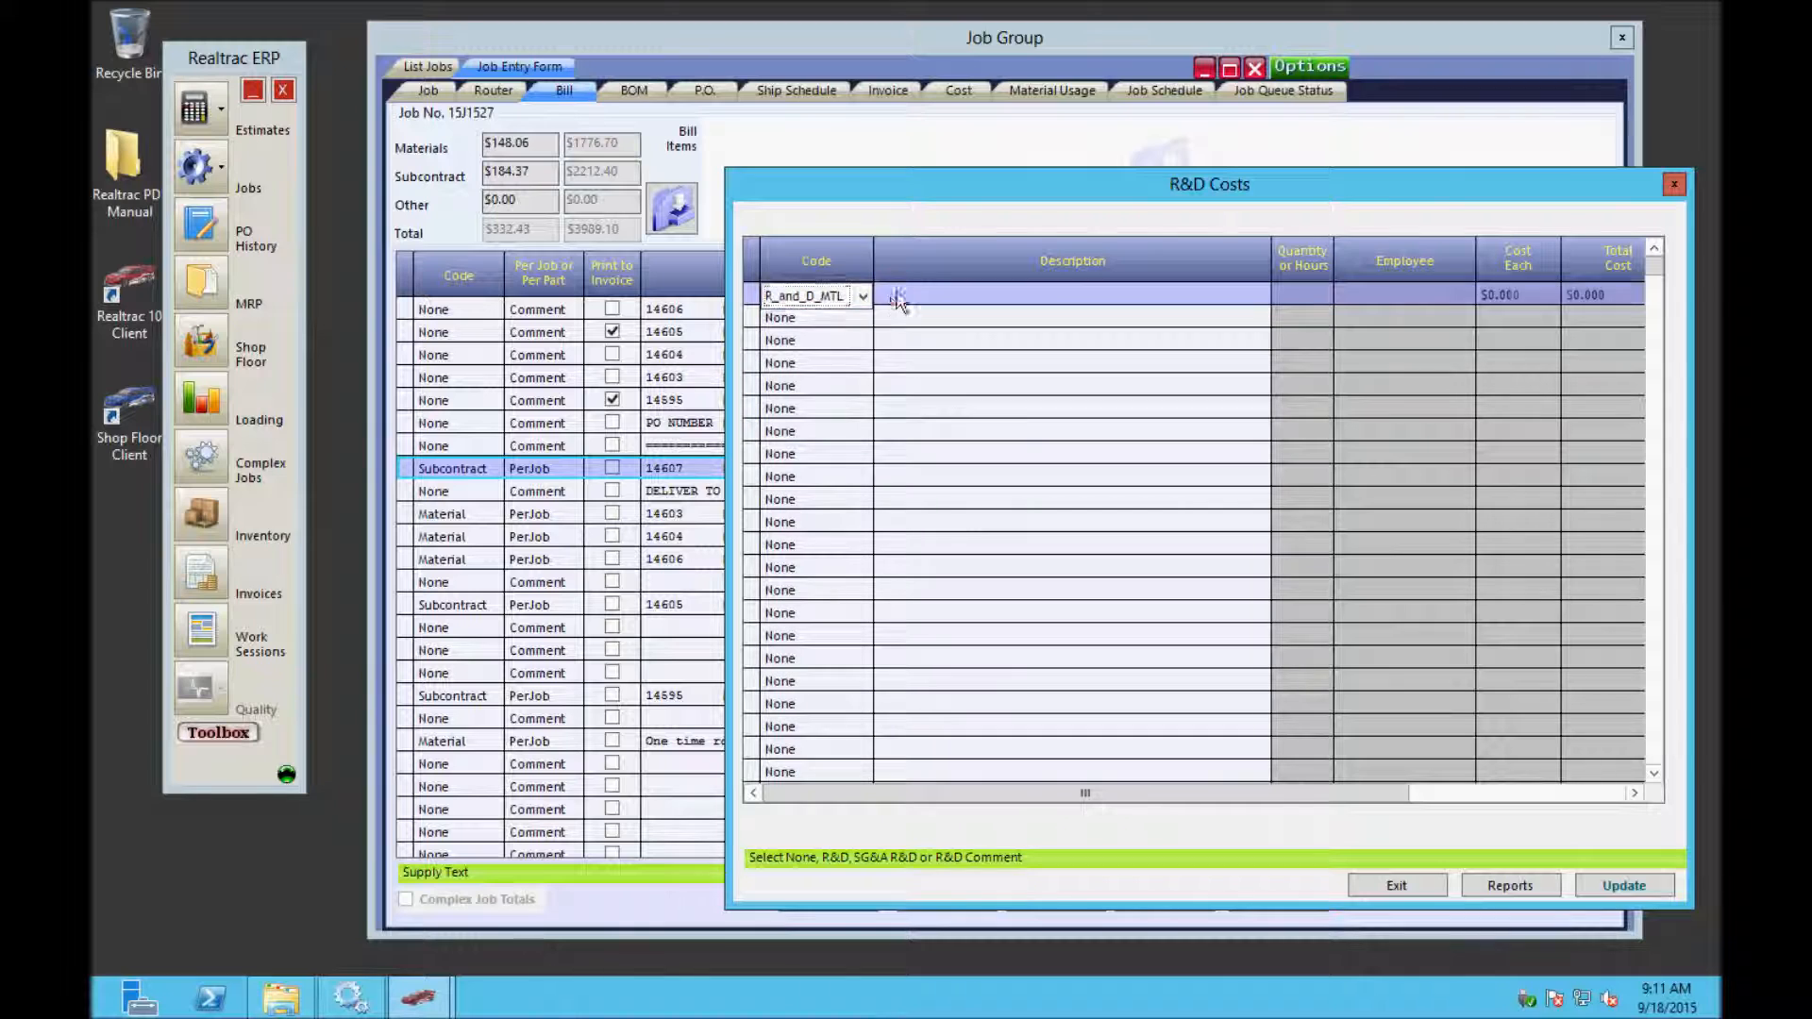
{"action": "left_click", "coordinate": [892, 290]}
{"action": "type", "text": "Tot"}
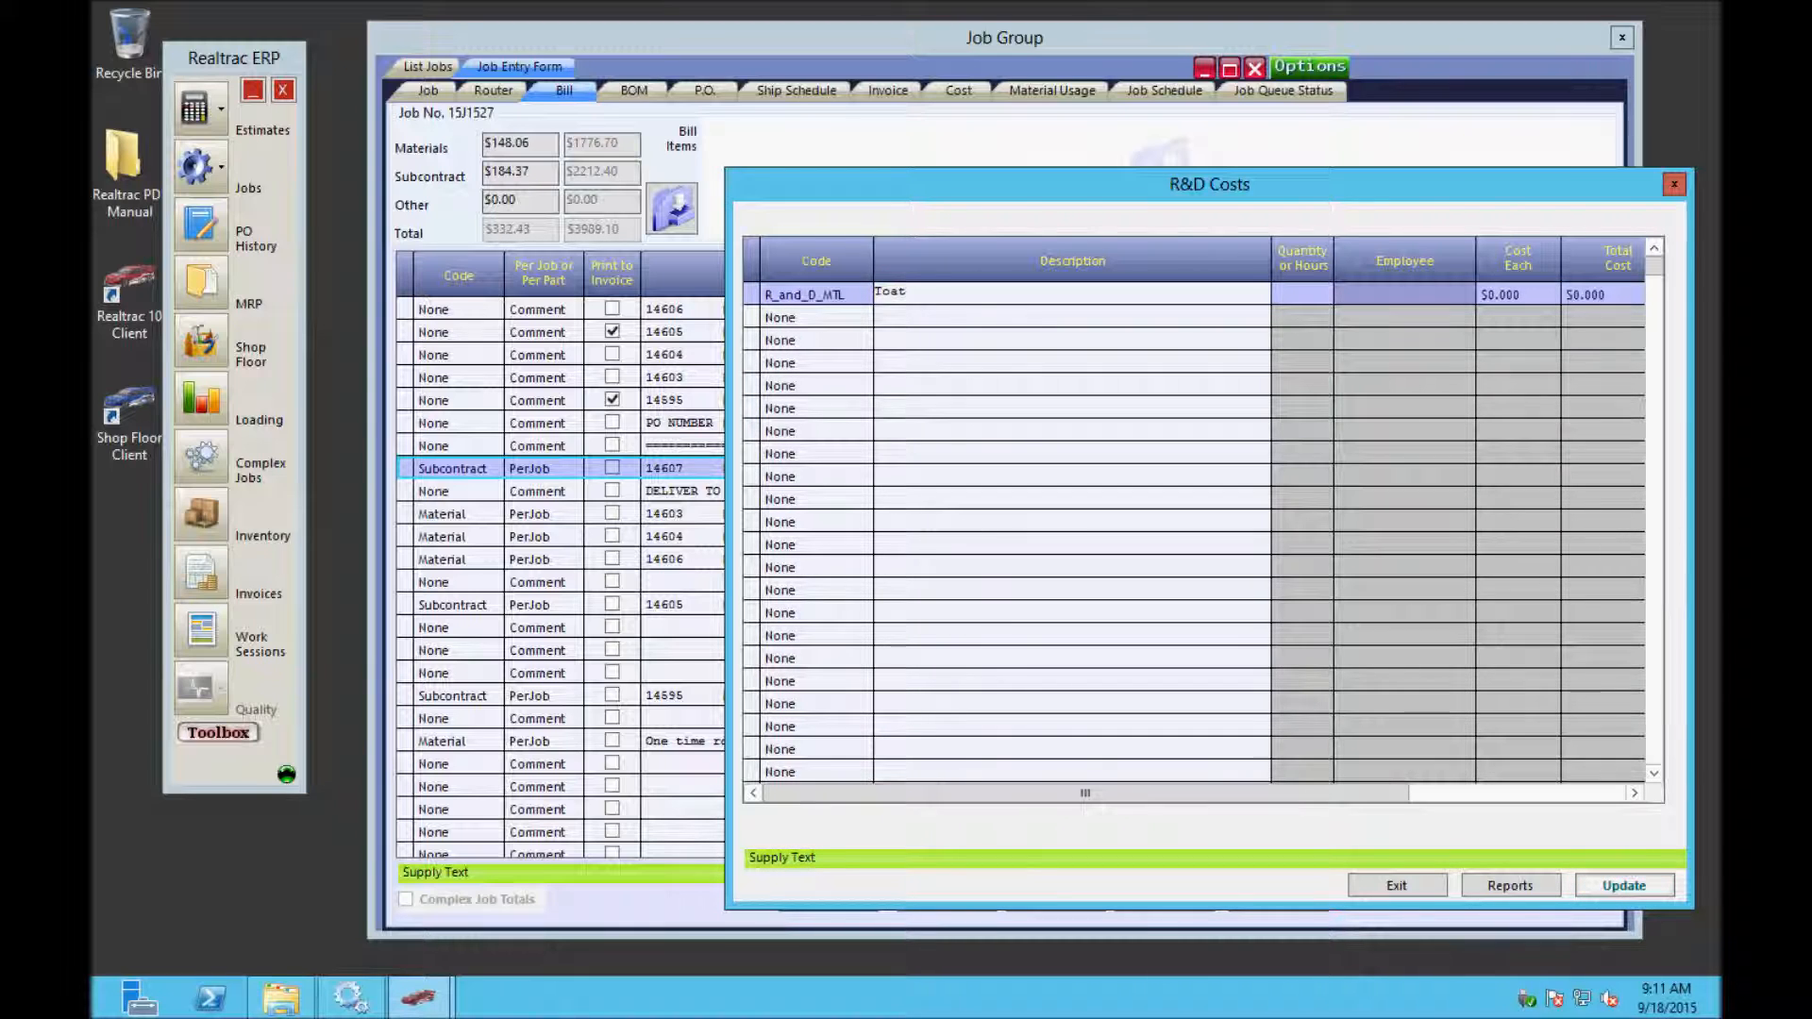
{"action": "type", "text": "al R&D Material Expenses"}
{"action": "key", "text": "Tab"}
{"action": "type", "text": "17"}
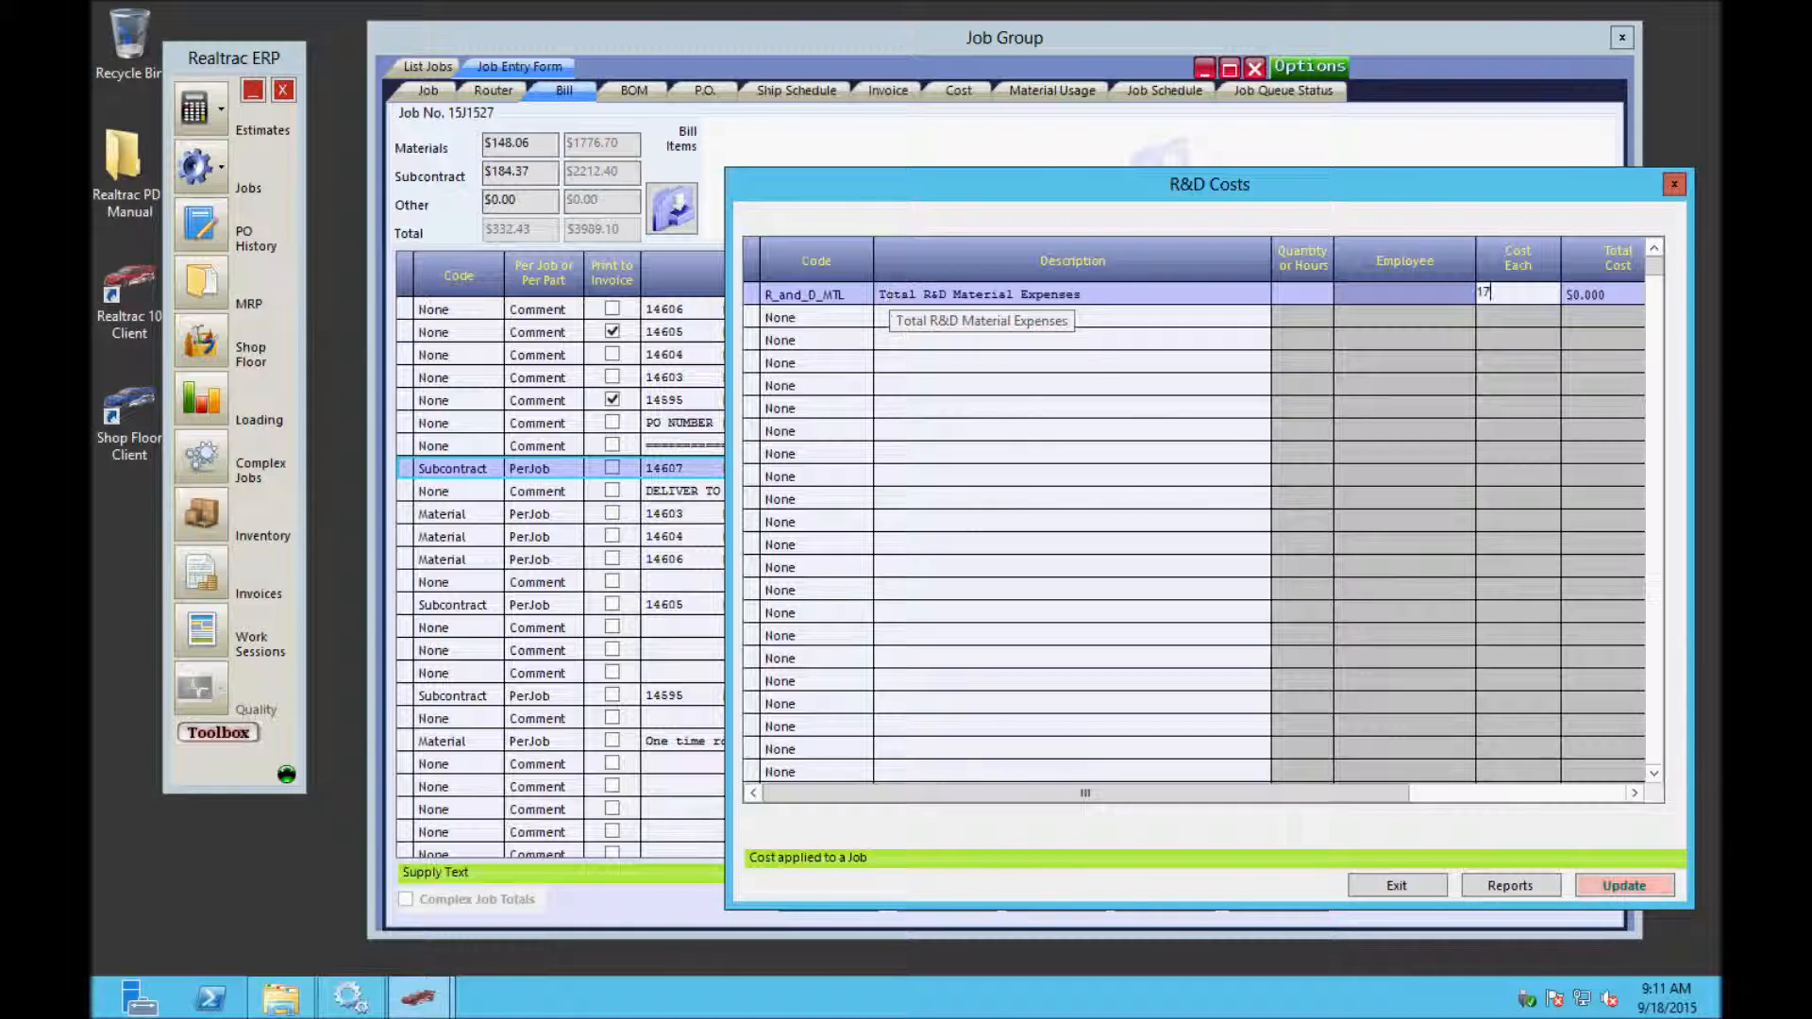
{"action": "type", "text": "76.70"}
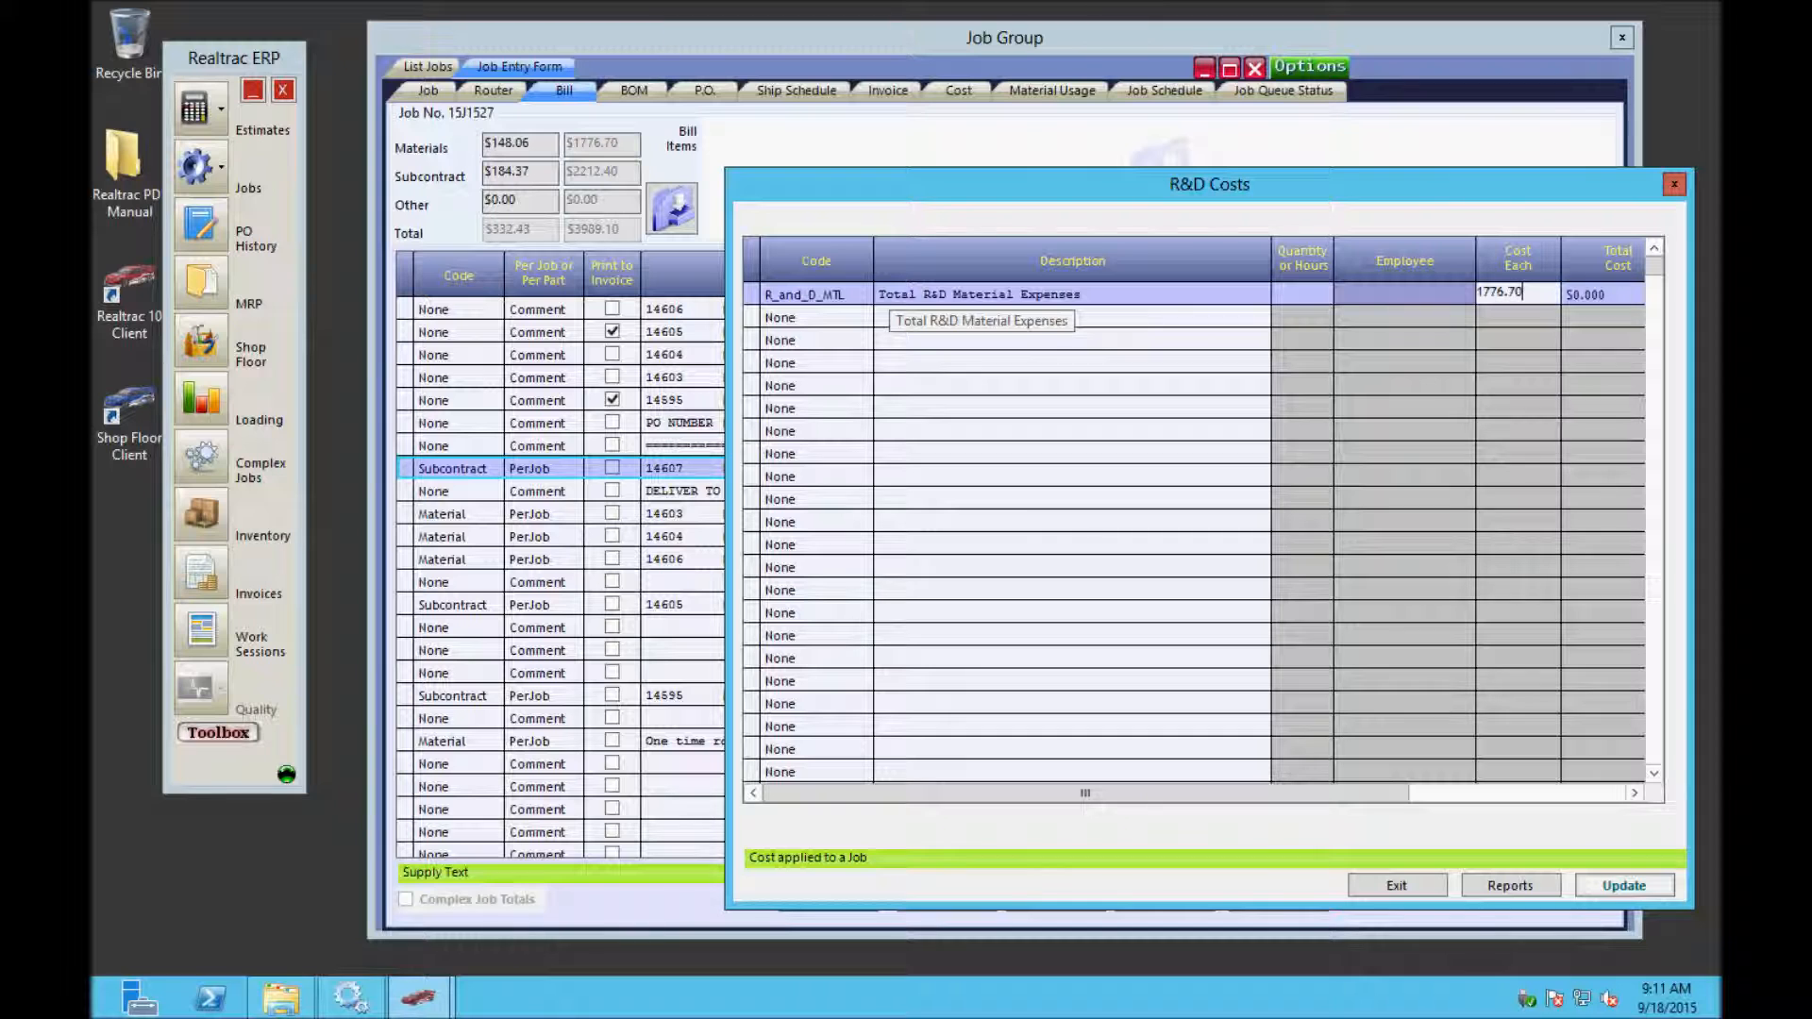
- Add an R_and_D_SUB line described as "Total R&D Sub Expenses" to the R&D costs, with quantity 1 and cost each 2012.4
{"action": "left_click", "coordinate": [806, 321]}
{"action": "left_click", "coordinate": [807, 323]}
{"action": "left_click", "coordinate": [817, 398]}
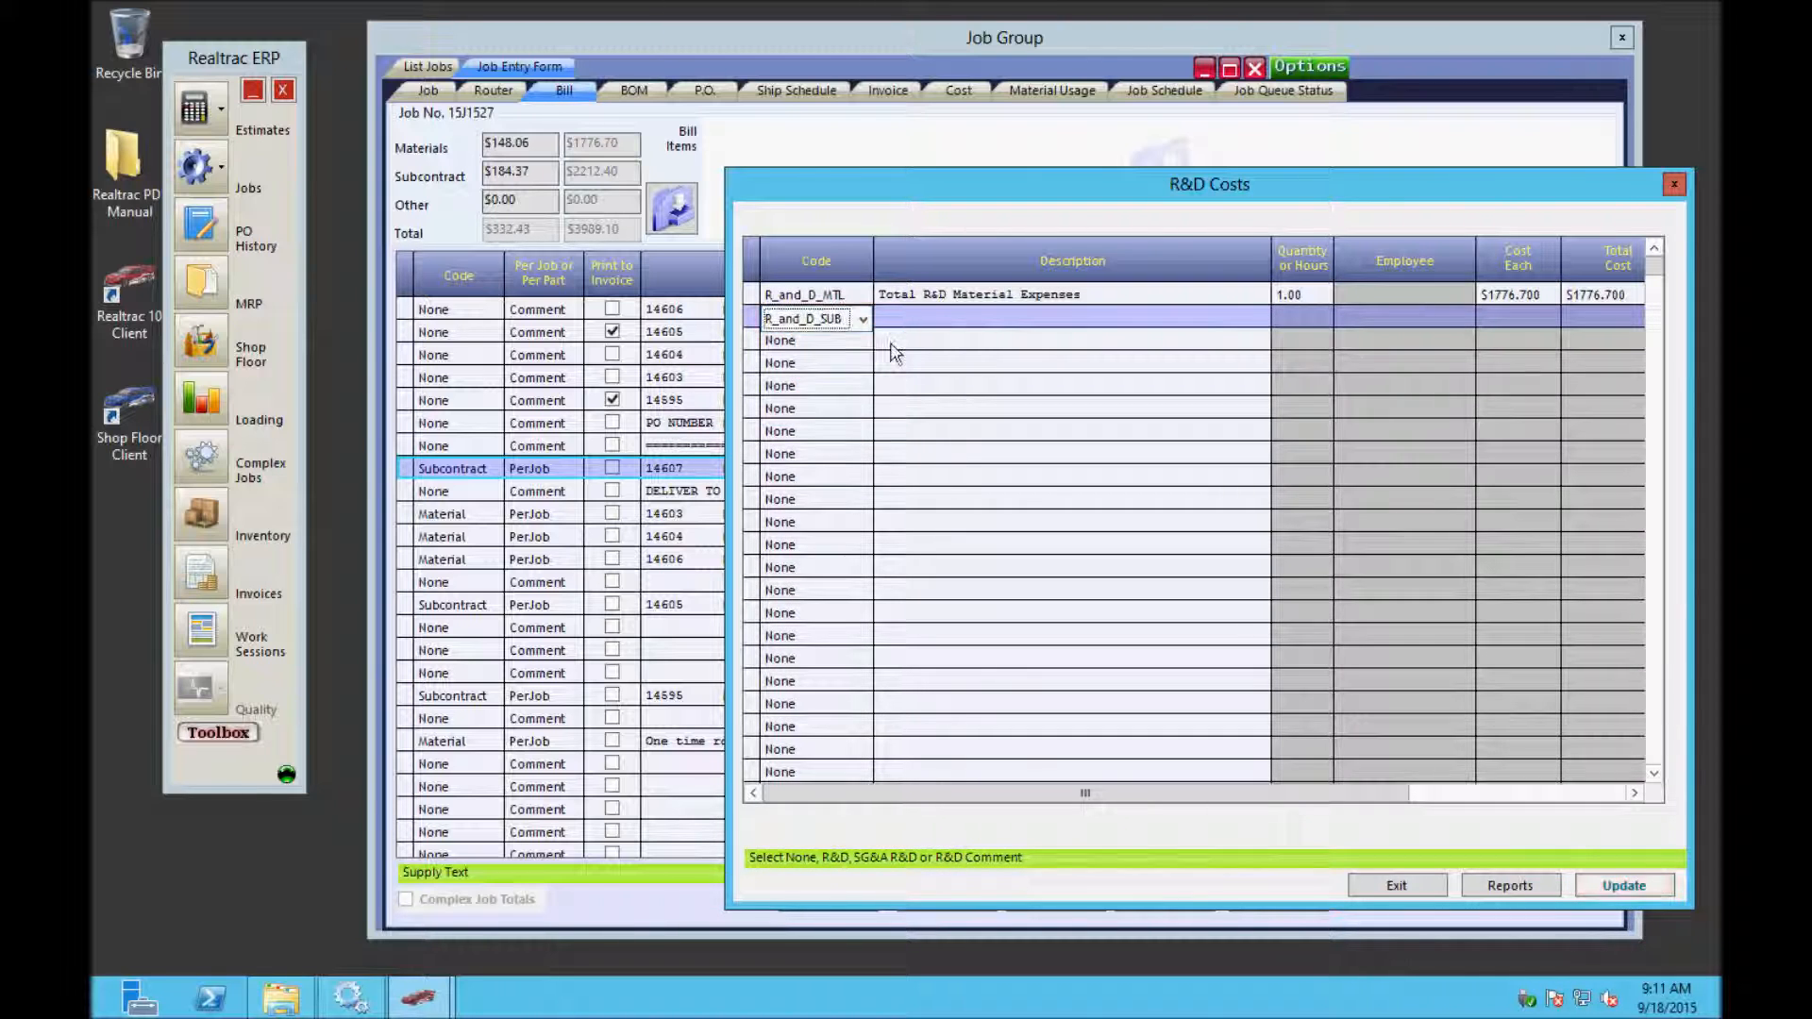
{"action": "left_click", "coordinate": [916, 317]}
{"action": "type", "text": "Total"}
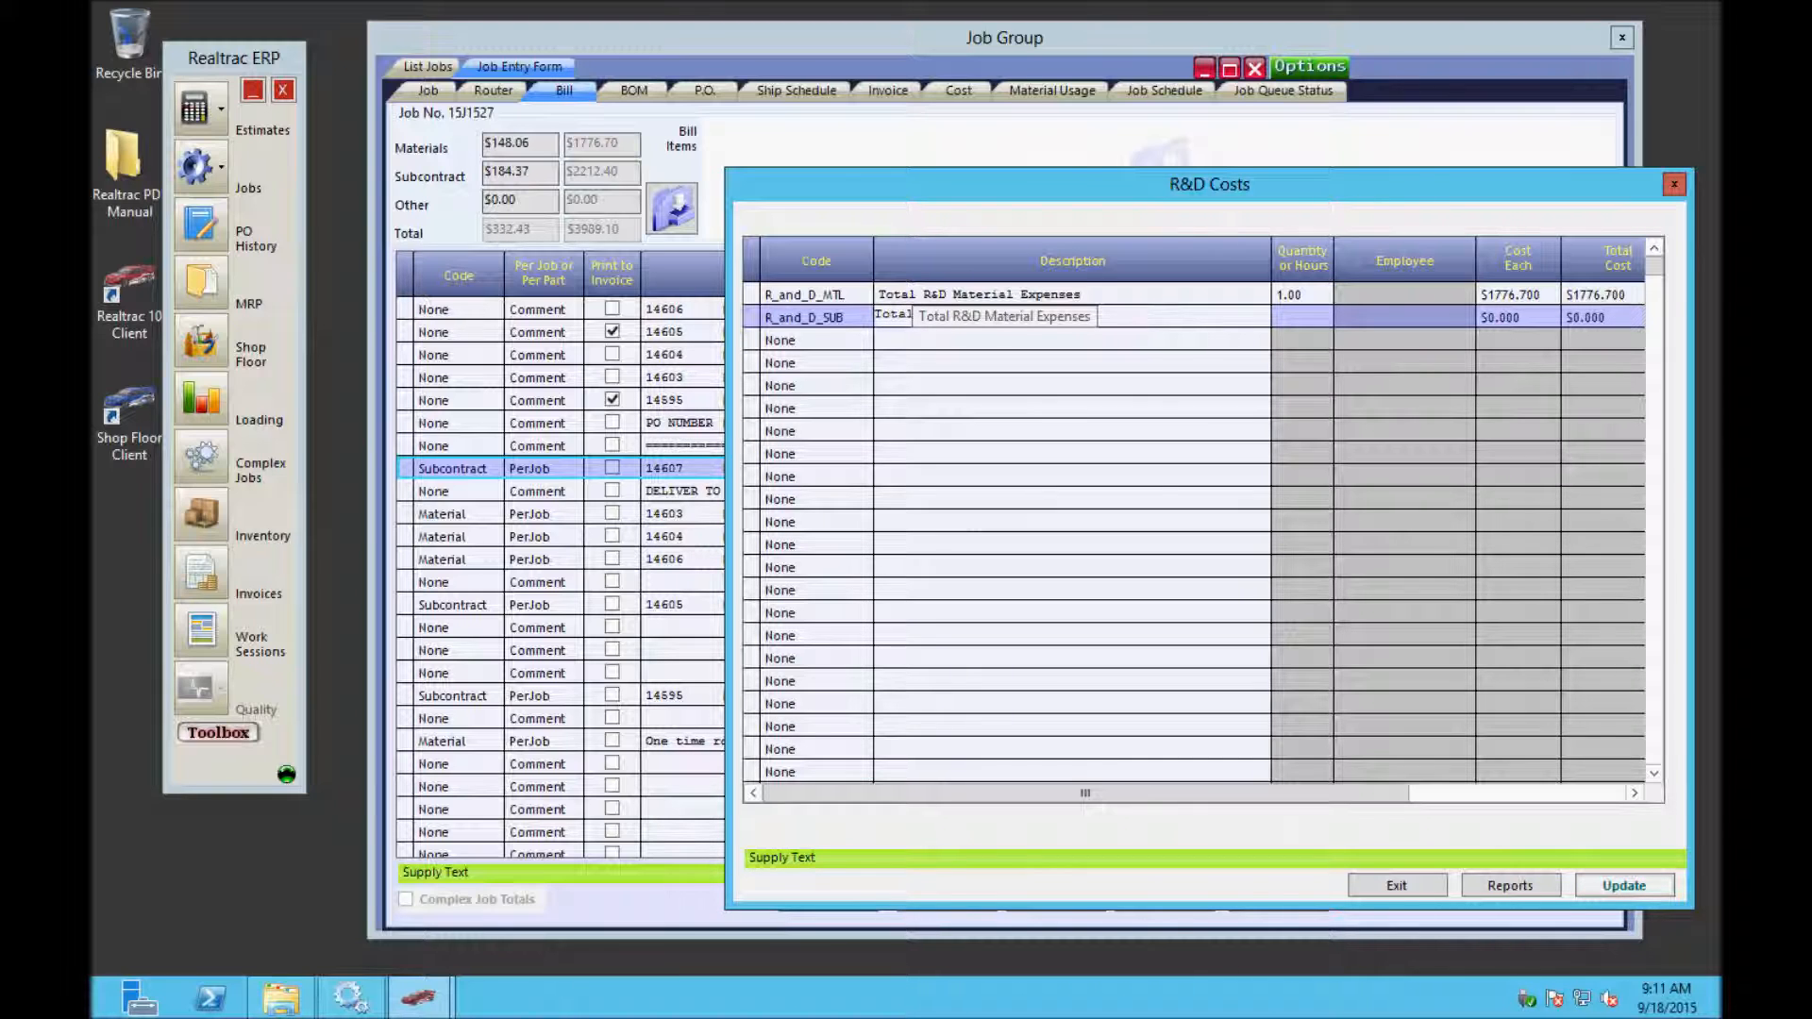
{"action": "type", "text": " R&D Sub Expenses"}
{"action": "key", "text": "Tab"}
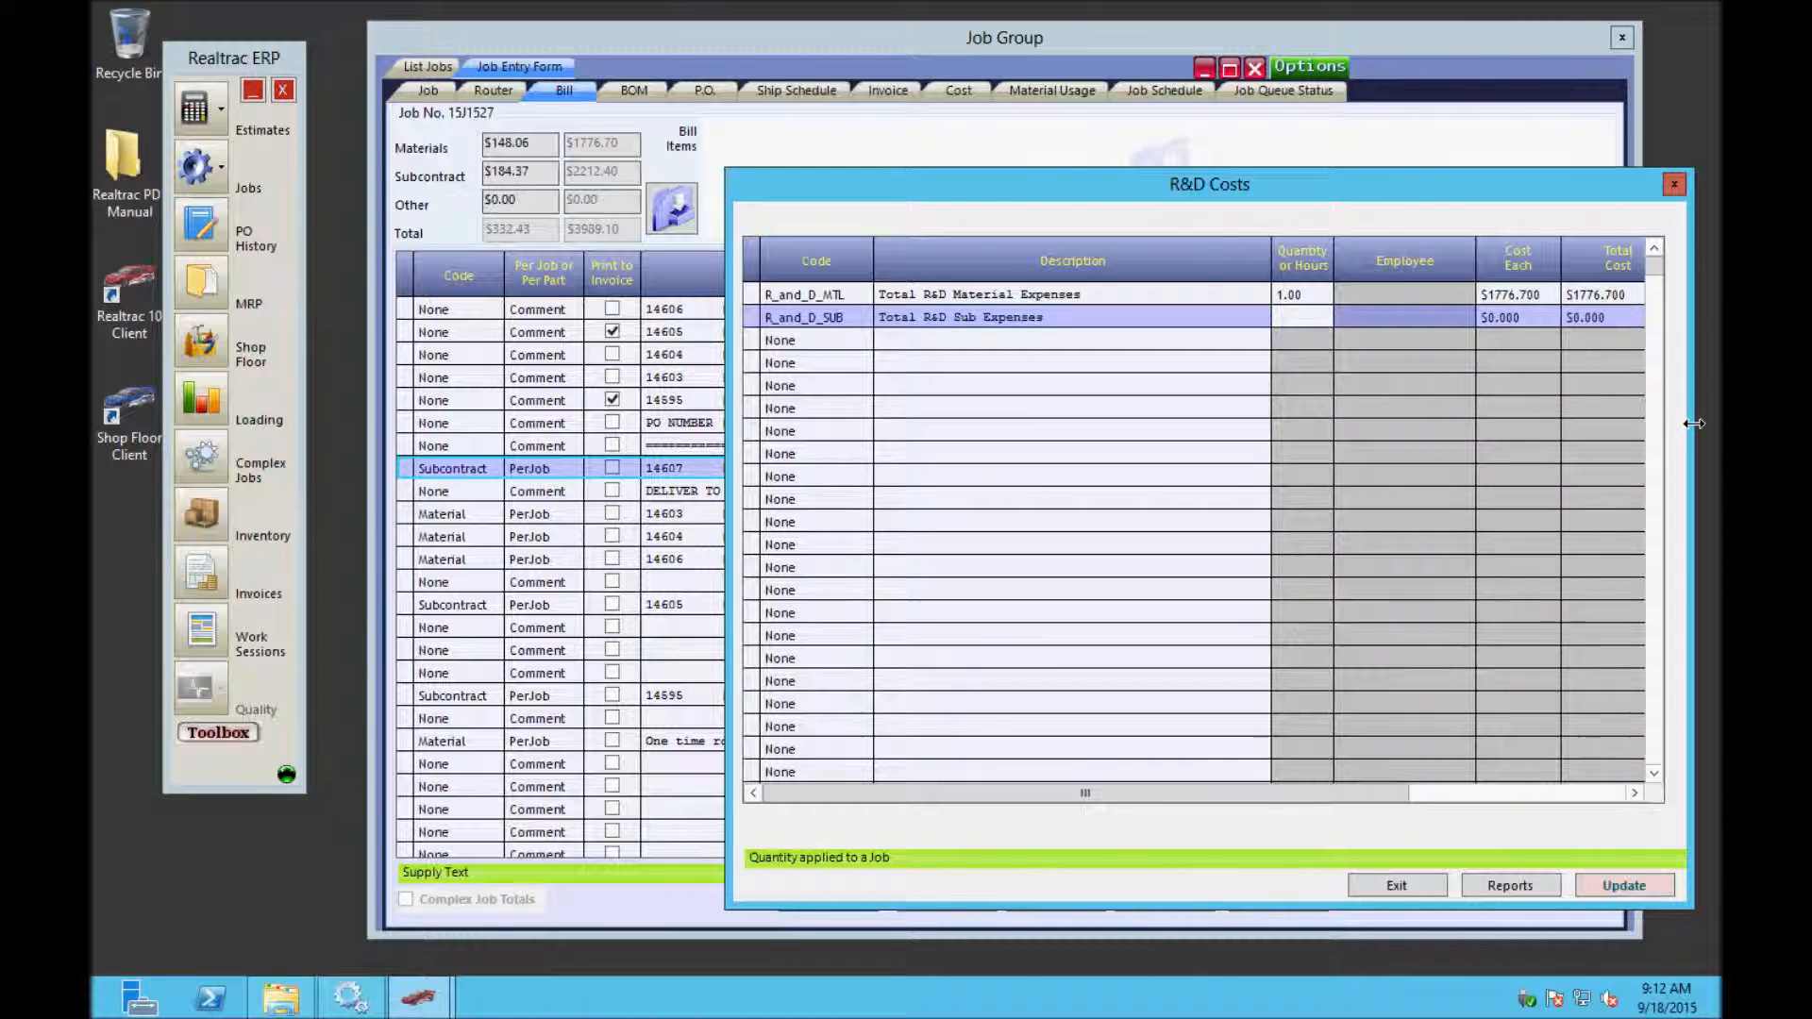
{"action": "type", "text": "1"}
{"action": "key", "text": "Tab"}
{"action": "type", "text": "20"}
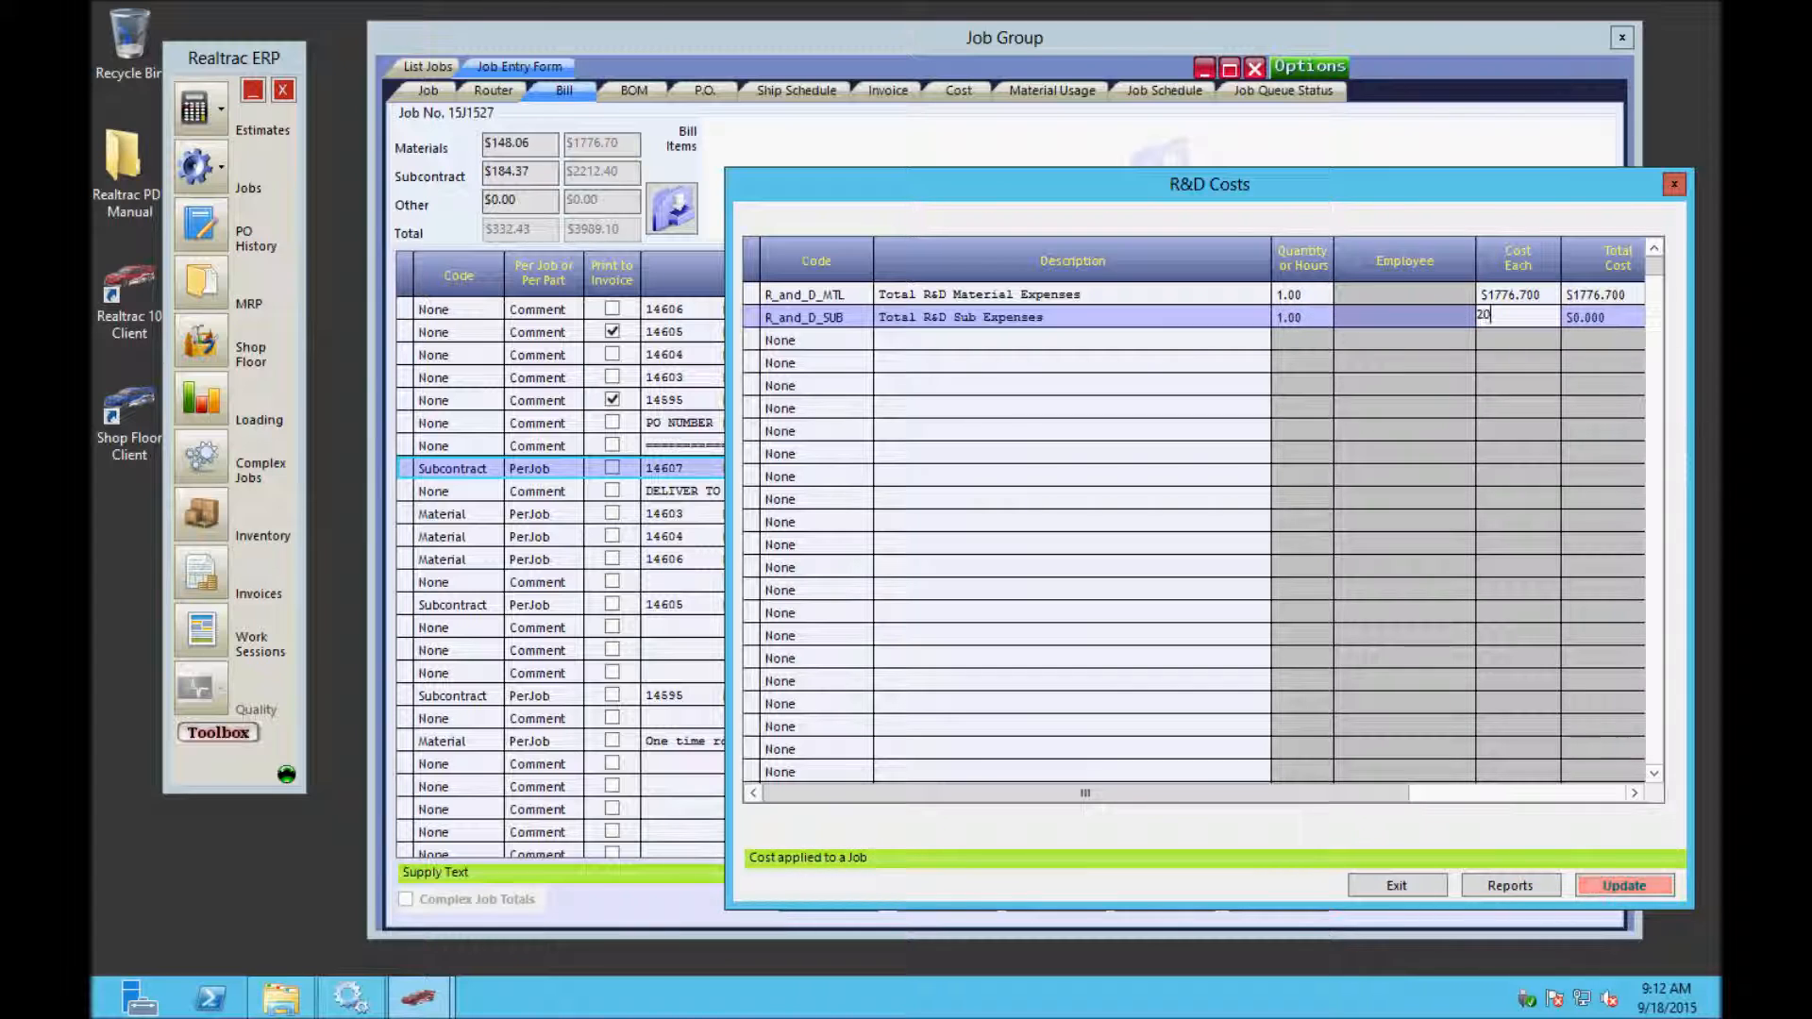
{"action": "type", "text": "12.4"}
{"action": "key", "text": "Tab"}
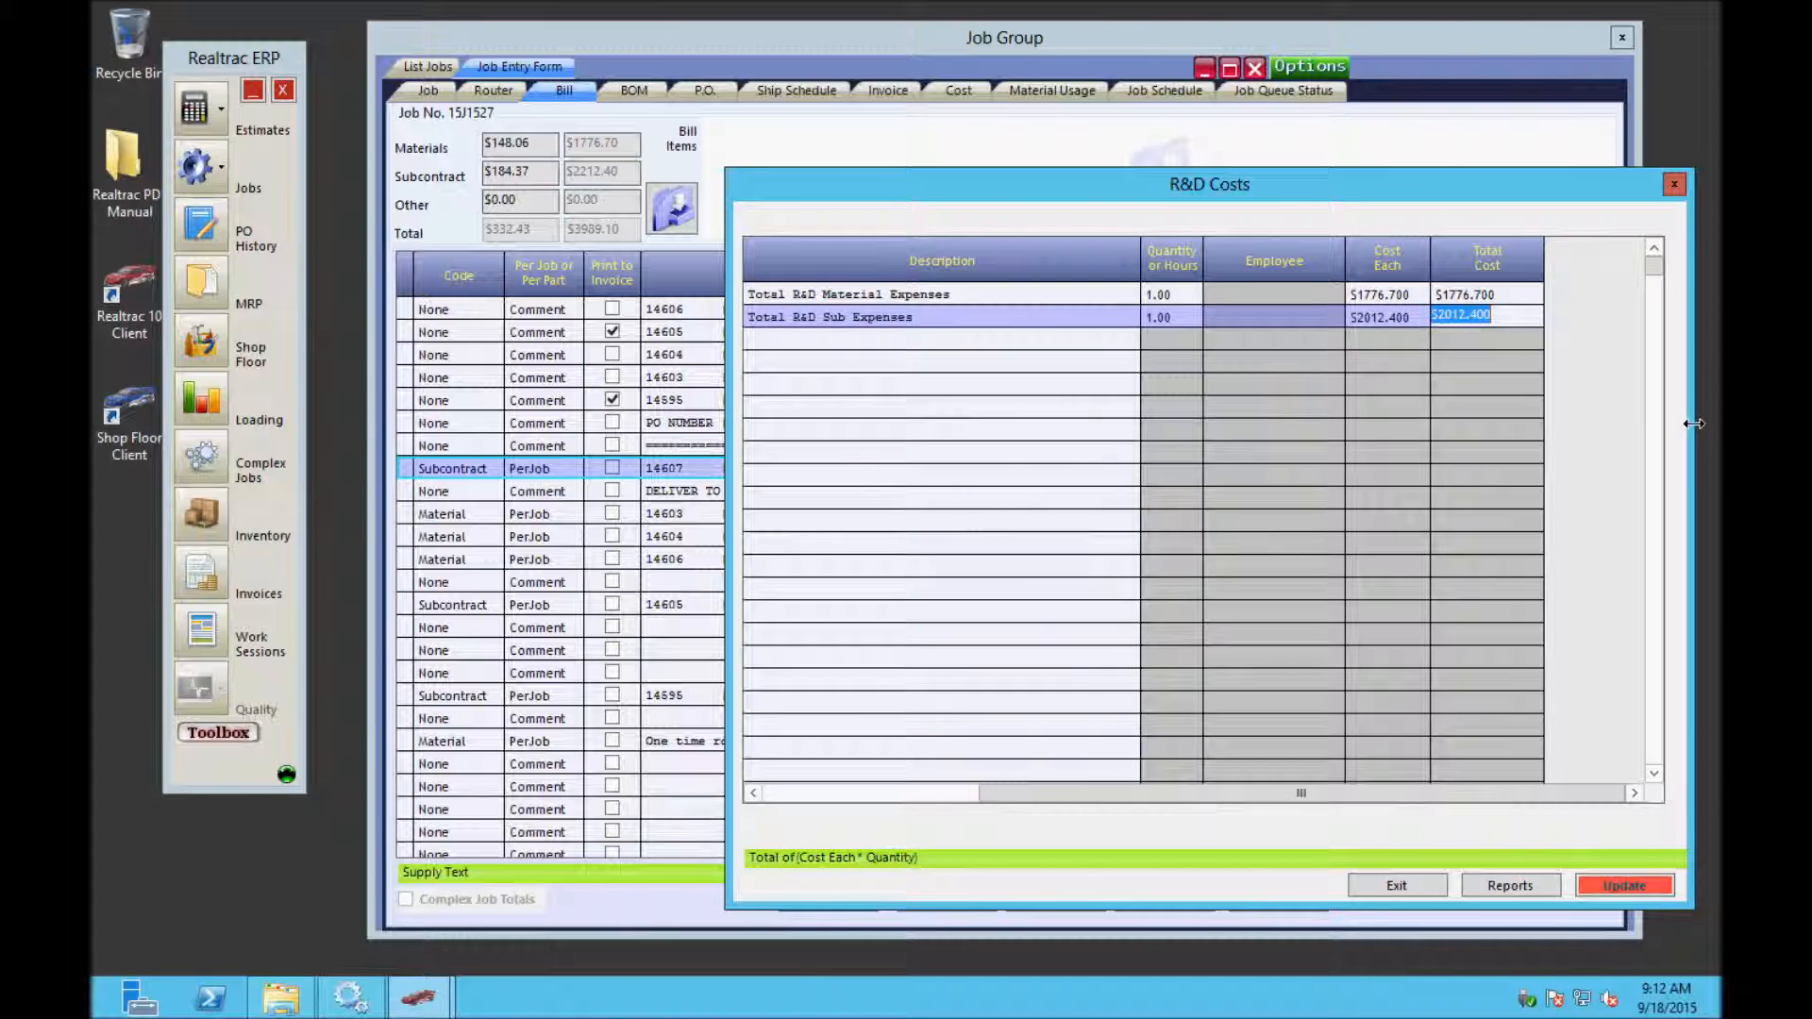
{"action": "left_click", "coordinate": [958, 794]}
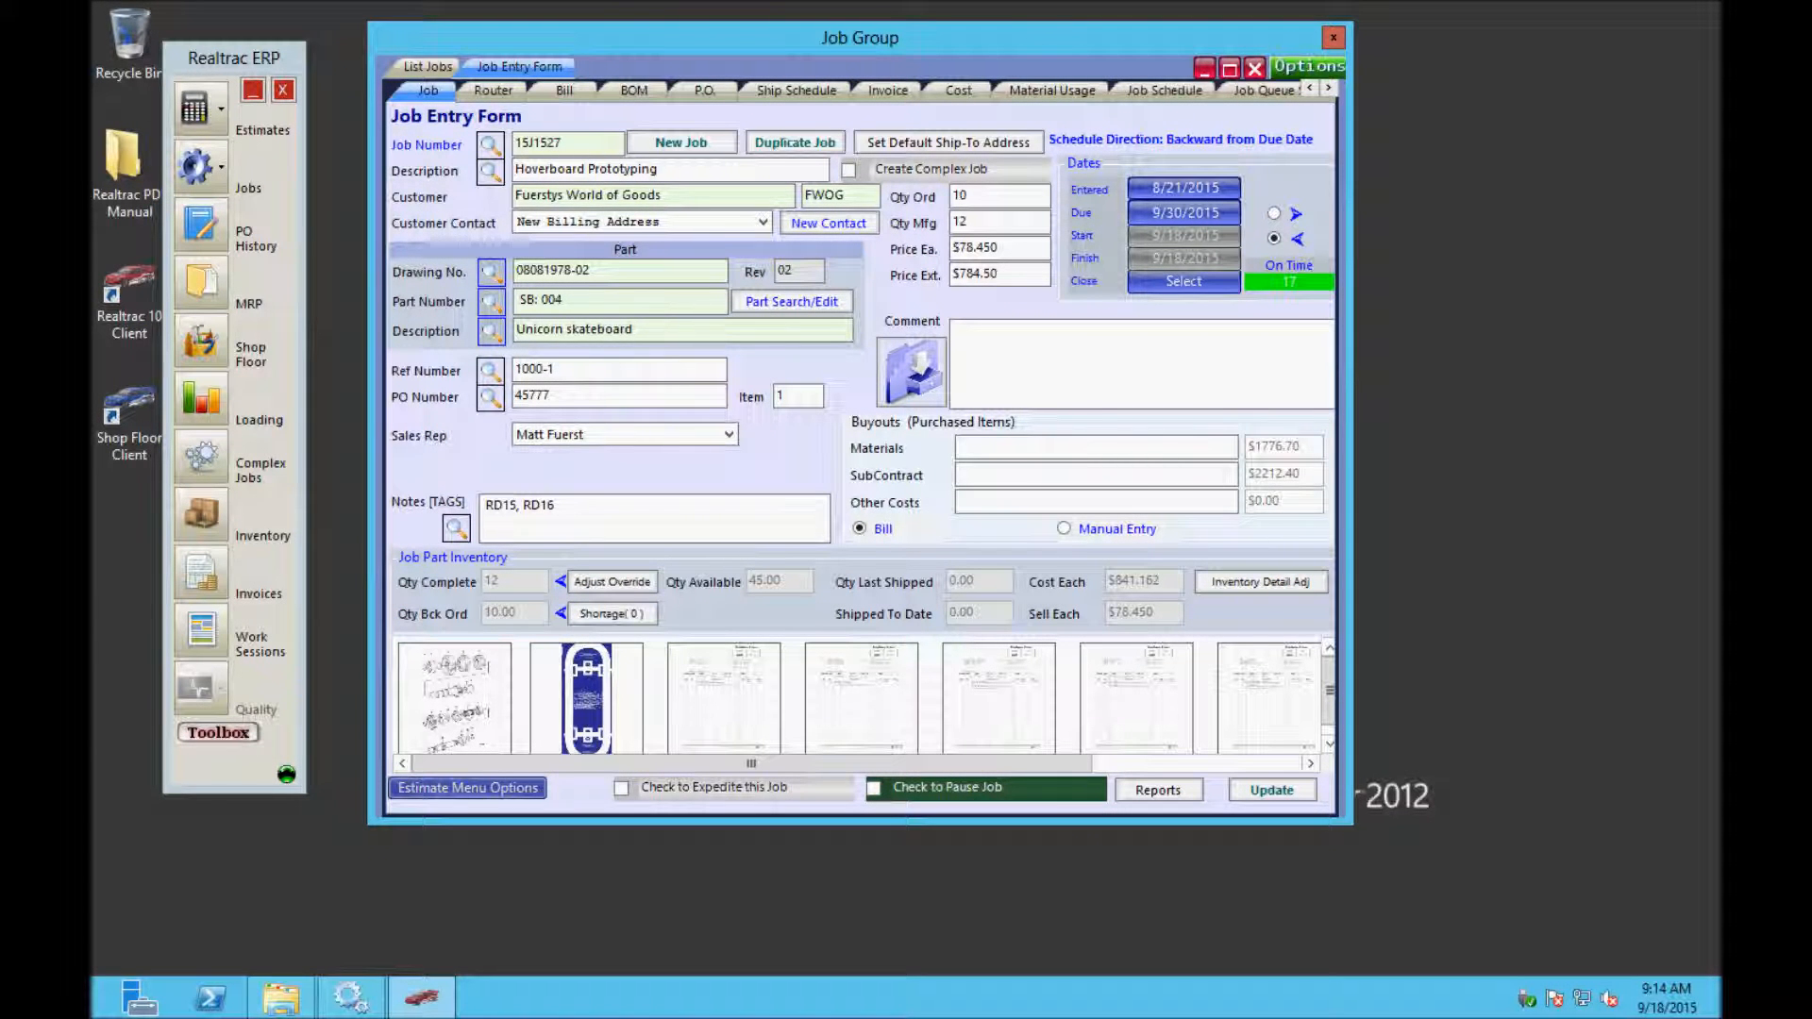
- View the job's overall cost summary and open the employee list in the system setup
{"action": "left_click", "coordinate": [961, 90]}
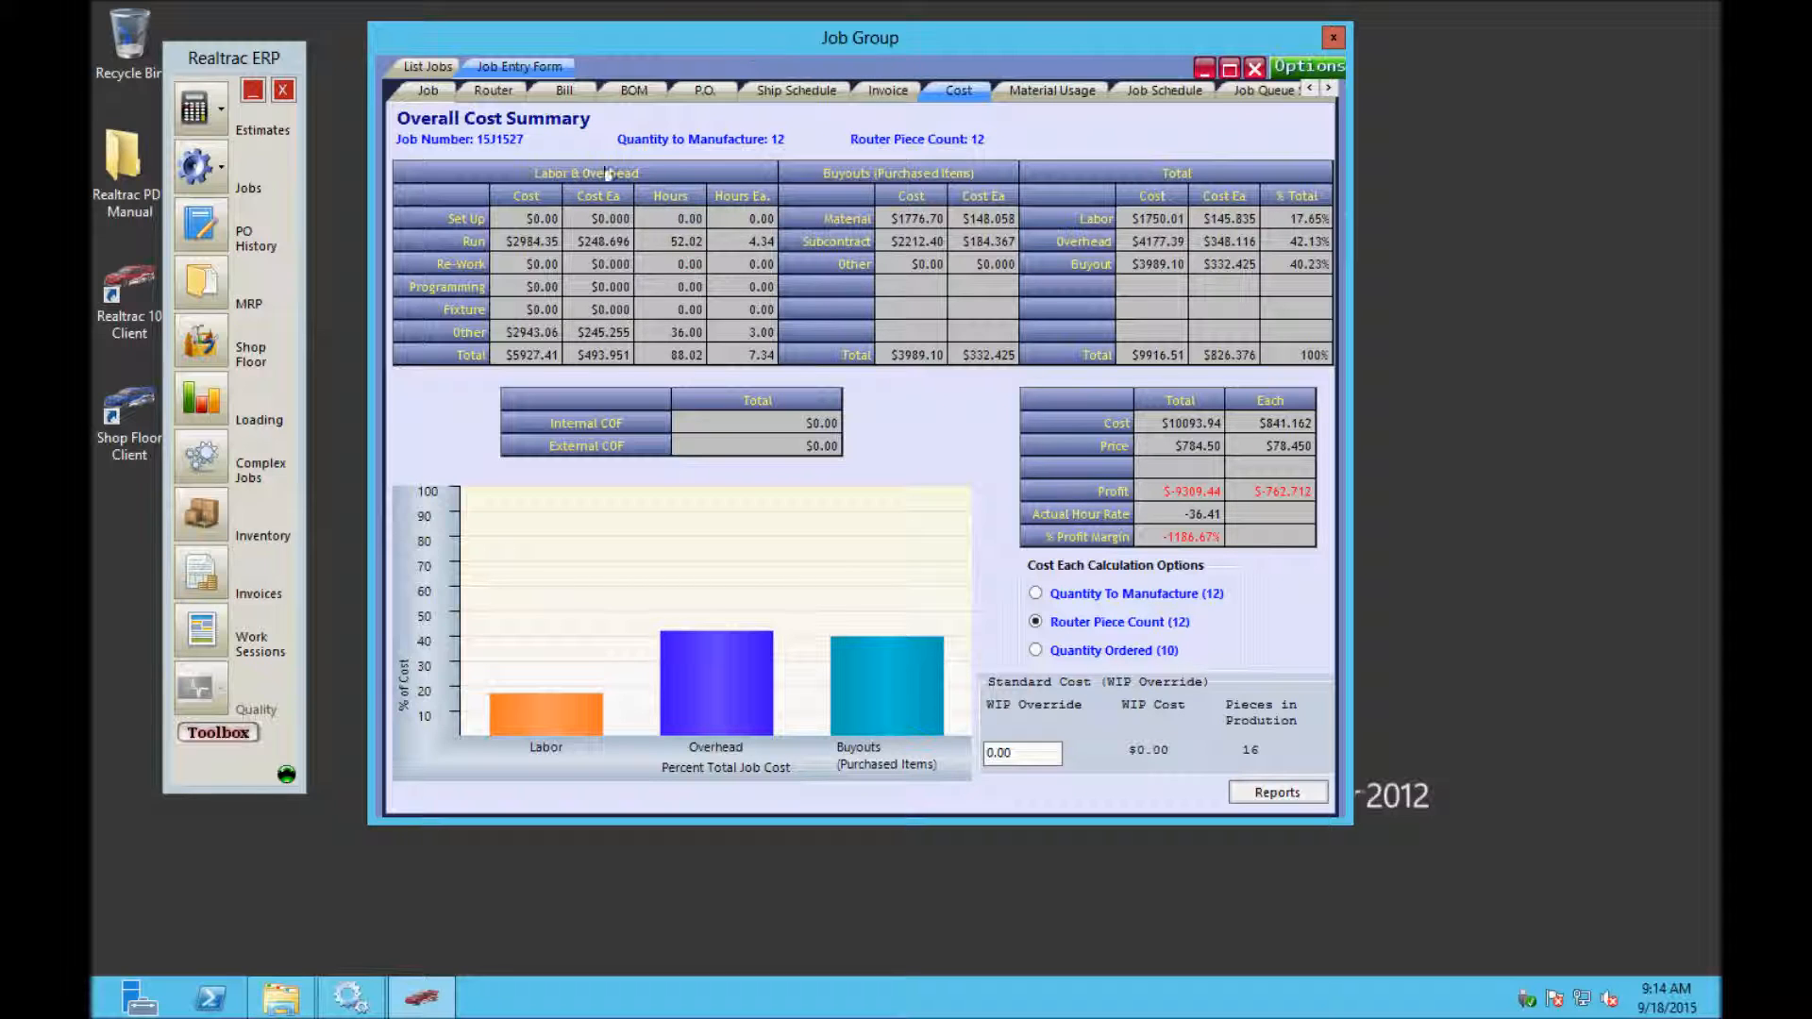
{"action": "left_click", "coordinate": [220, 733]}
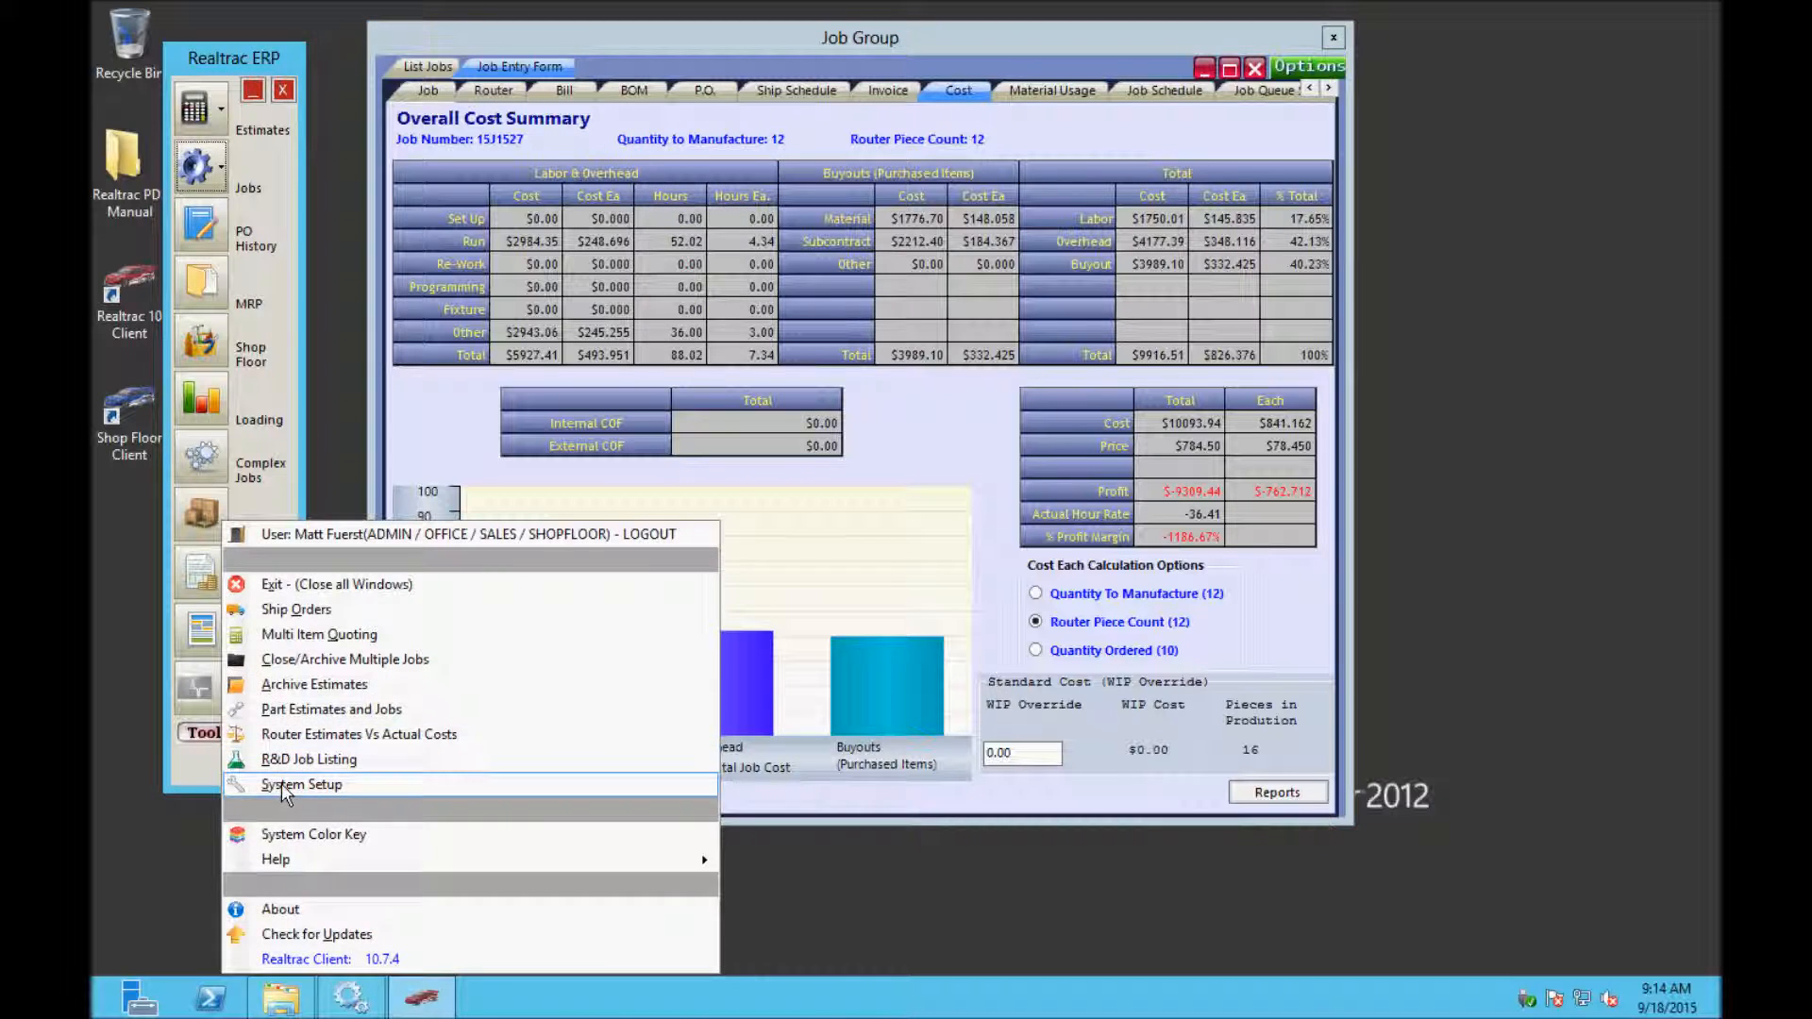
{"action": "left_click", "coordinate": [282, 783]}
{"action": "left_click_drag", "start_coordinate": [505, 54], "coordinate": [707, 88]}
{"action": "left_click", "coordinate": [570, 127]}
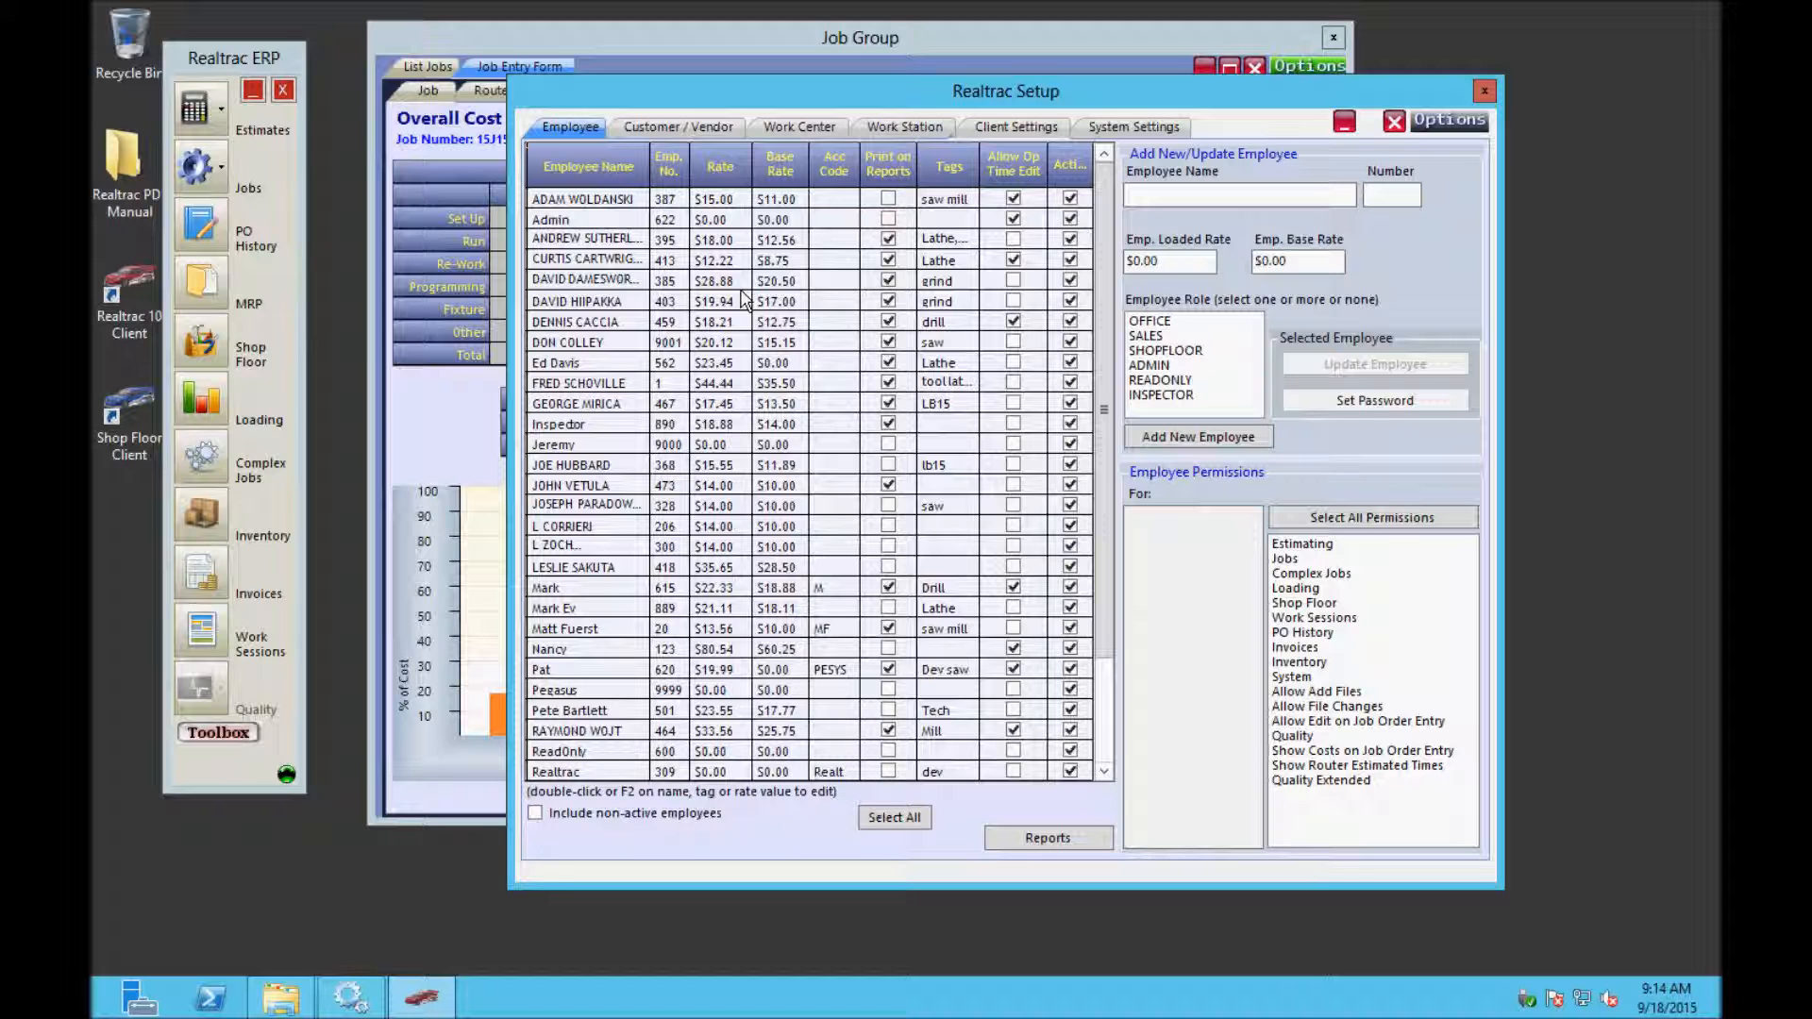
{"action": "left_click_drag", "start_coordinate": [621, 103], "coordinate": [604, 104]}
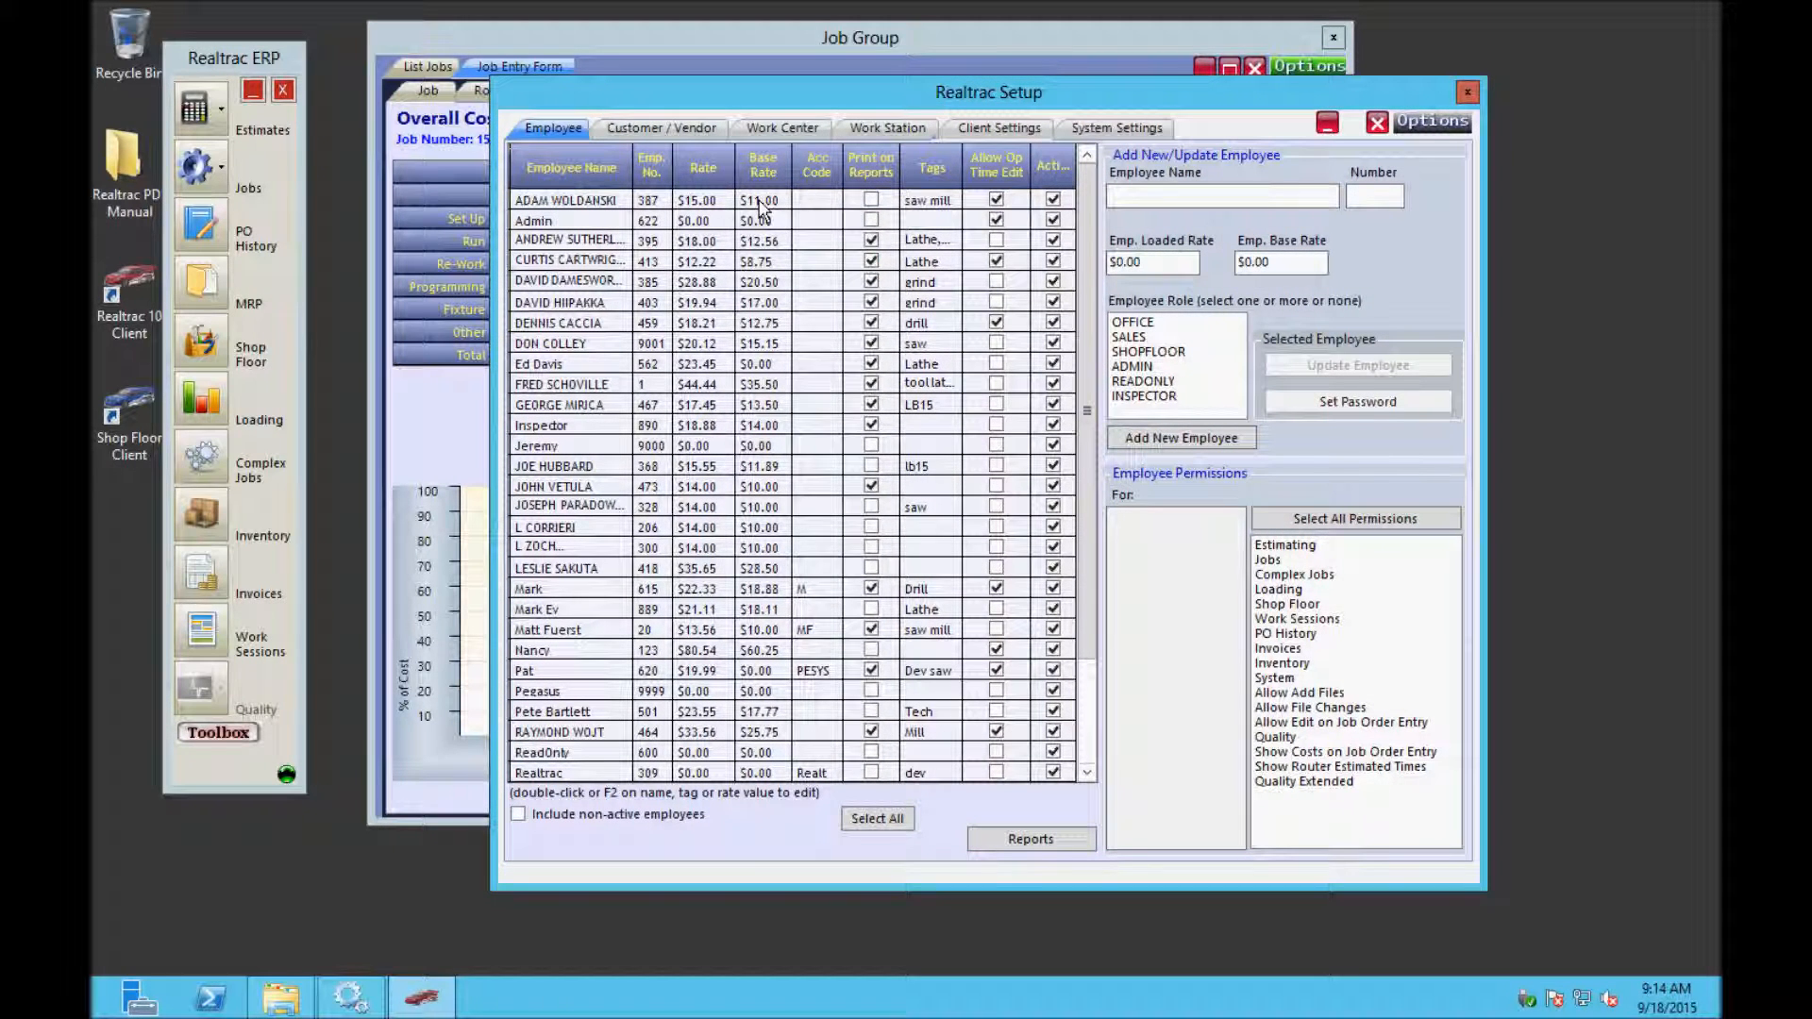
- Examine the loaded rates and base rates of several employees in the employee list
{"action": "left_click", "coordinate": [712, 202]}
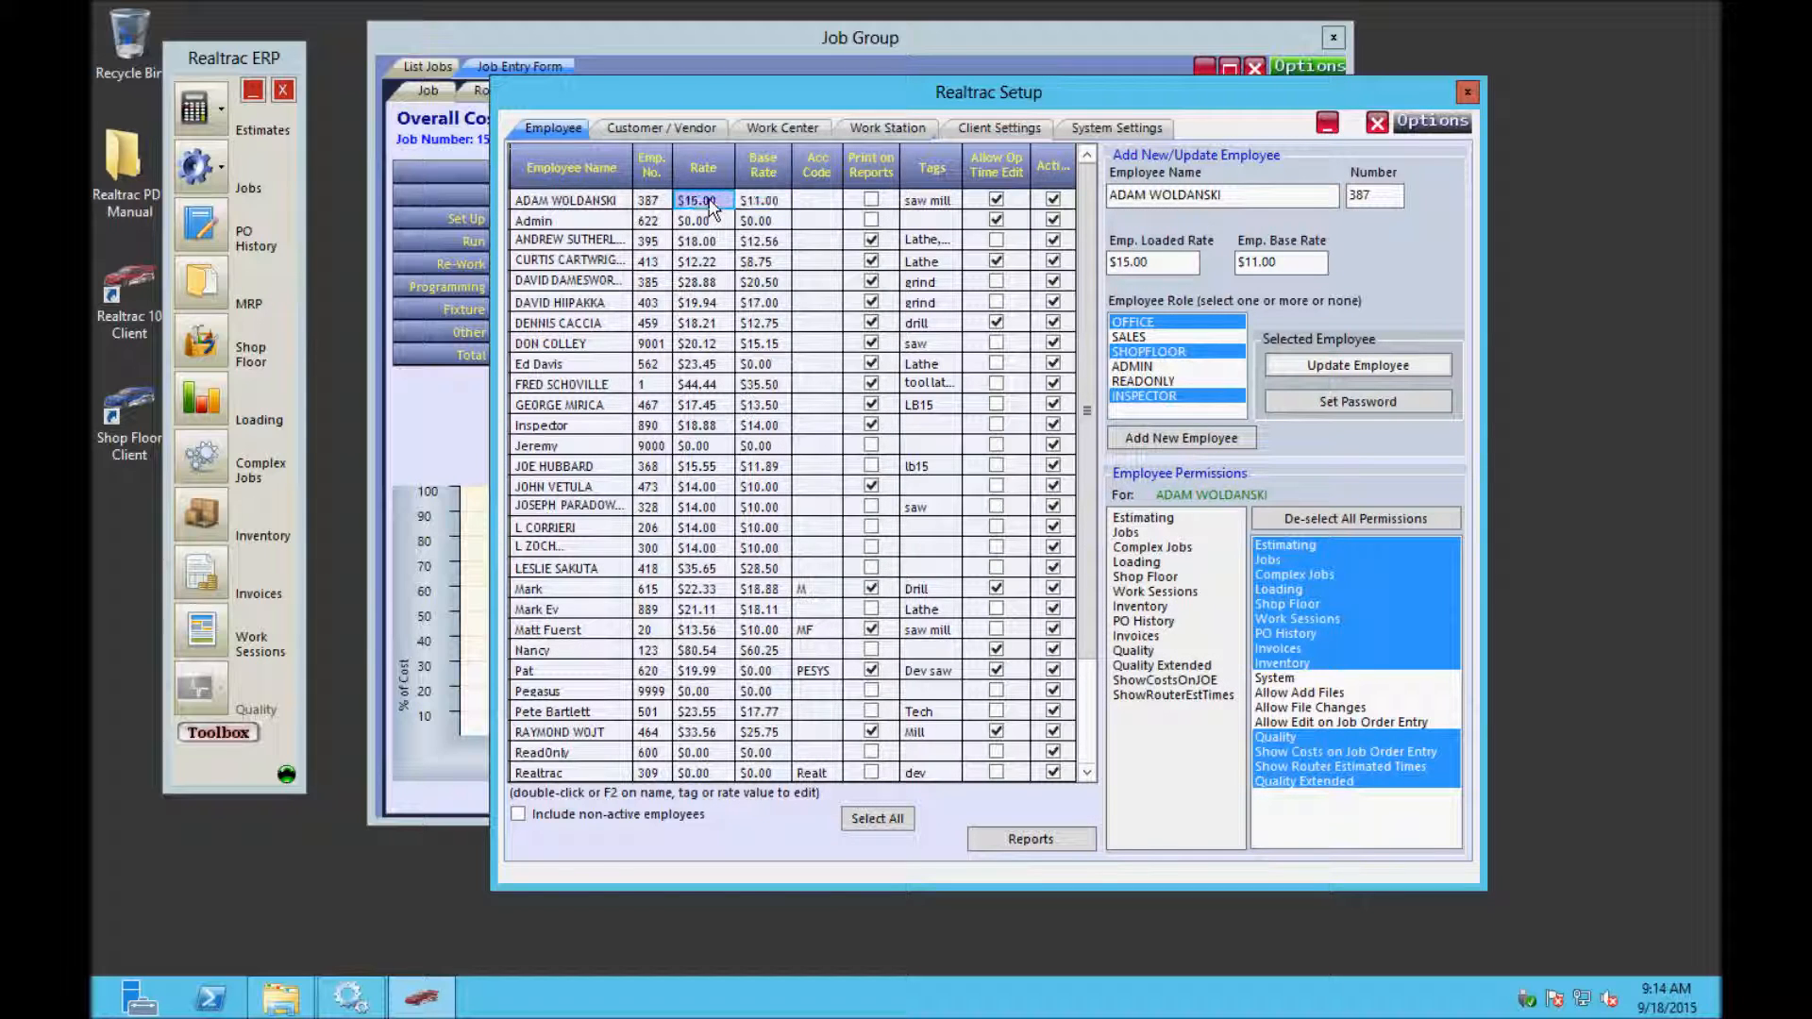
{"action": "left_click", "coordinate": [784, 202]}
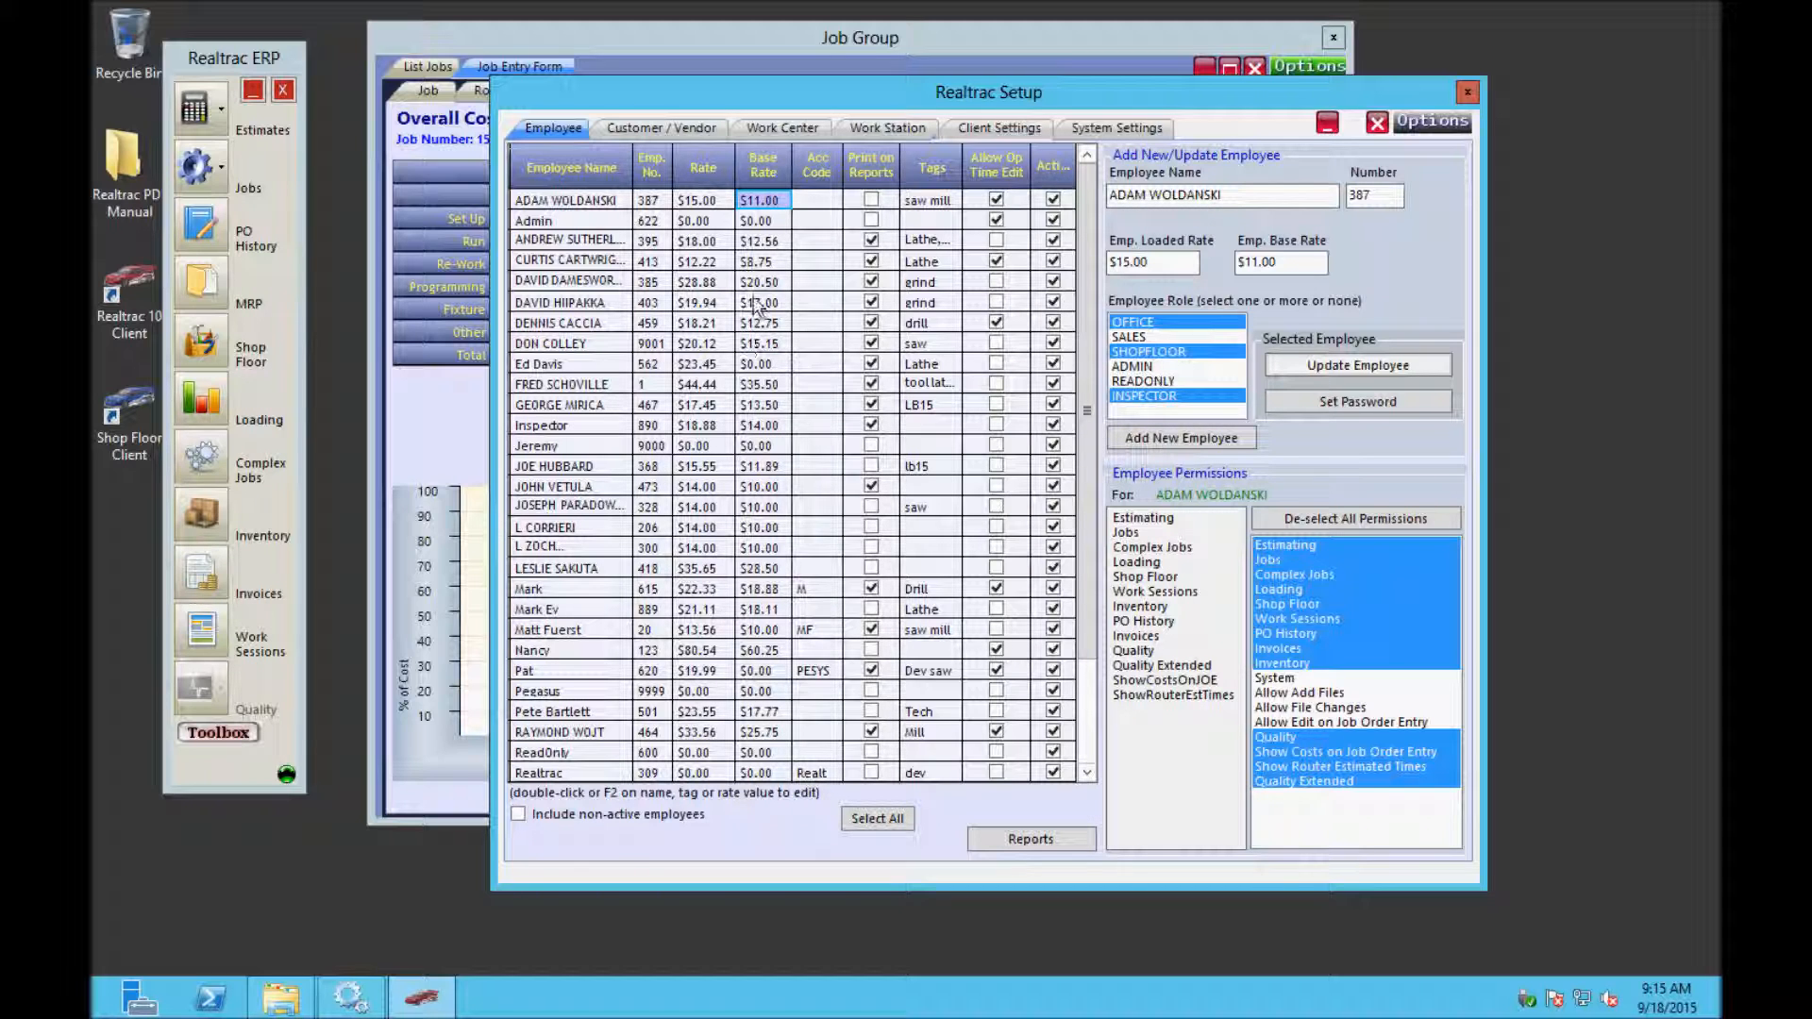
{"action": "left_click", "coordinate": [770, 243]}
{"action": "left_click", "coordinate": [769, 301]}
{"action": "left_click", "coordinate": [772, 323]}
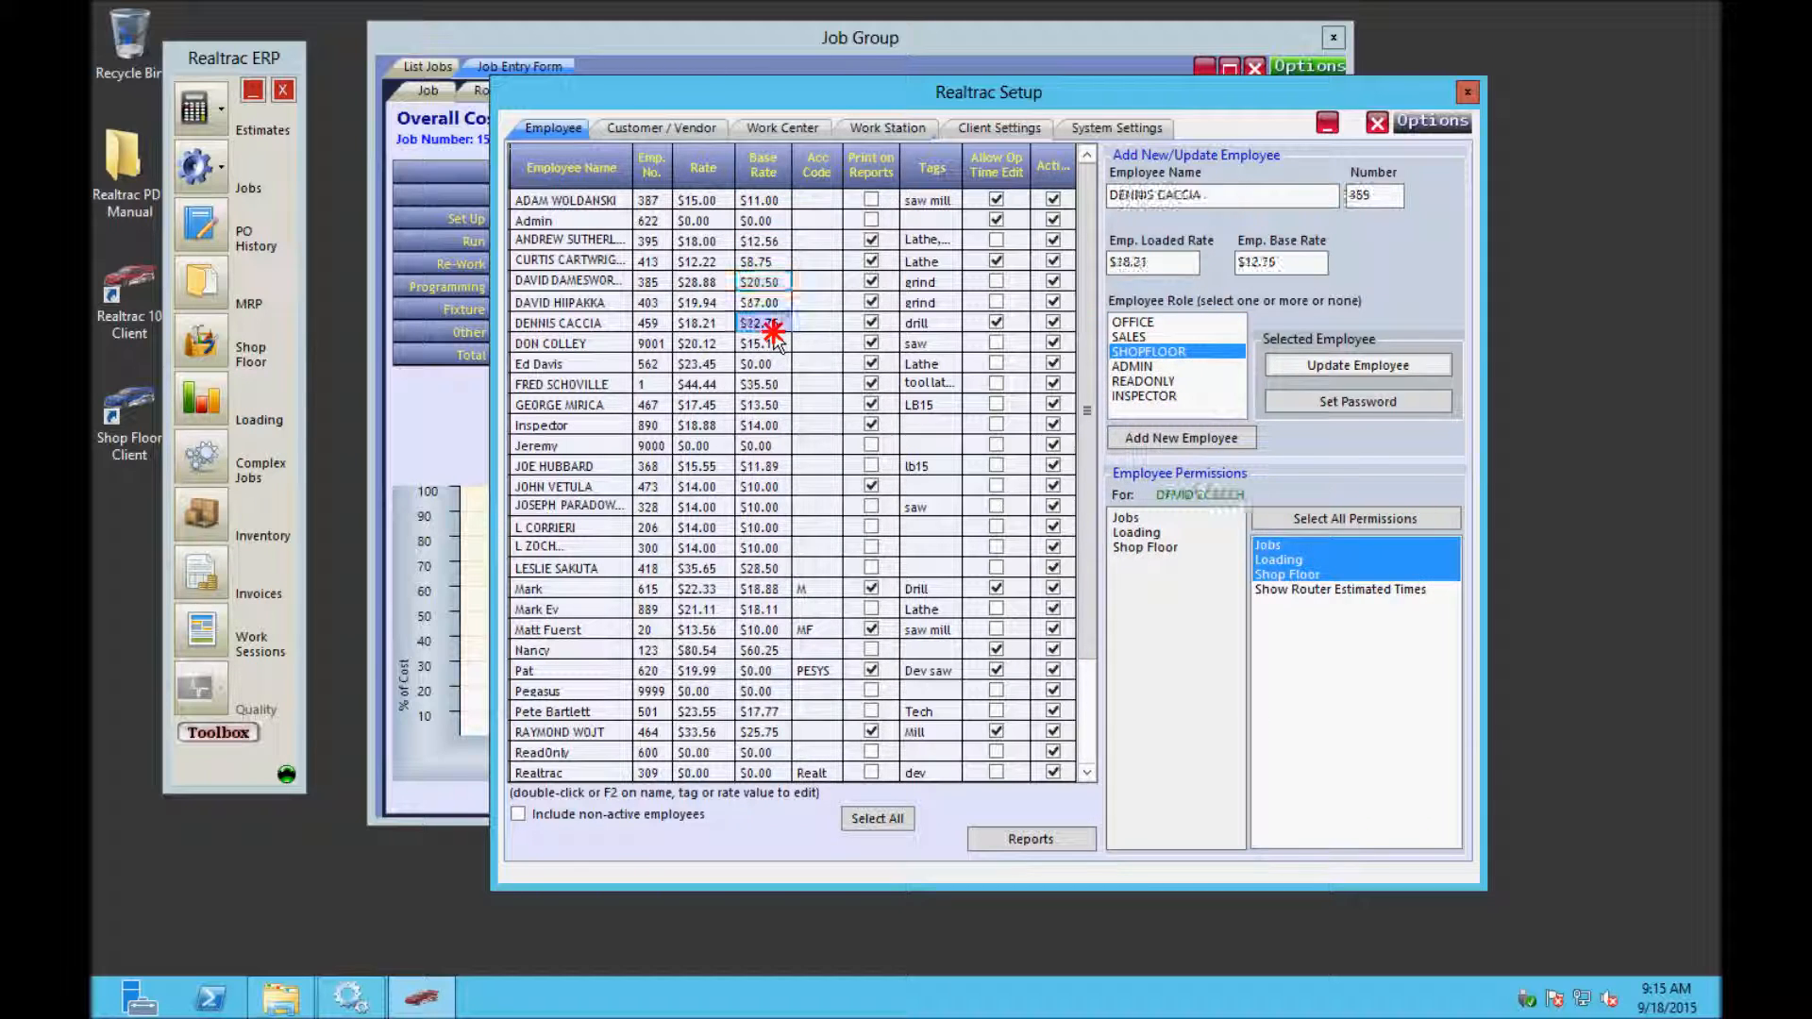
{"action": "left_click", "coordinate": [778, 343]}
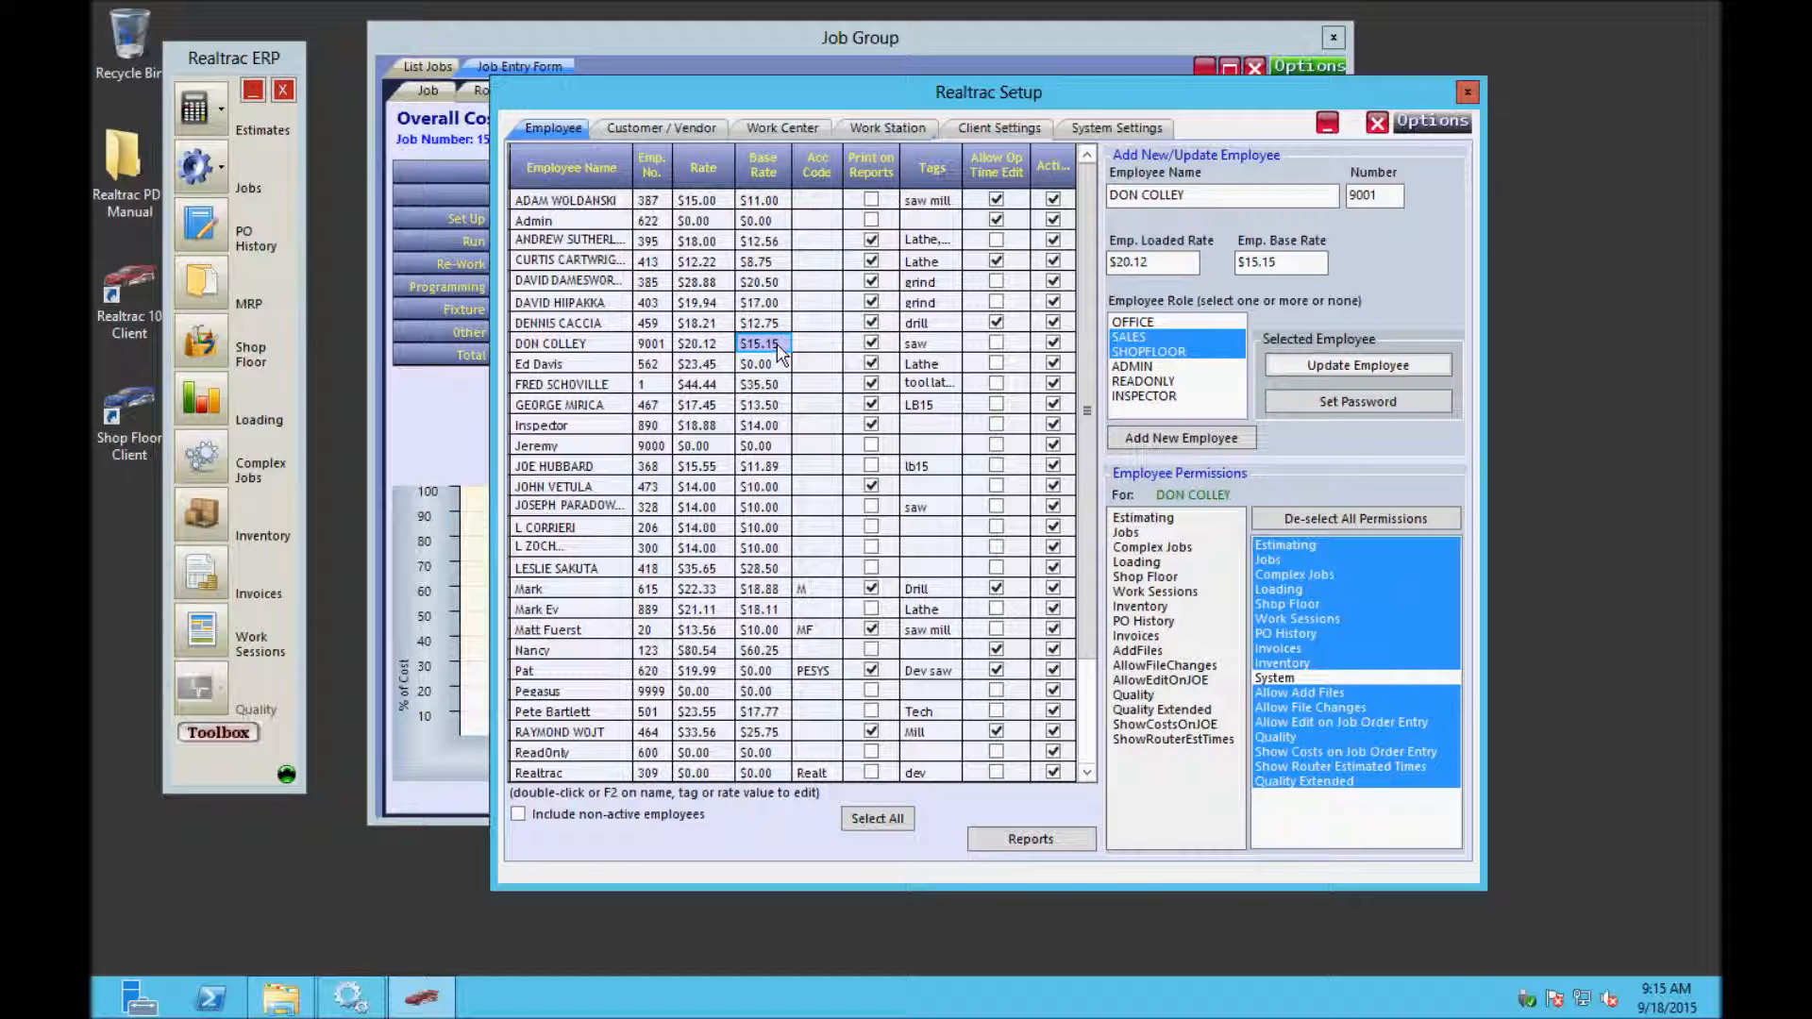
{"action": "left_click", "coordinate": [717, 200]}
{"action": "left_click", "coordinate": [726, 261]}
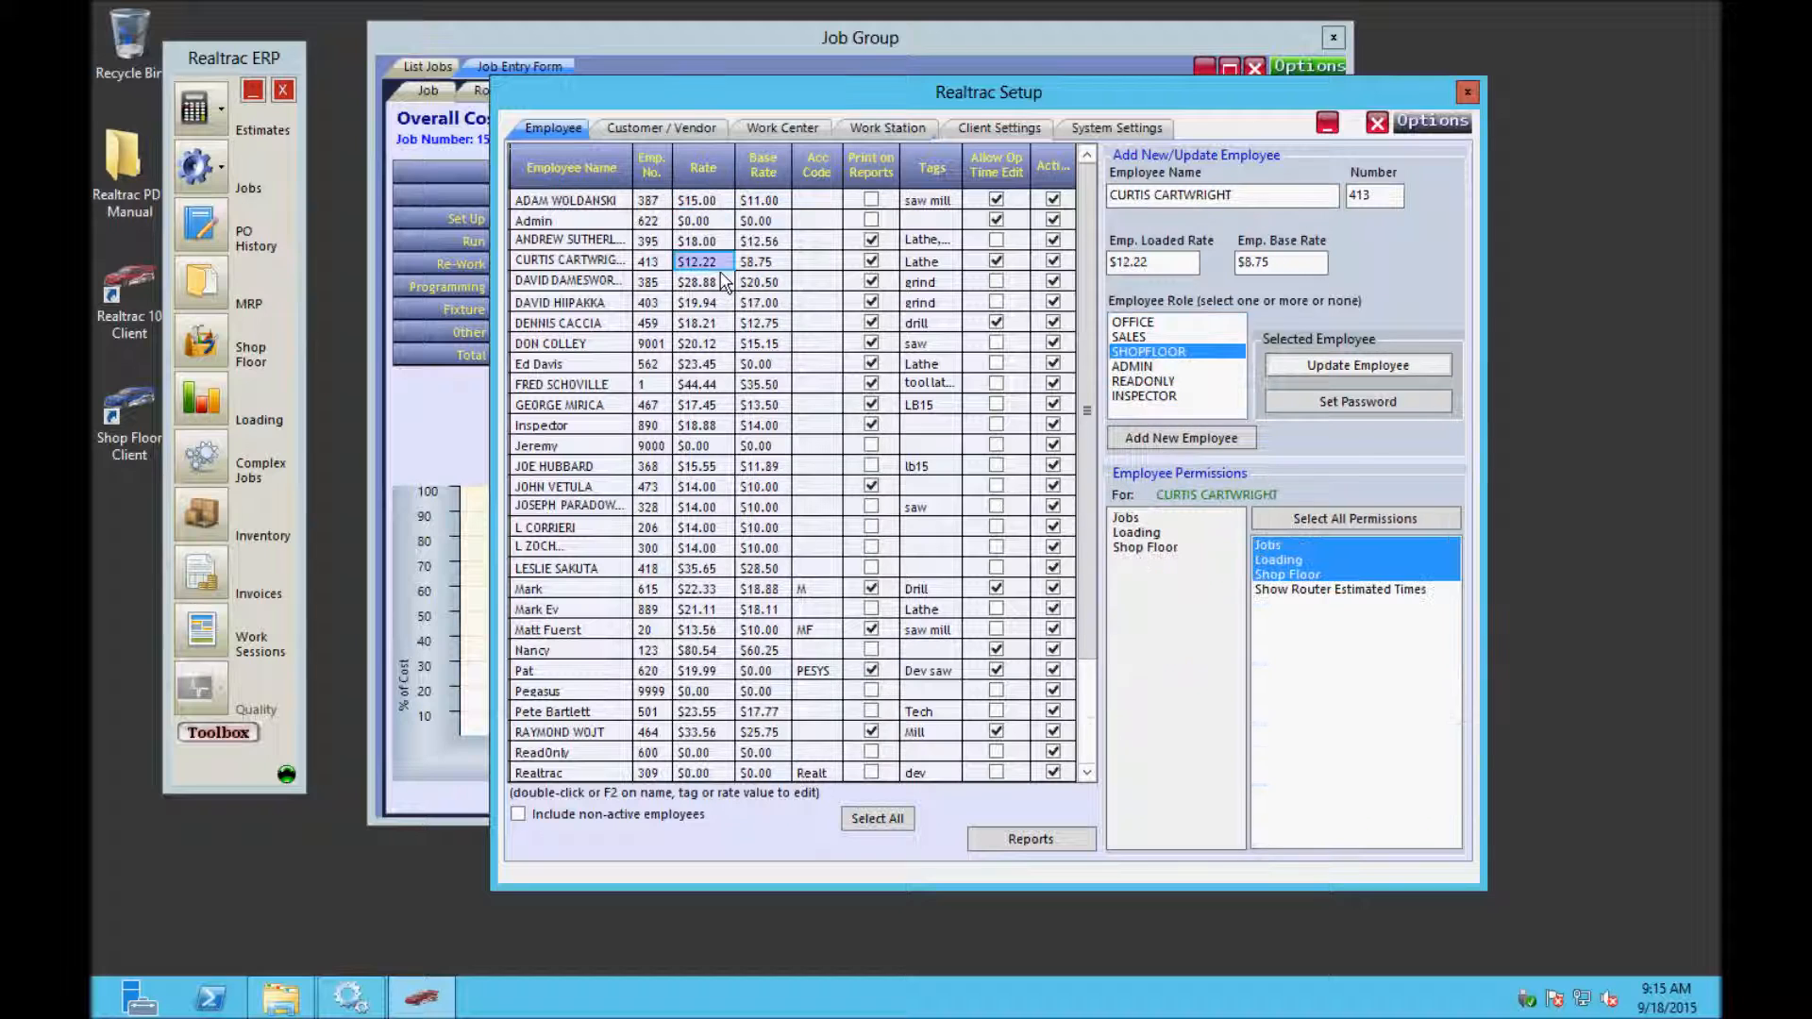
{"action": "left_click", "coordinate": [707, 322]}
{"action": "left_click", "coordinate": [712, 384]}
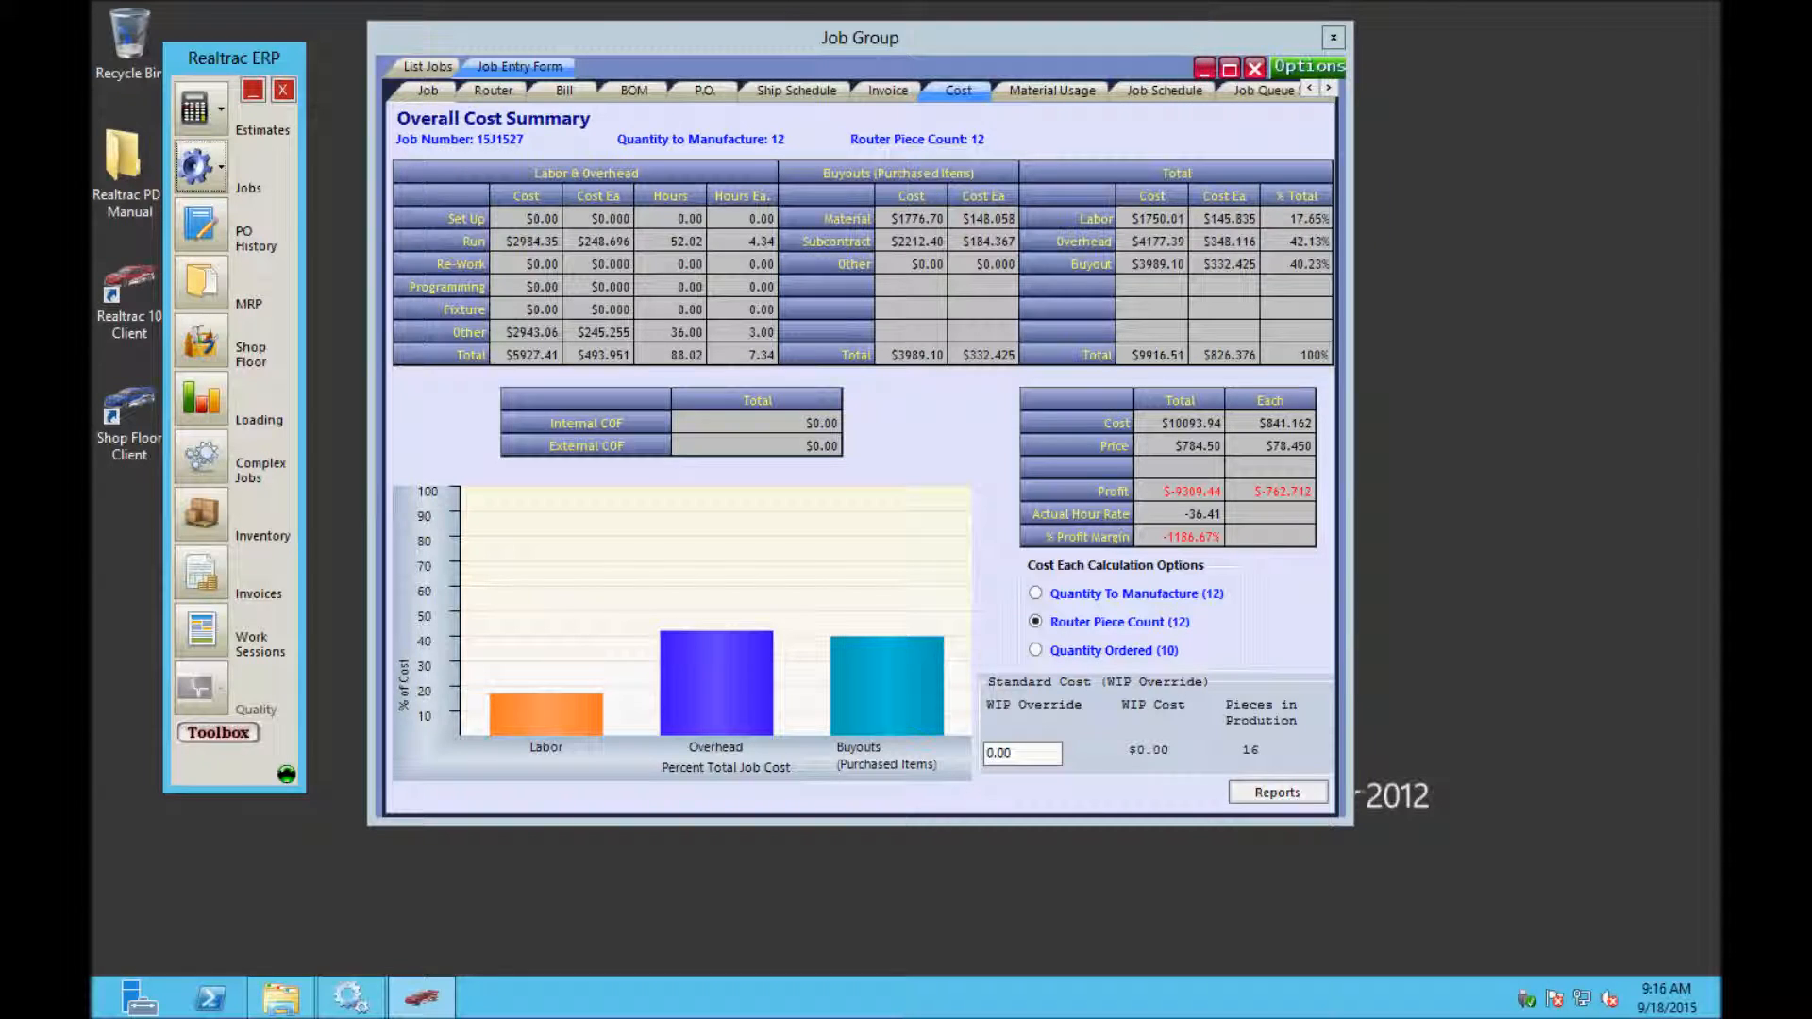
- Check the R&D cost lines on the bill of job 15J1527 and close the R&D costs window
{"action": "left_click", "coordinate": [1210, 41]}
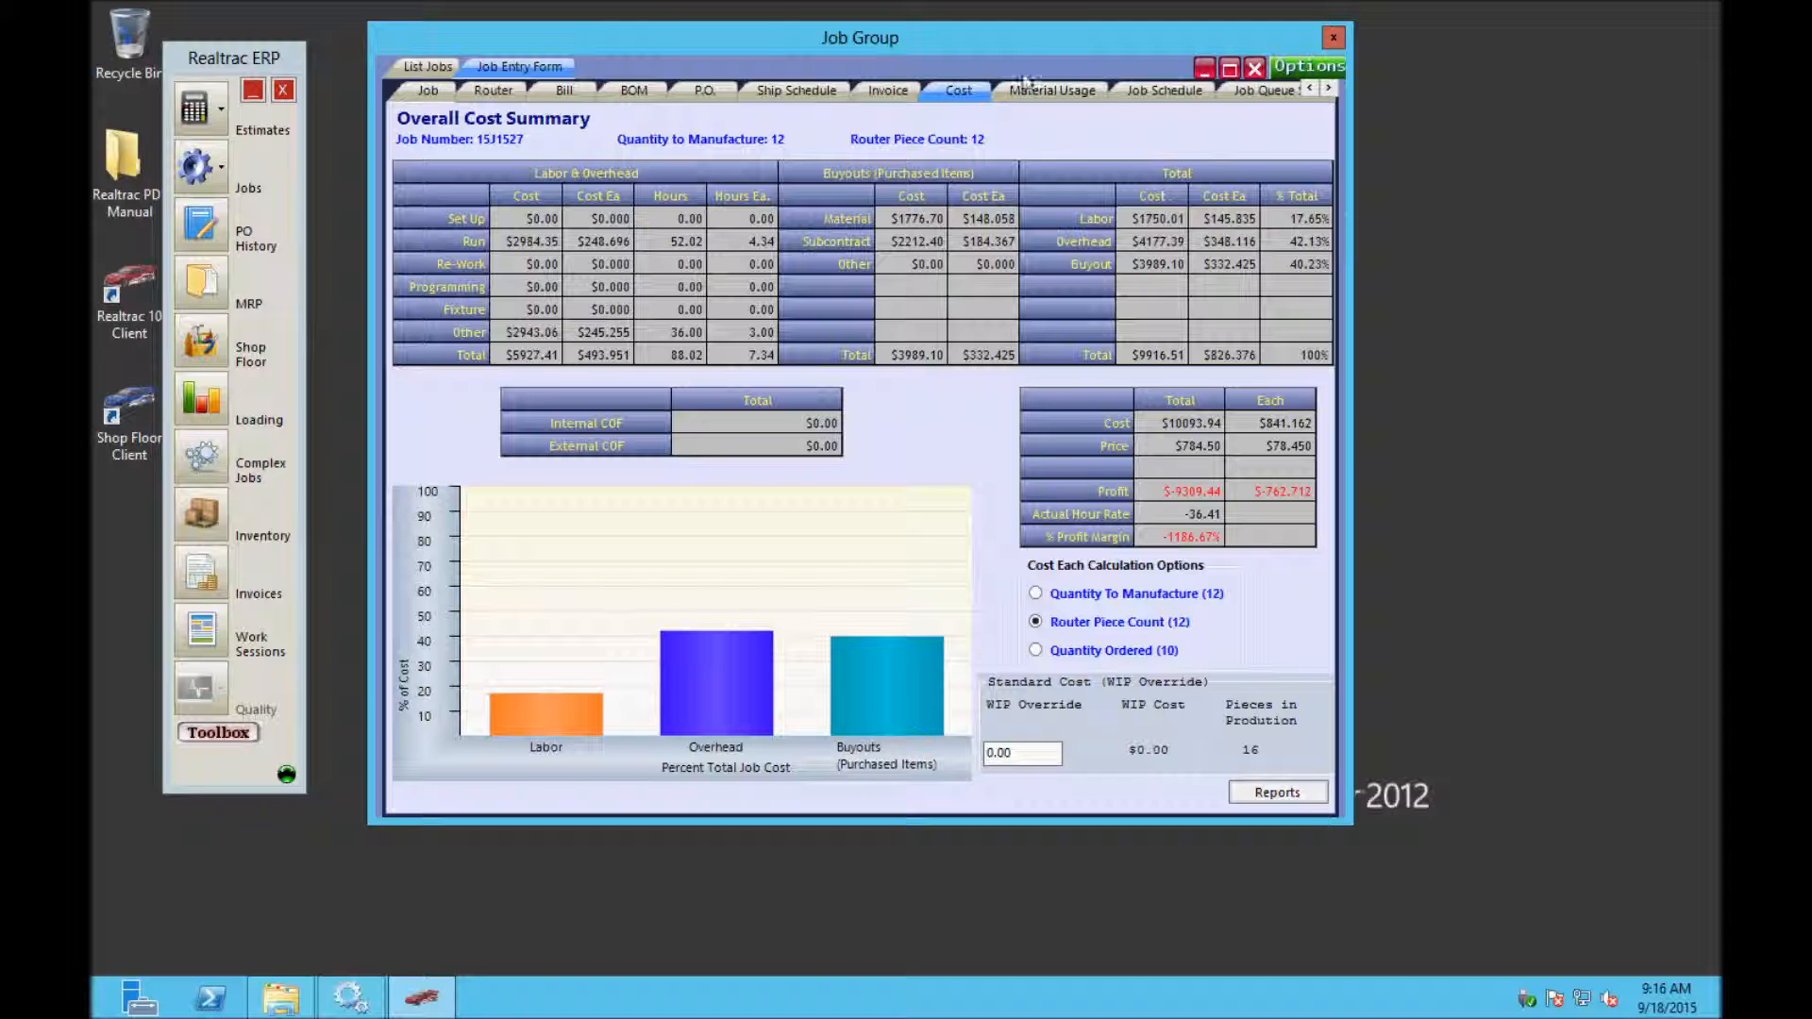
{"action": "left_click", "coordinate": [425, 91]}
{"action": "left_click_drag", "start_coordinate": [569, 504], "coordinate": [360, 478]}
{"action": "left_click", "coordinate": [574, 92]}
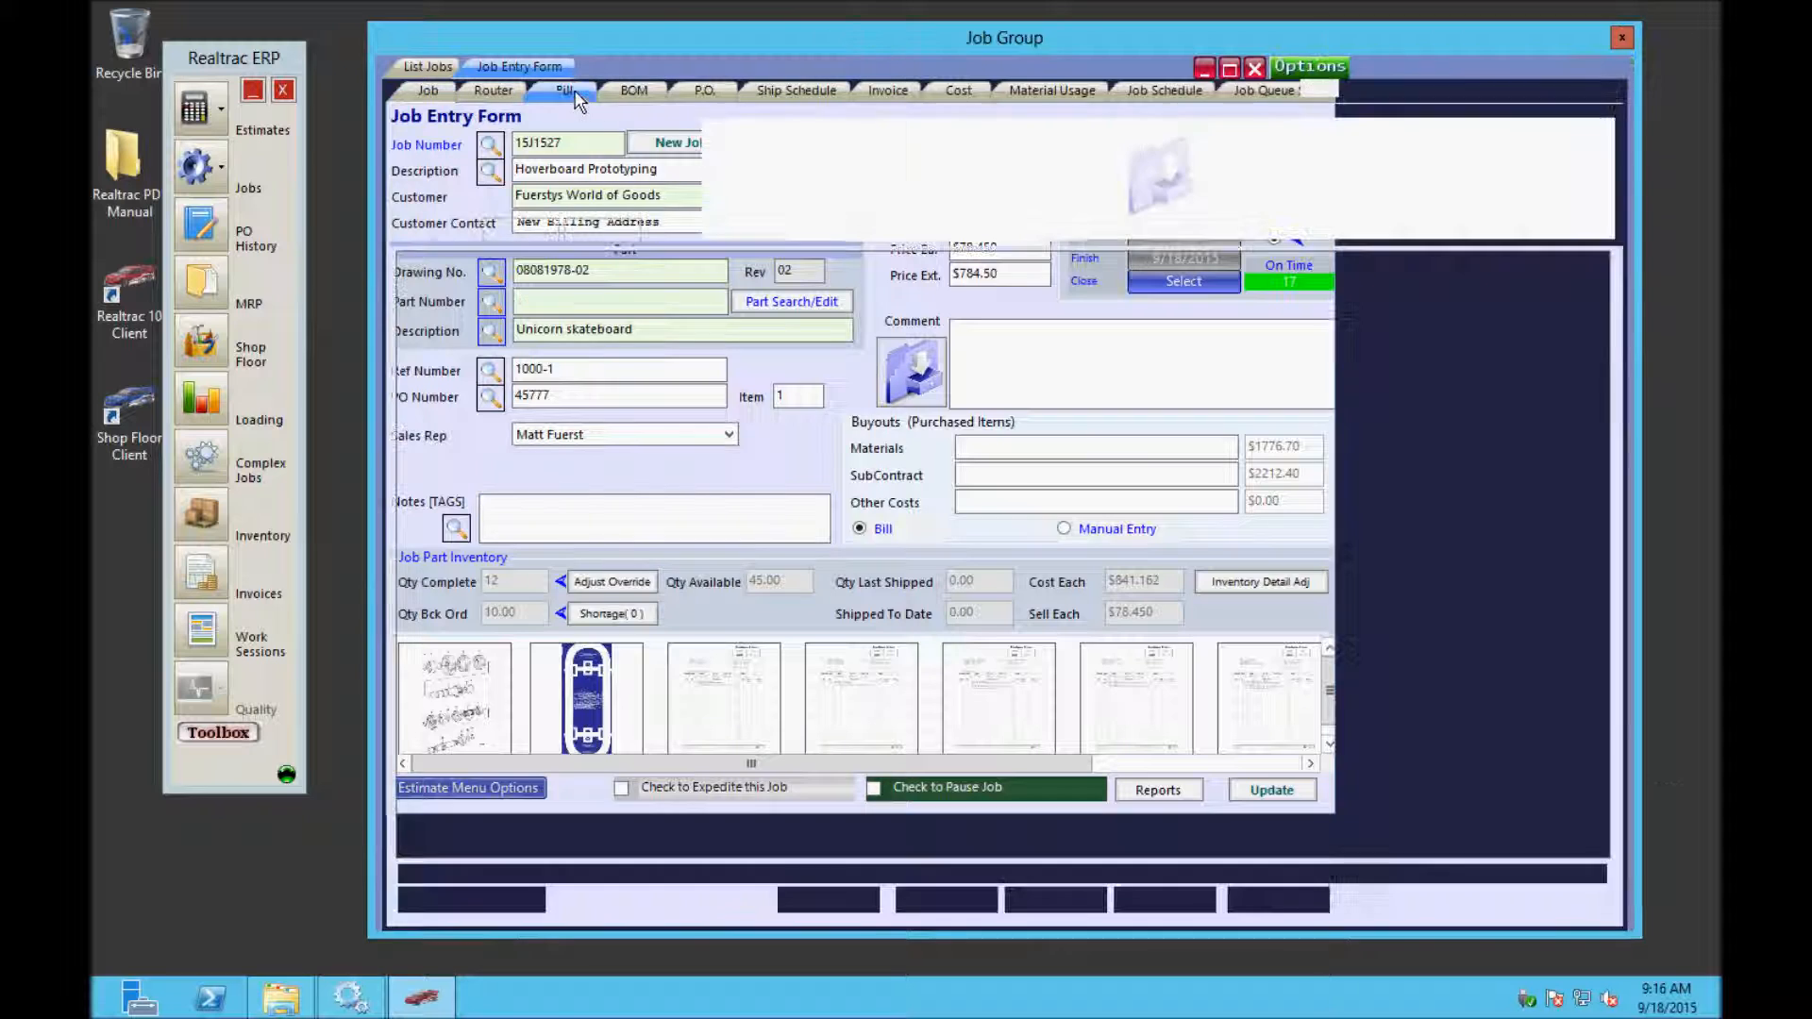
{"action": "left_click", "coordinate": [859, 903]}
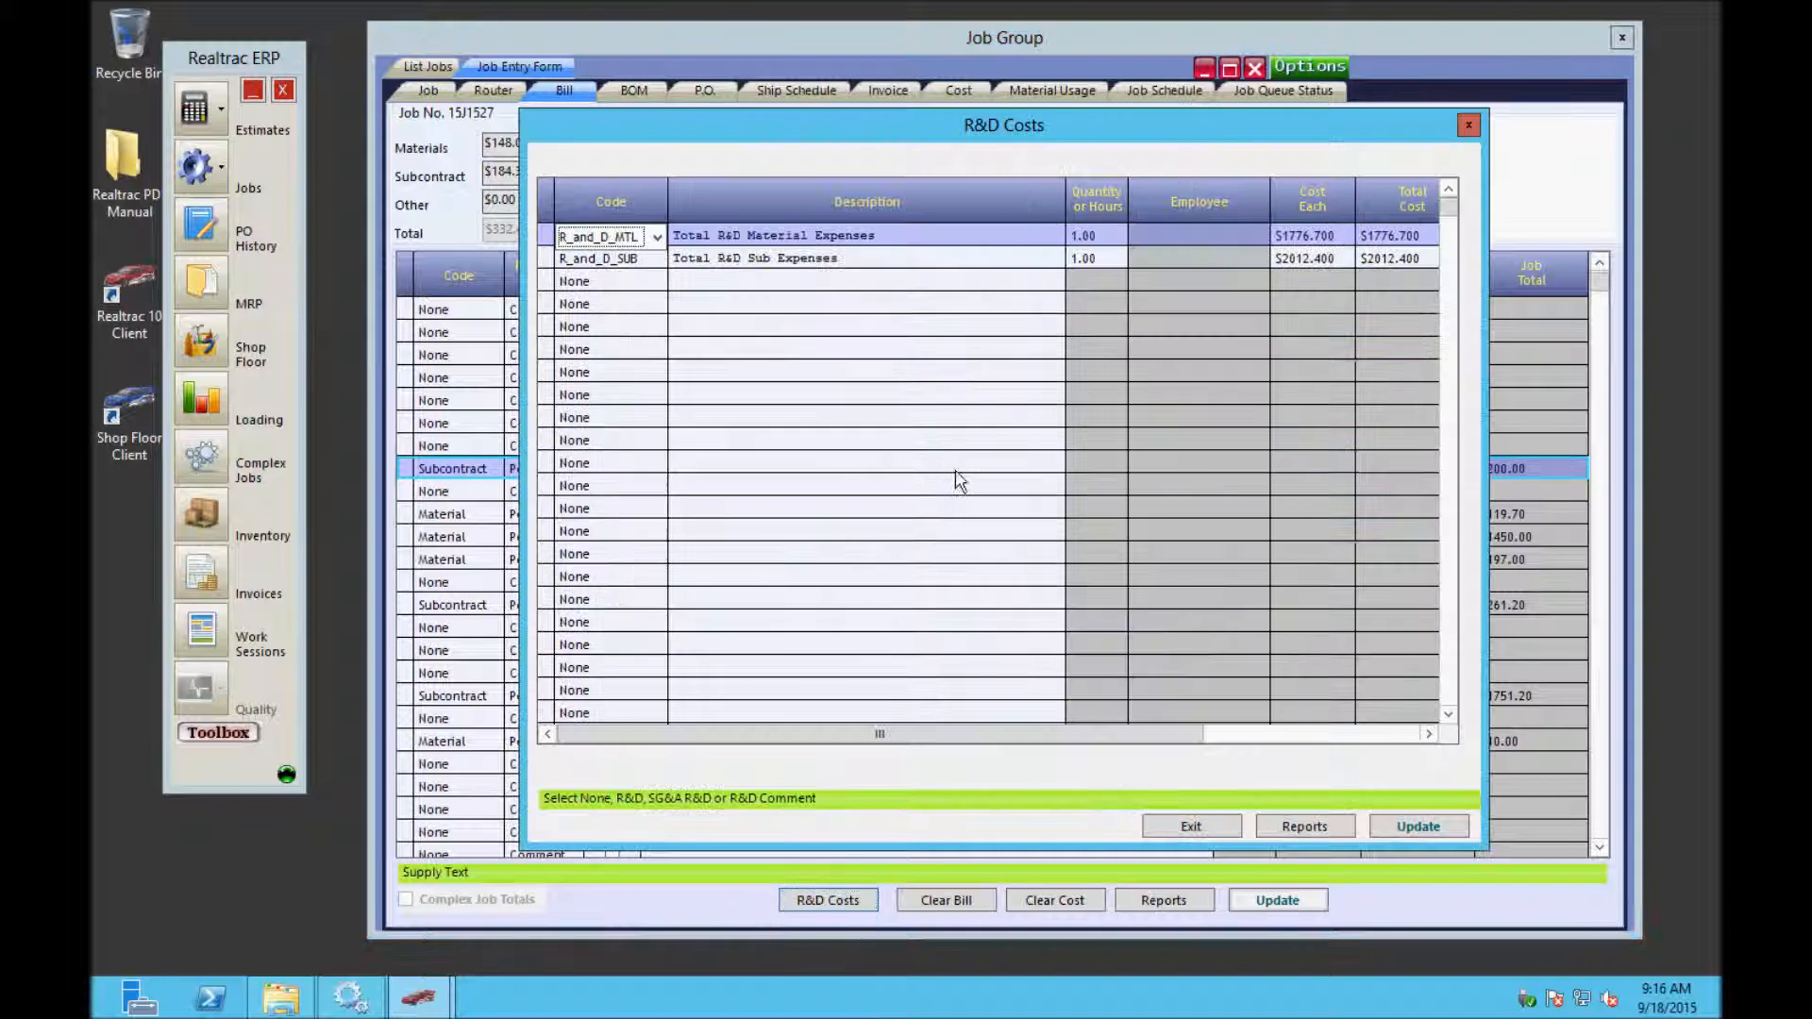
{"action": "left_click", "coordinate": [1469, 125]}
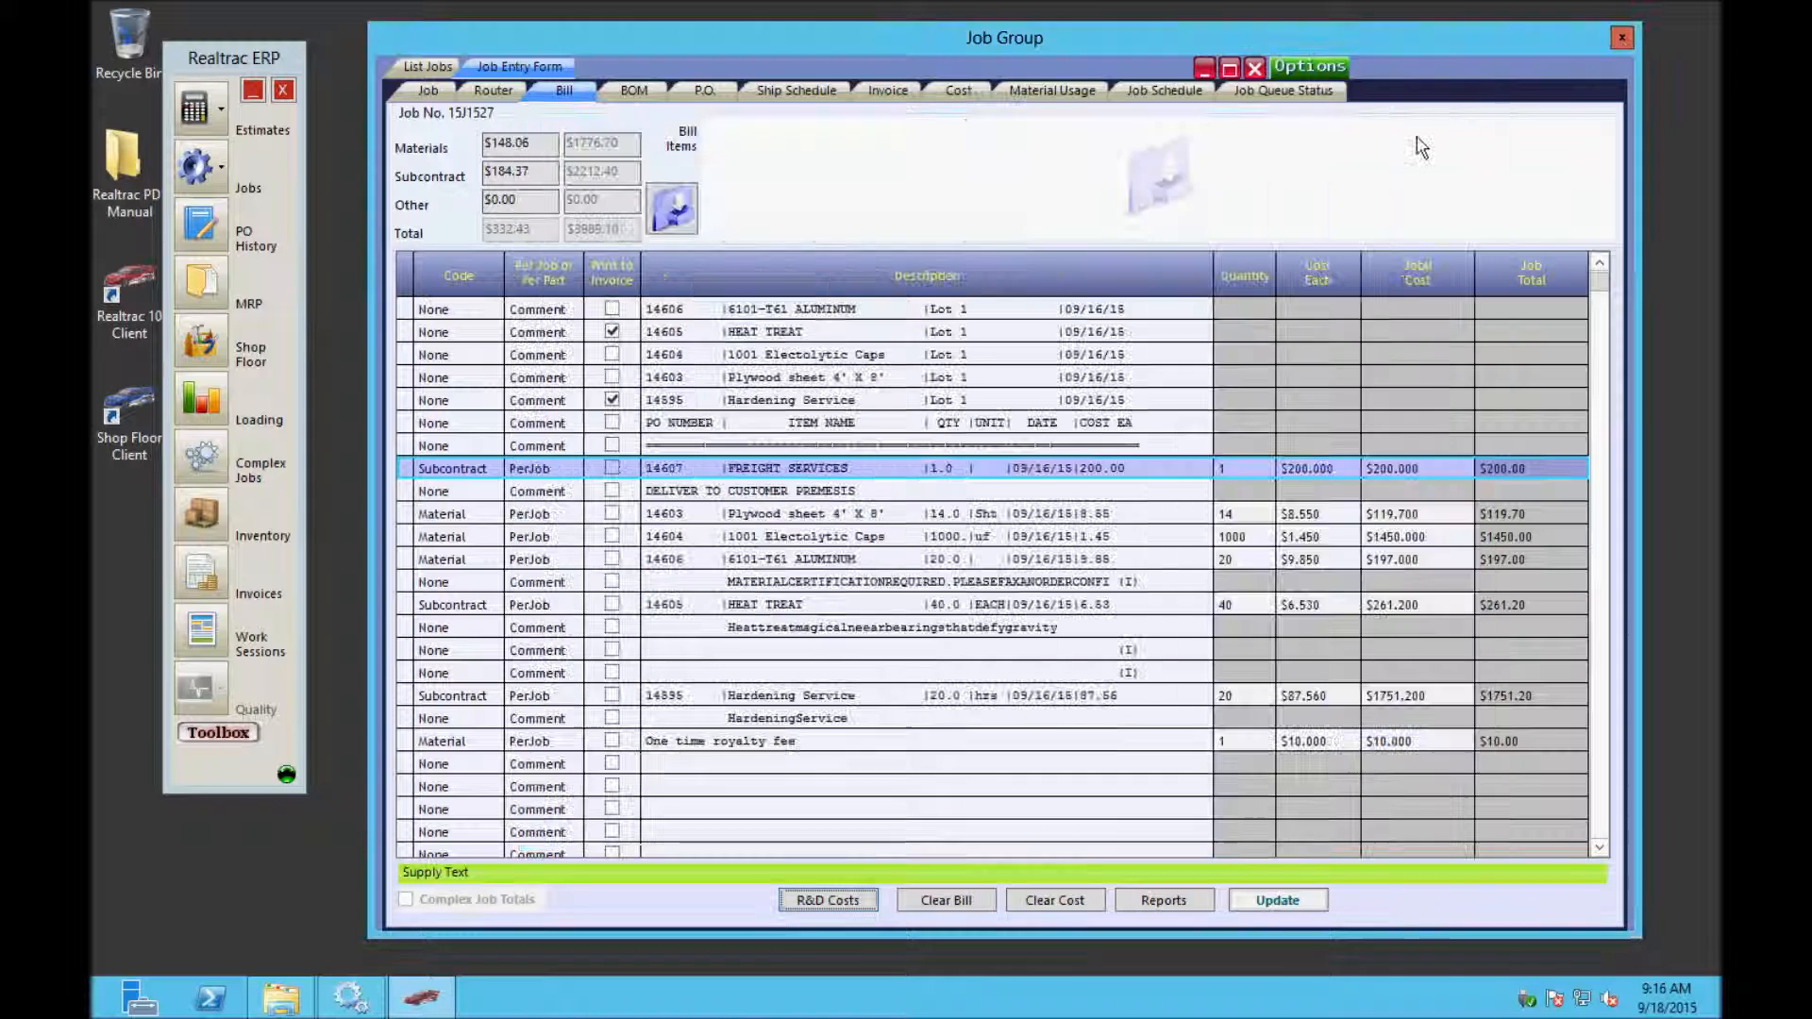
- Examine the estimated and actual hours of the Saw, Deburr and Test operations in the job's router
{"action": "left_click", "coordinate": [492, 90]}
{"action": "left_click", "coordinate": [1234, 316]}
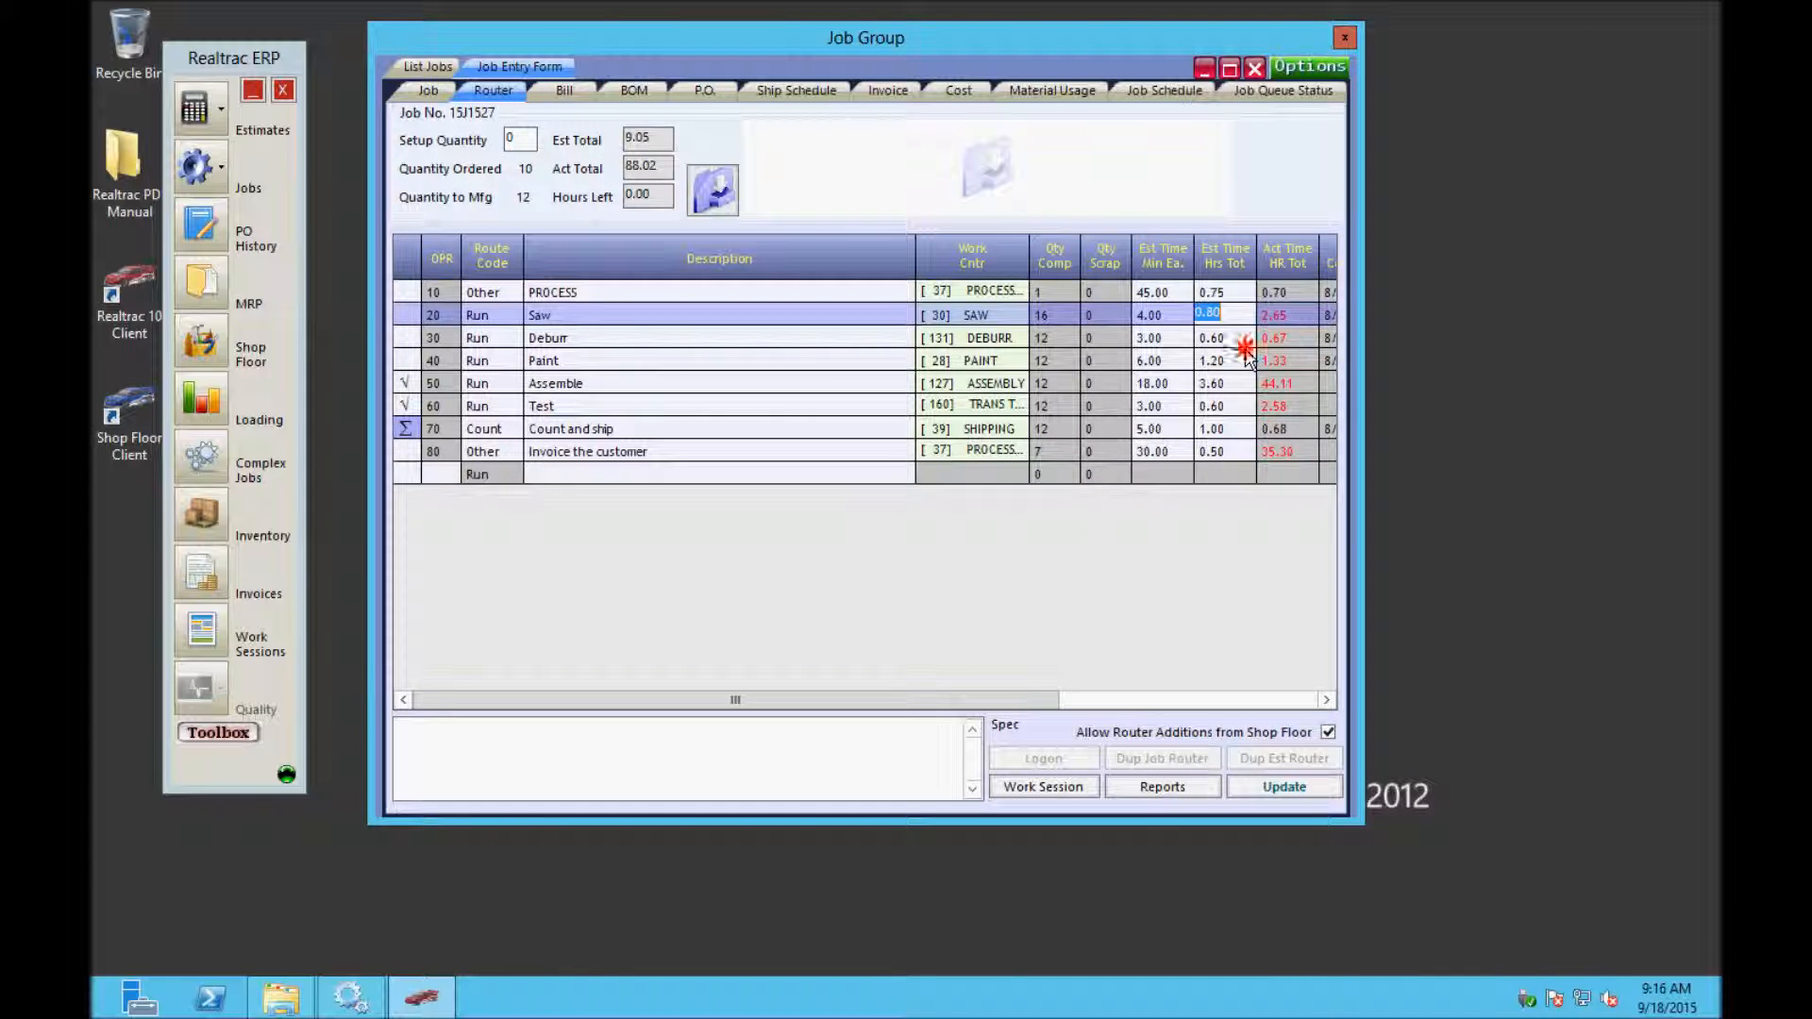
{"action": "left_click", "coordinate": [1240, 344]}
{"action": "left_click", "coordinate": [1234, 404]}
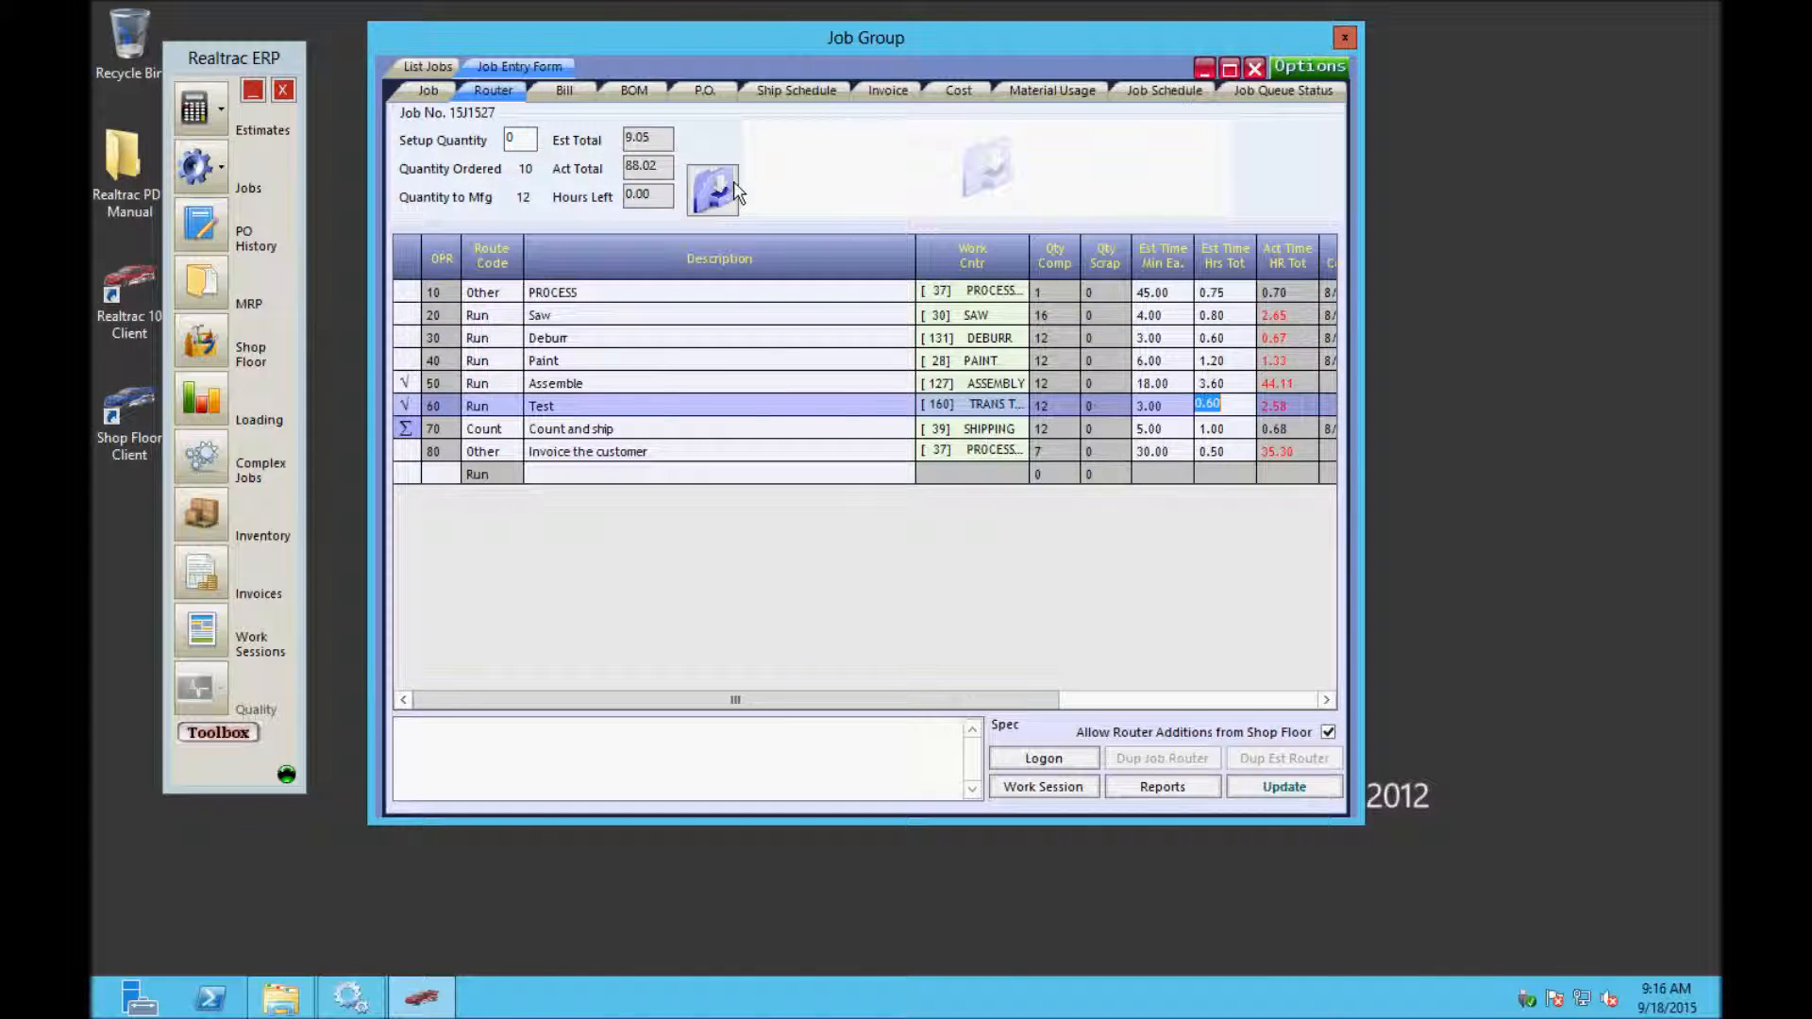
- Close the job window and open the R&D Job Listing in an enlarged window
{"action": "left_click", "coordinate": [415, 69]}
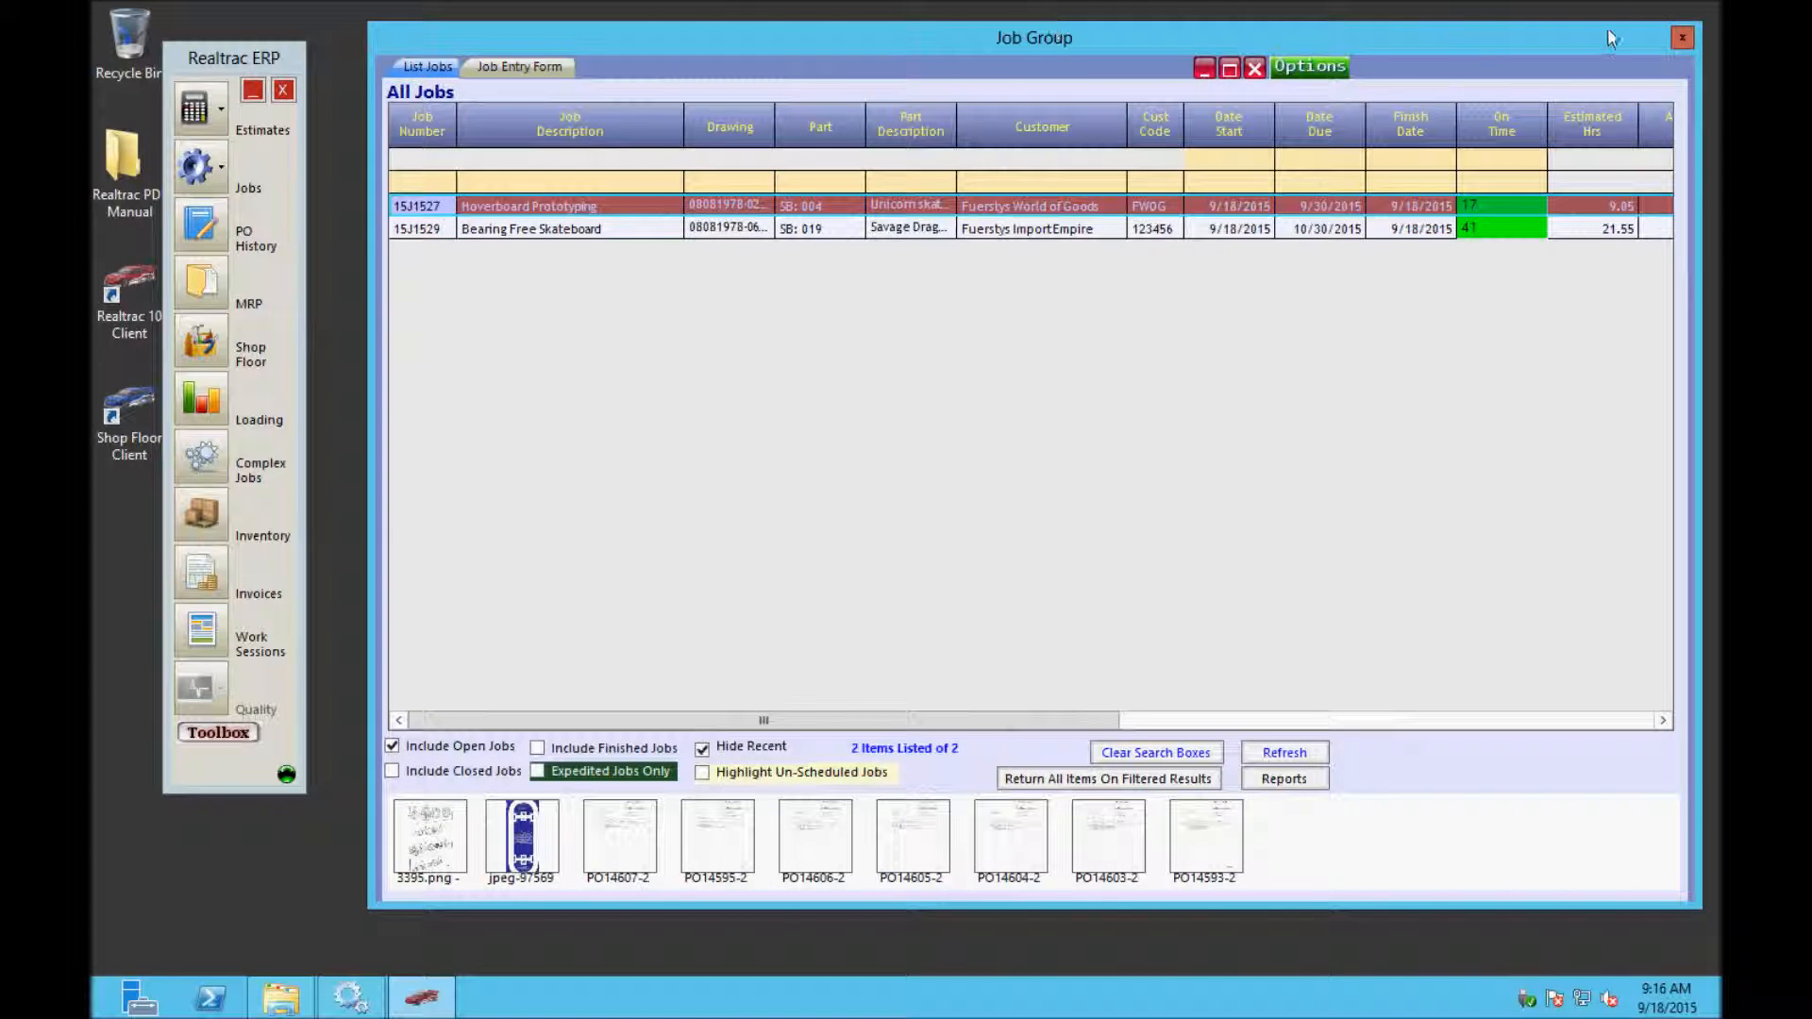
{"action": "left_click", "coordinate": [1686, 40]}
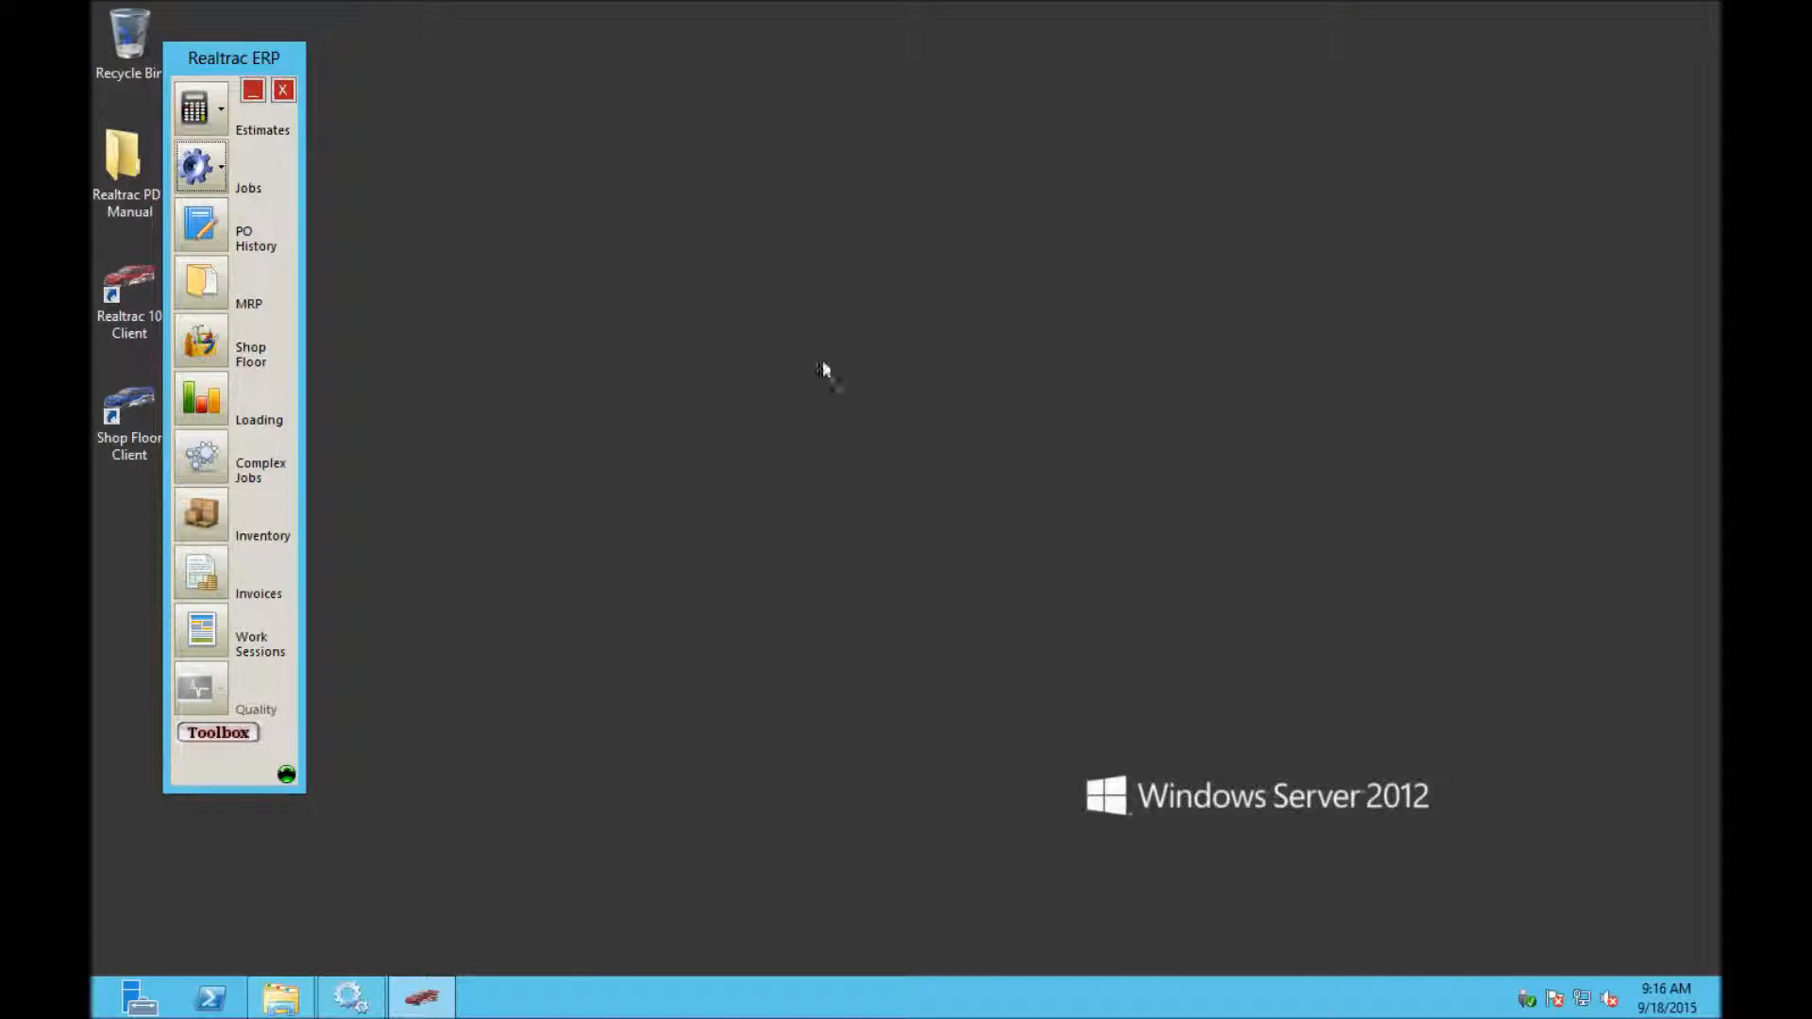
{"action": "left_click", "coordinate": [214, 735]}
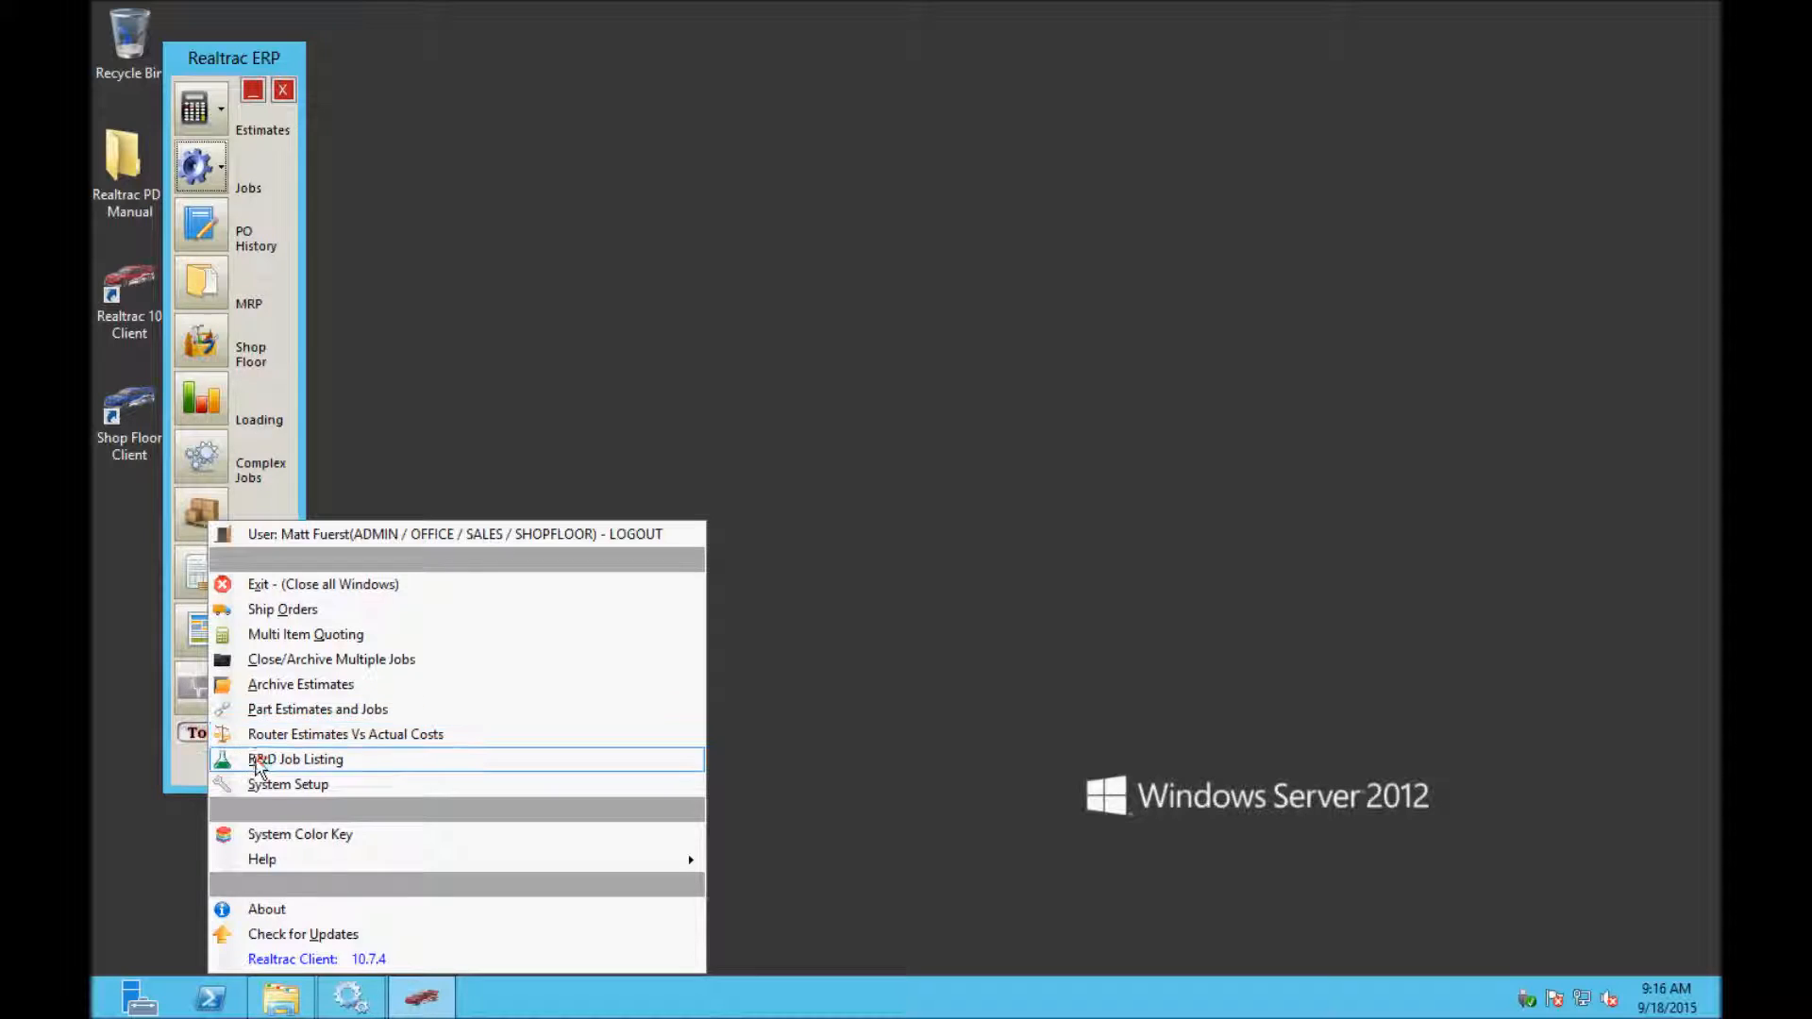
{"action": "left_click", "coordinate": [256, 764]}
{"action": "left_click_drag", "start_coordinate": [610, 68], "coordinate": [795, 61]}
{"action": "left_click_drag", "start_coordinate": [1313, 843], "coordinate": [1707, 962]}
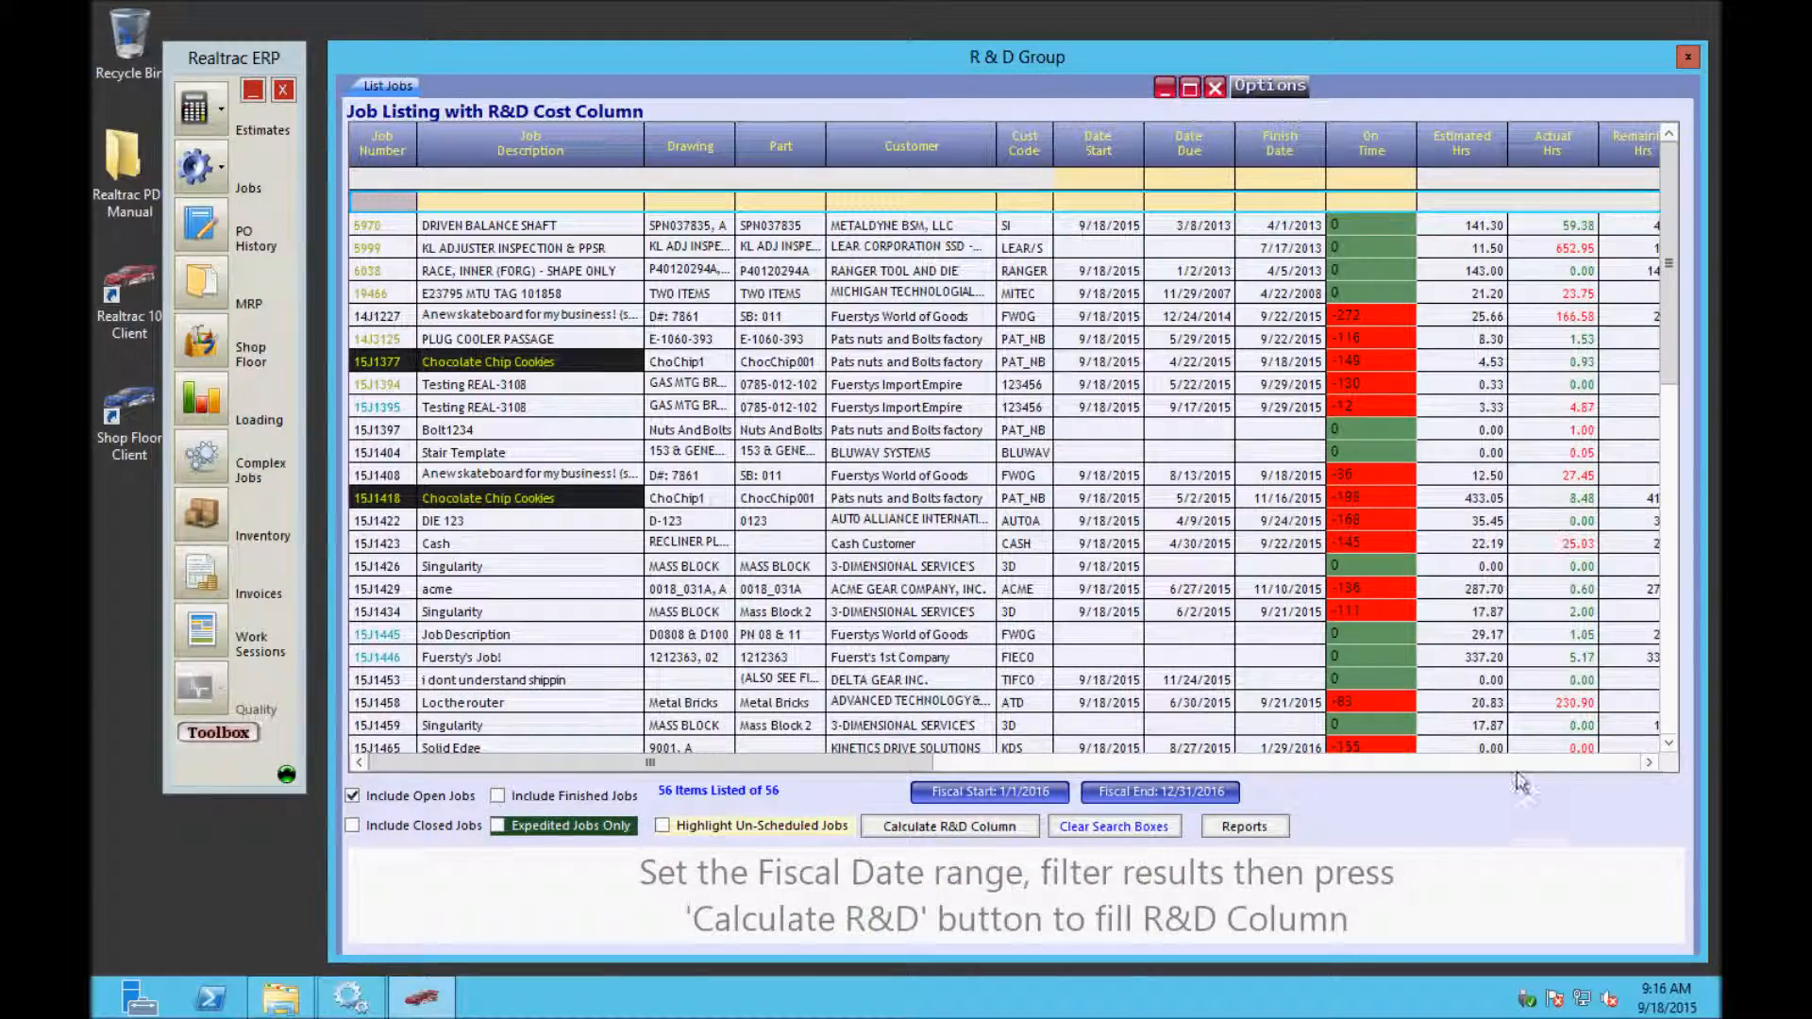
- Filter the R&D job listing by the notes tag rd15 and include closed jobs
{"action": "left_click", "coordinate": [1520, 762]}
{"action": "left_click", "coordinate": [1520, 763]}
{"action": "left_click_drag", "start_coordinate": [1520, 765], "coordinate": [779, 752]}
{"action": "left_click_drag", "start_coordinate": [782, 752], "coordinate": [1566, 762]}
{"action": "left_click", "coordinate": [1486, 200]}
{"action": "type", "text": "rd15"}
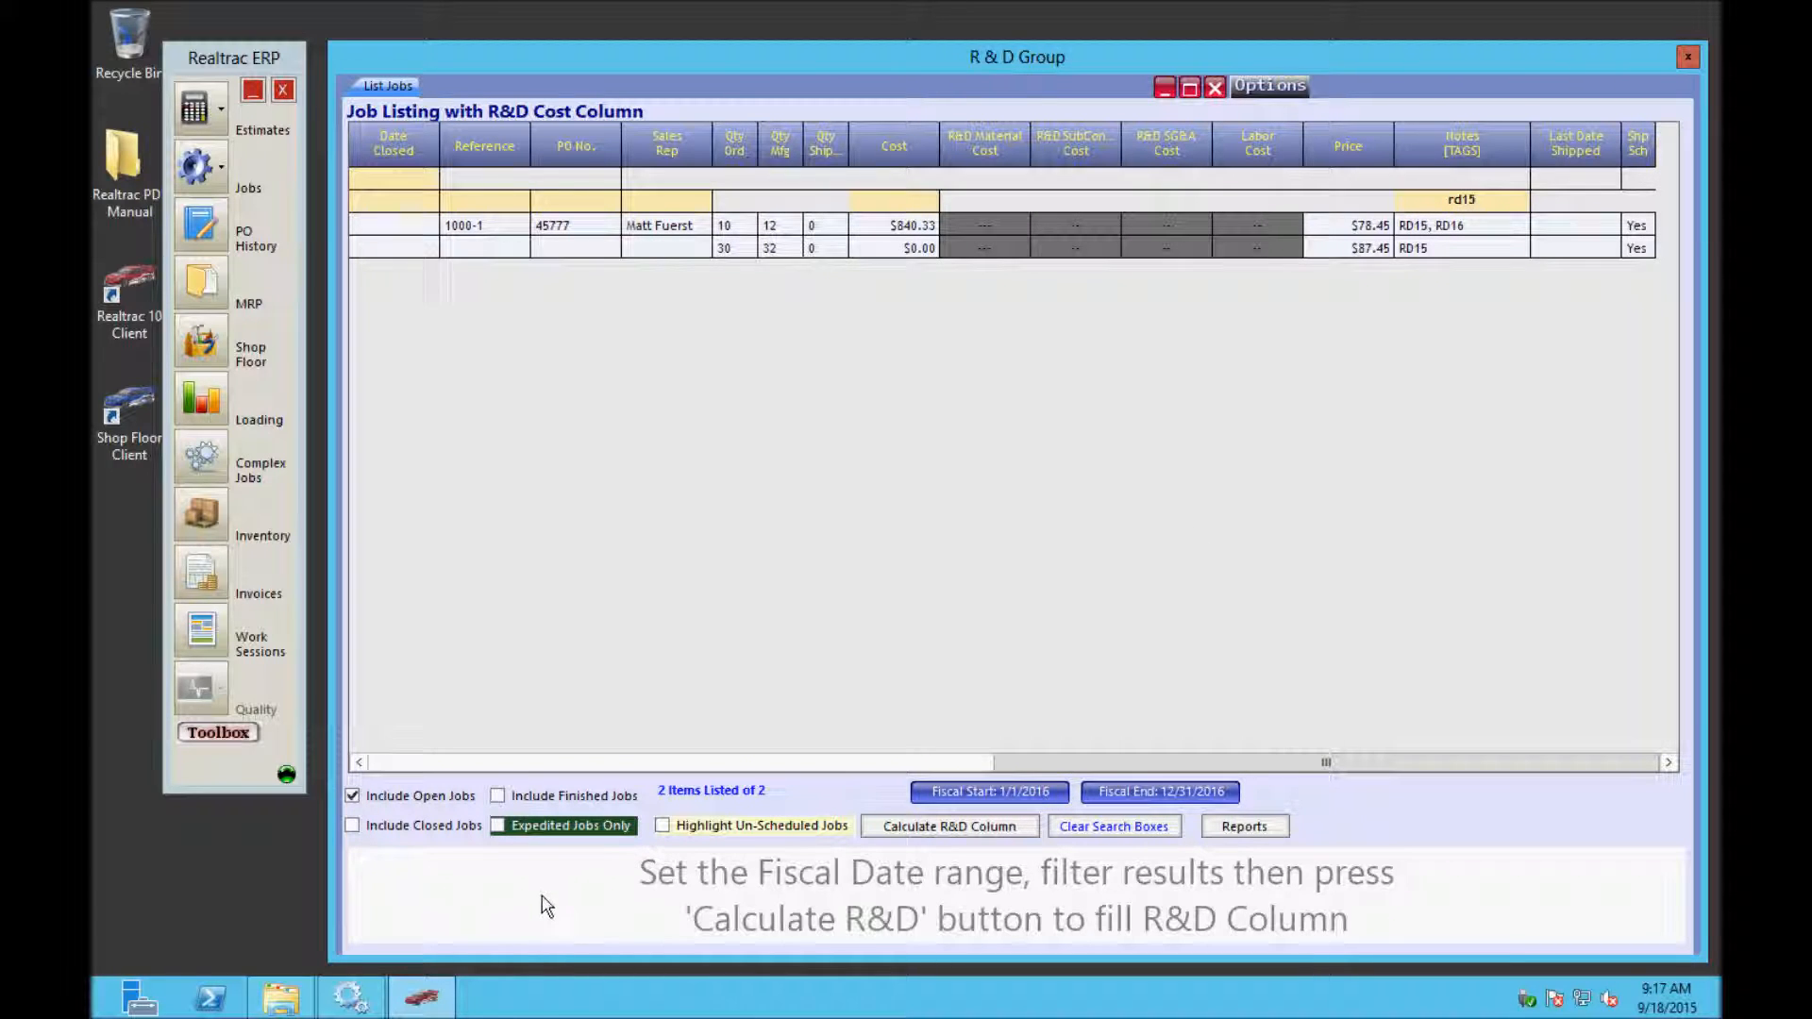
{"action": "left_click", "coordinate": [515, 766]}
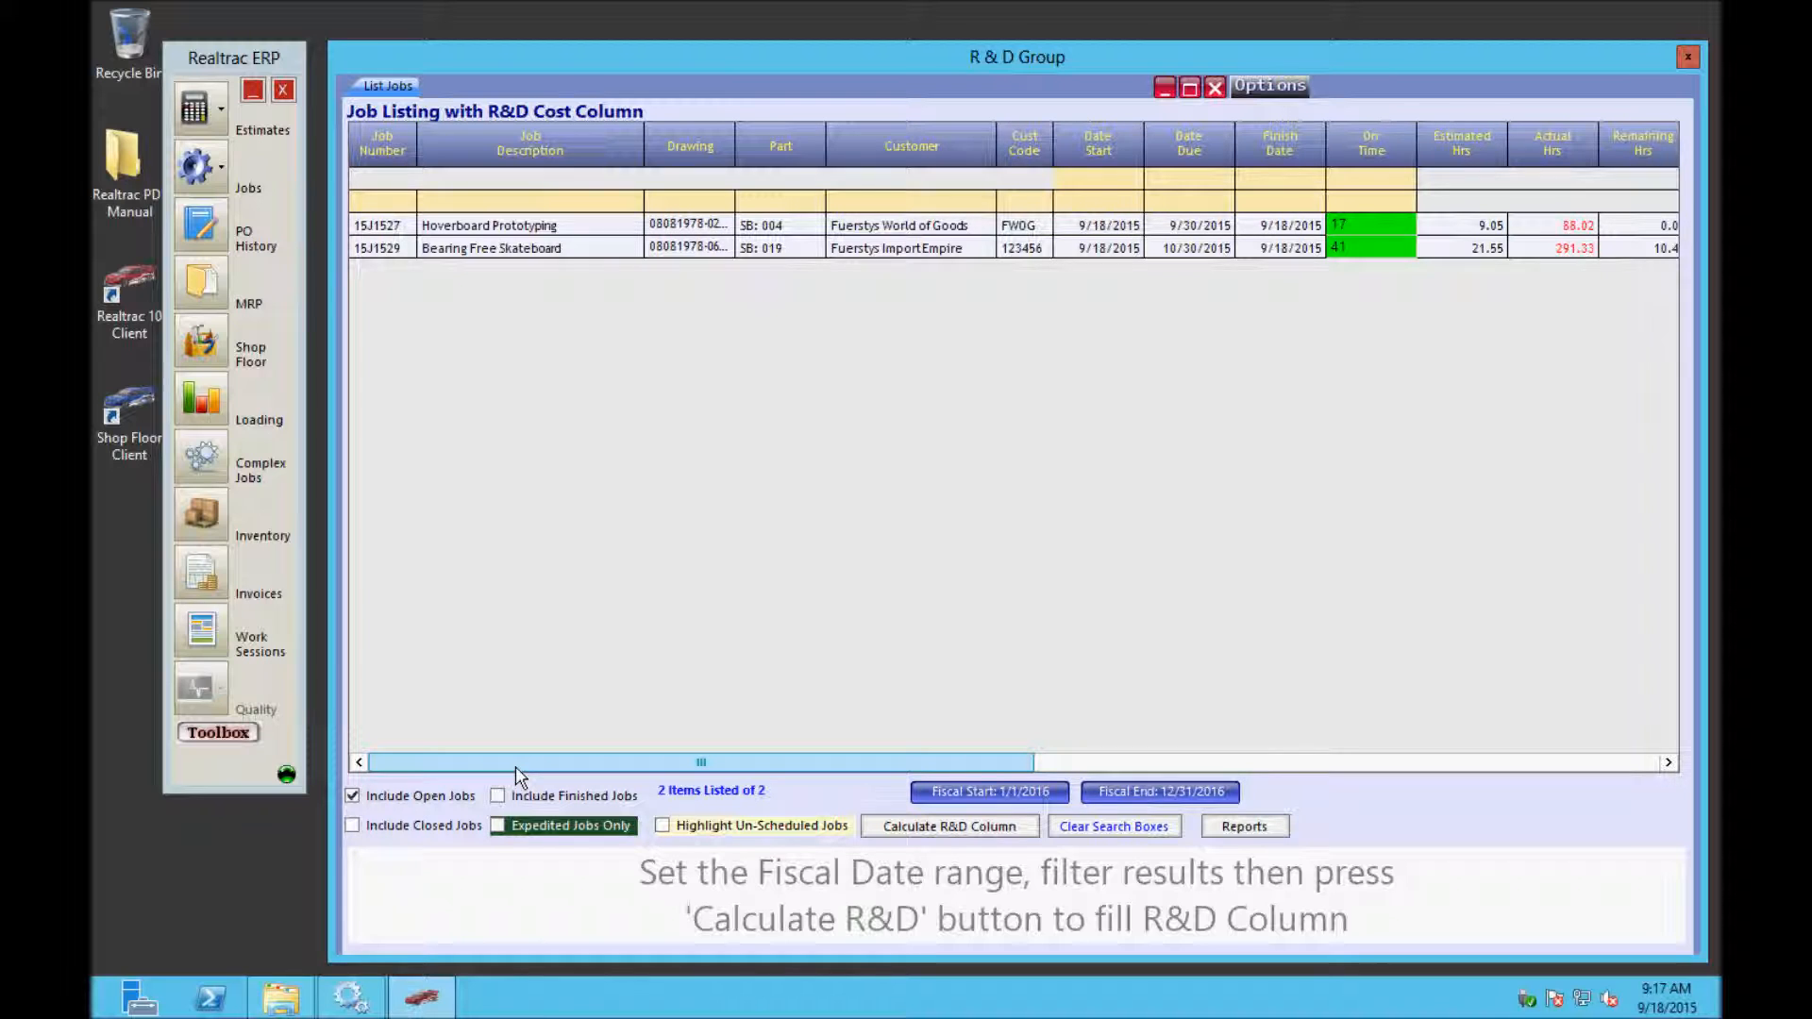
{"action": "left_click", "coordinate": [348, 826]}
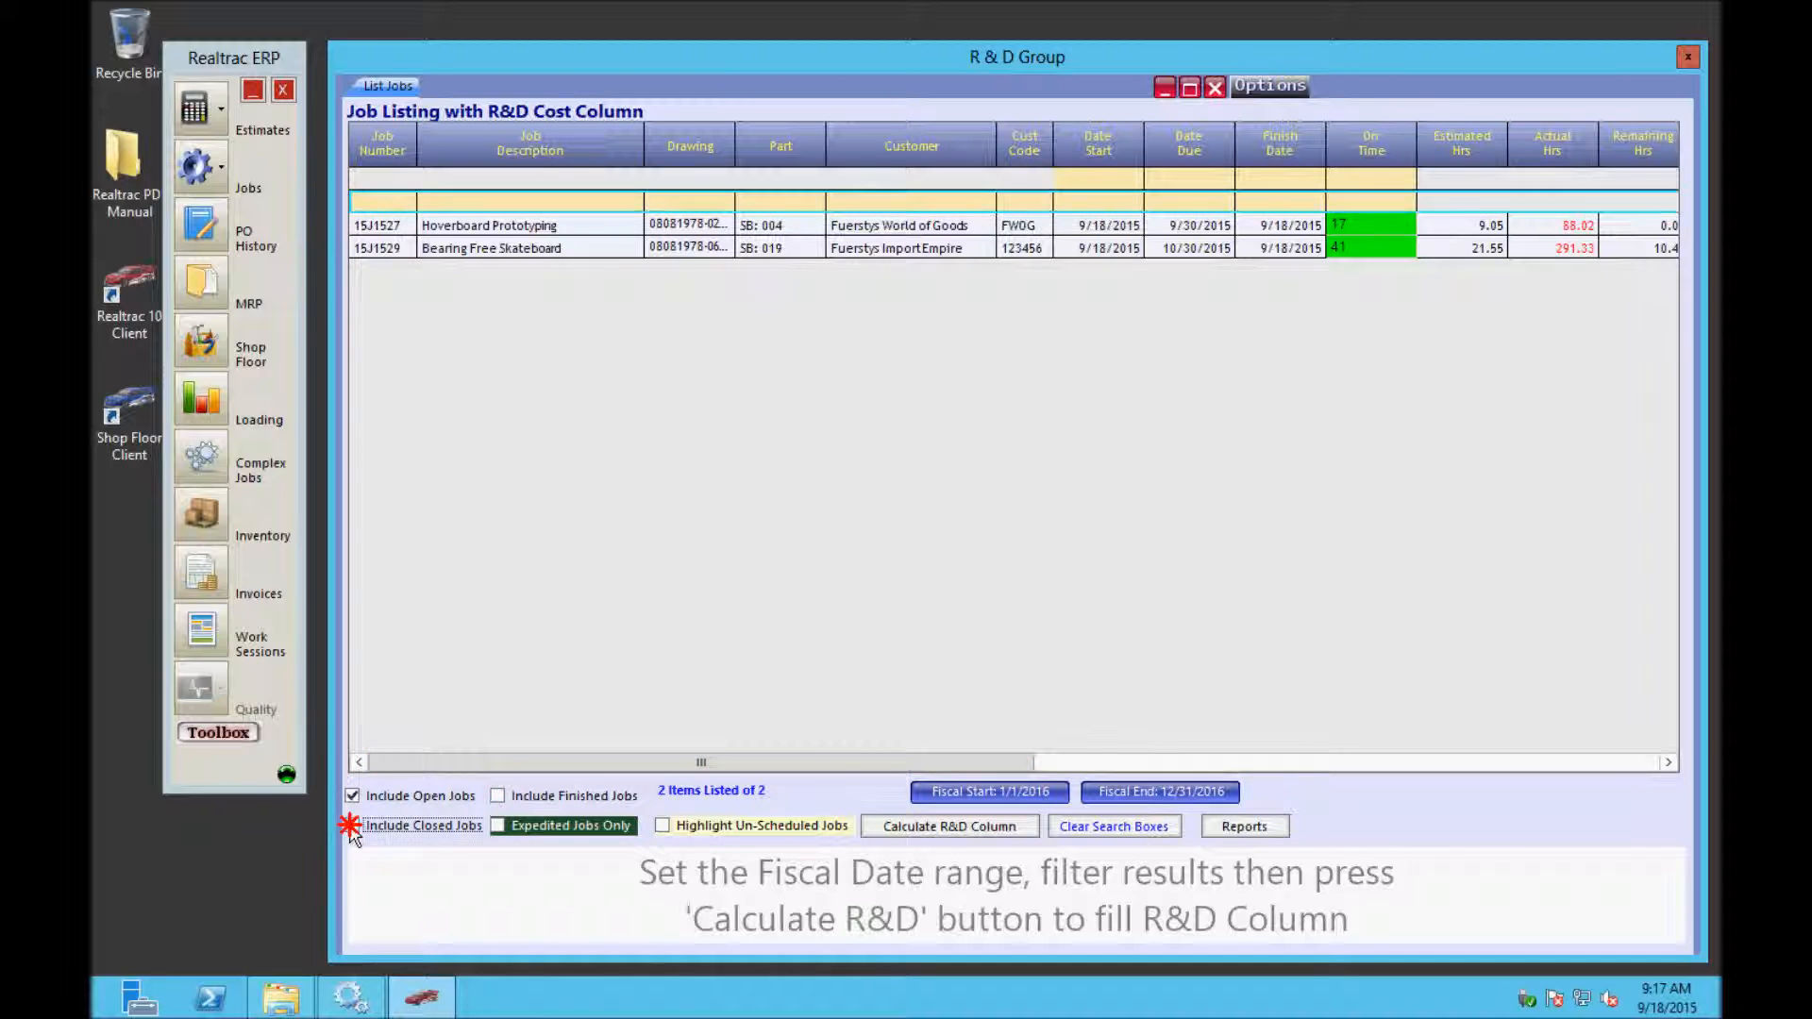
- Set the fiscal start date of the R&D listing to 1/1/2015
{"action": "left_click", "coordinate": [1045, 789]}
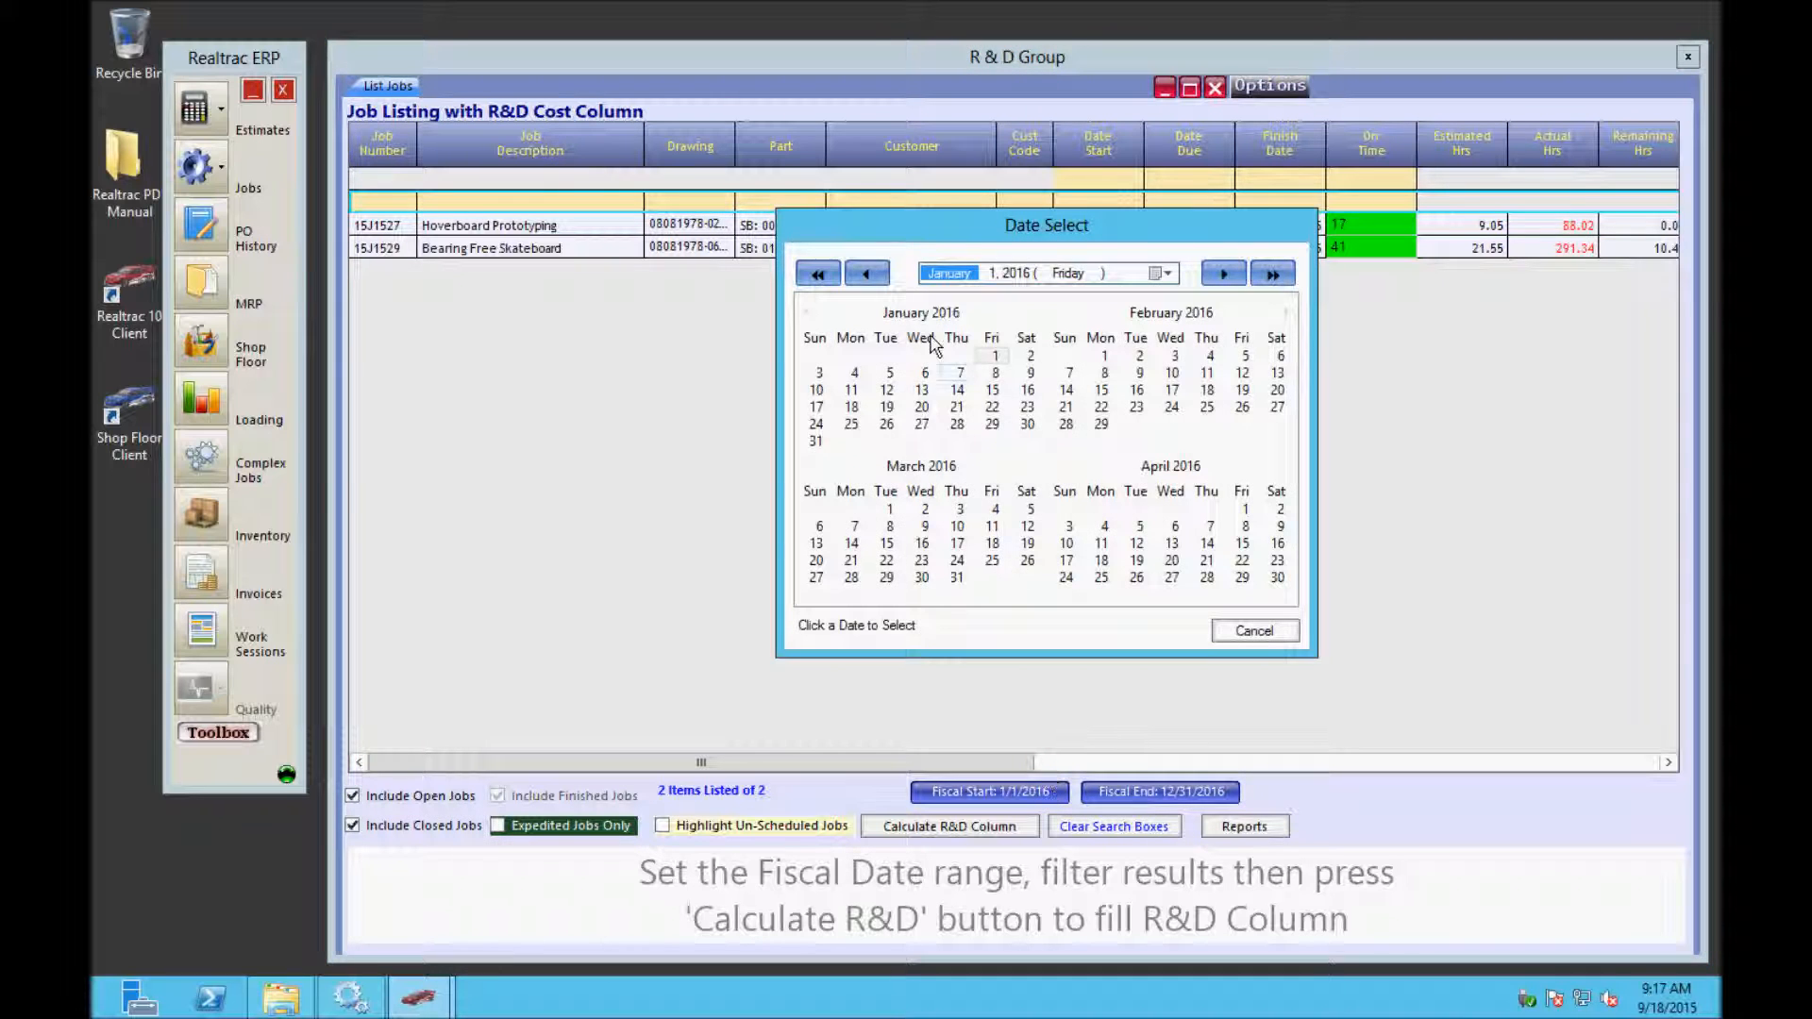
{"action": "left_click", "coordinate": [877, 275]}
{"action": "left_click", "coordinate": [877, 275]}
{"action": "left_click", "coordinate": [876, 275]}
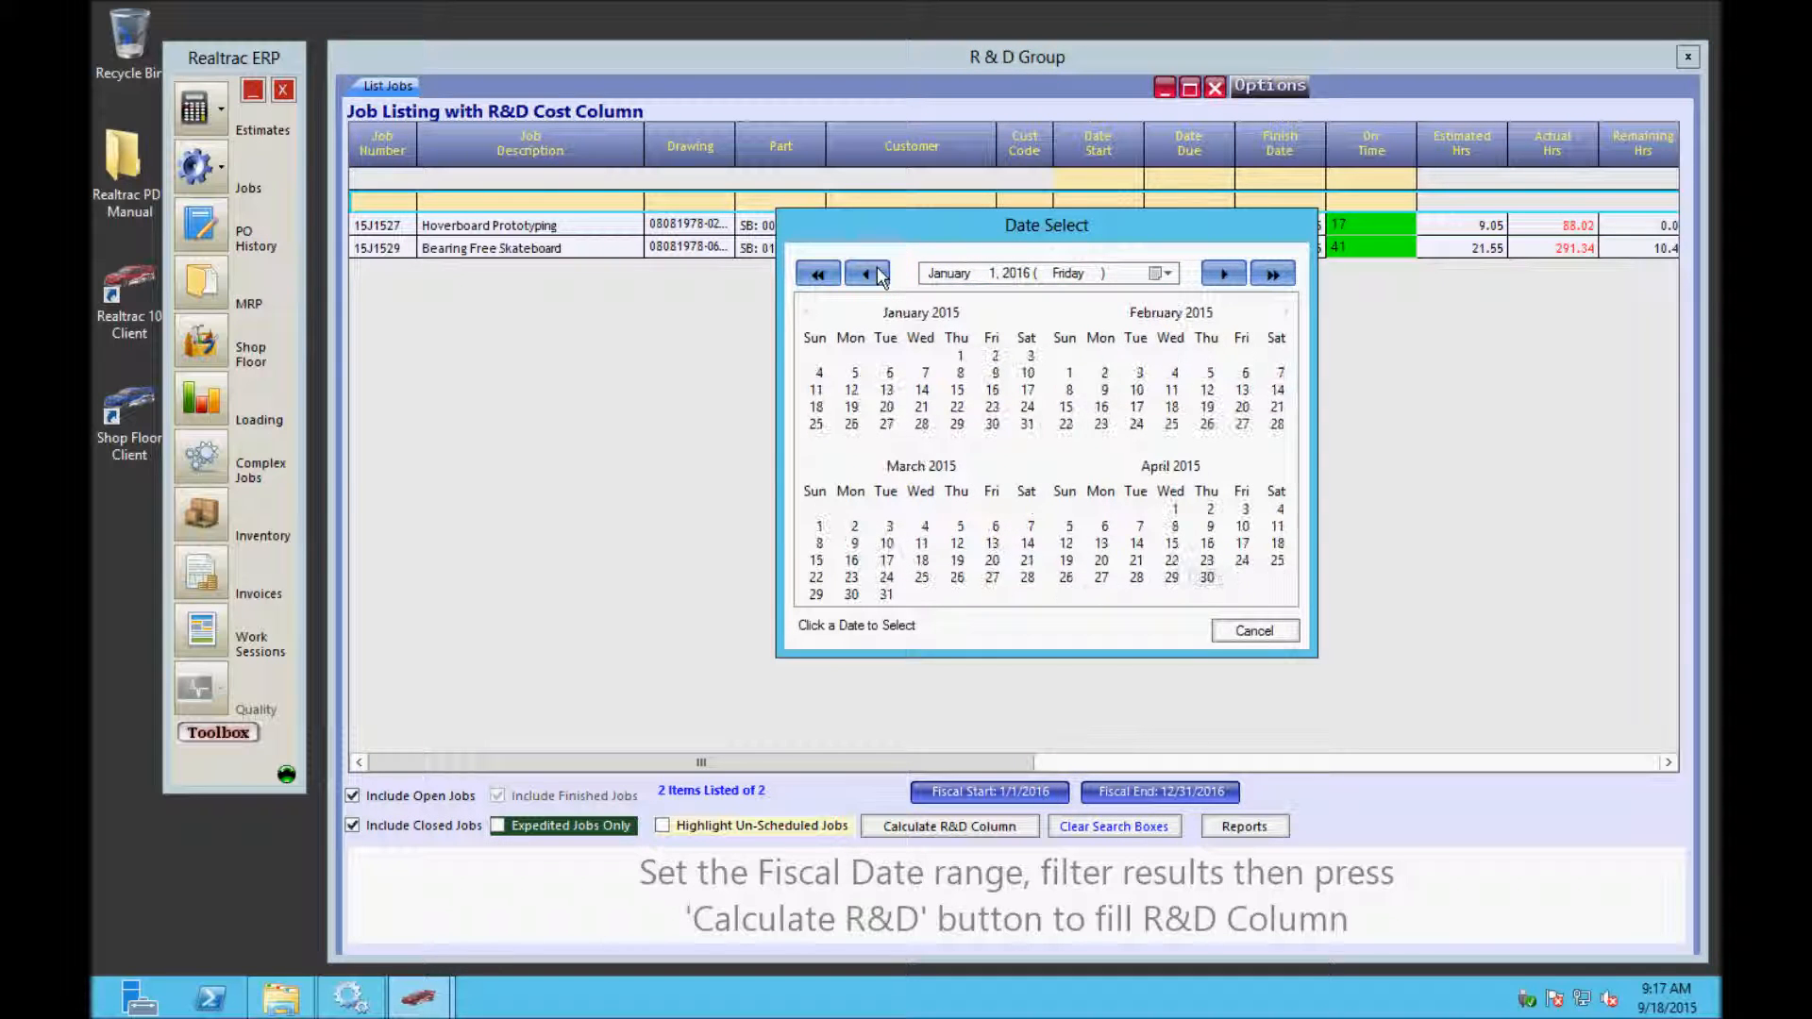
{"action": "left_click", "coordinate": [960, 359]}
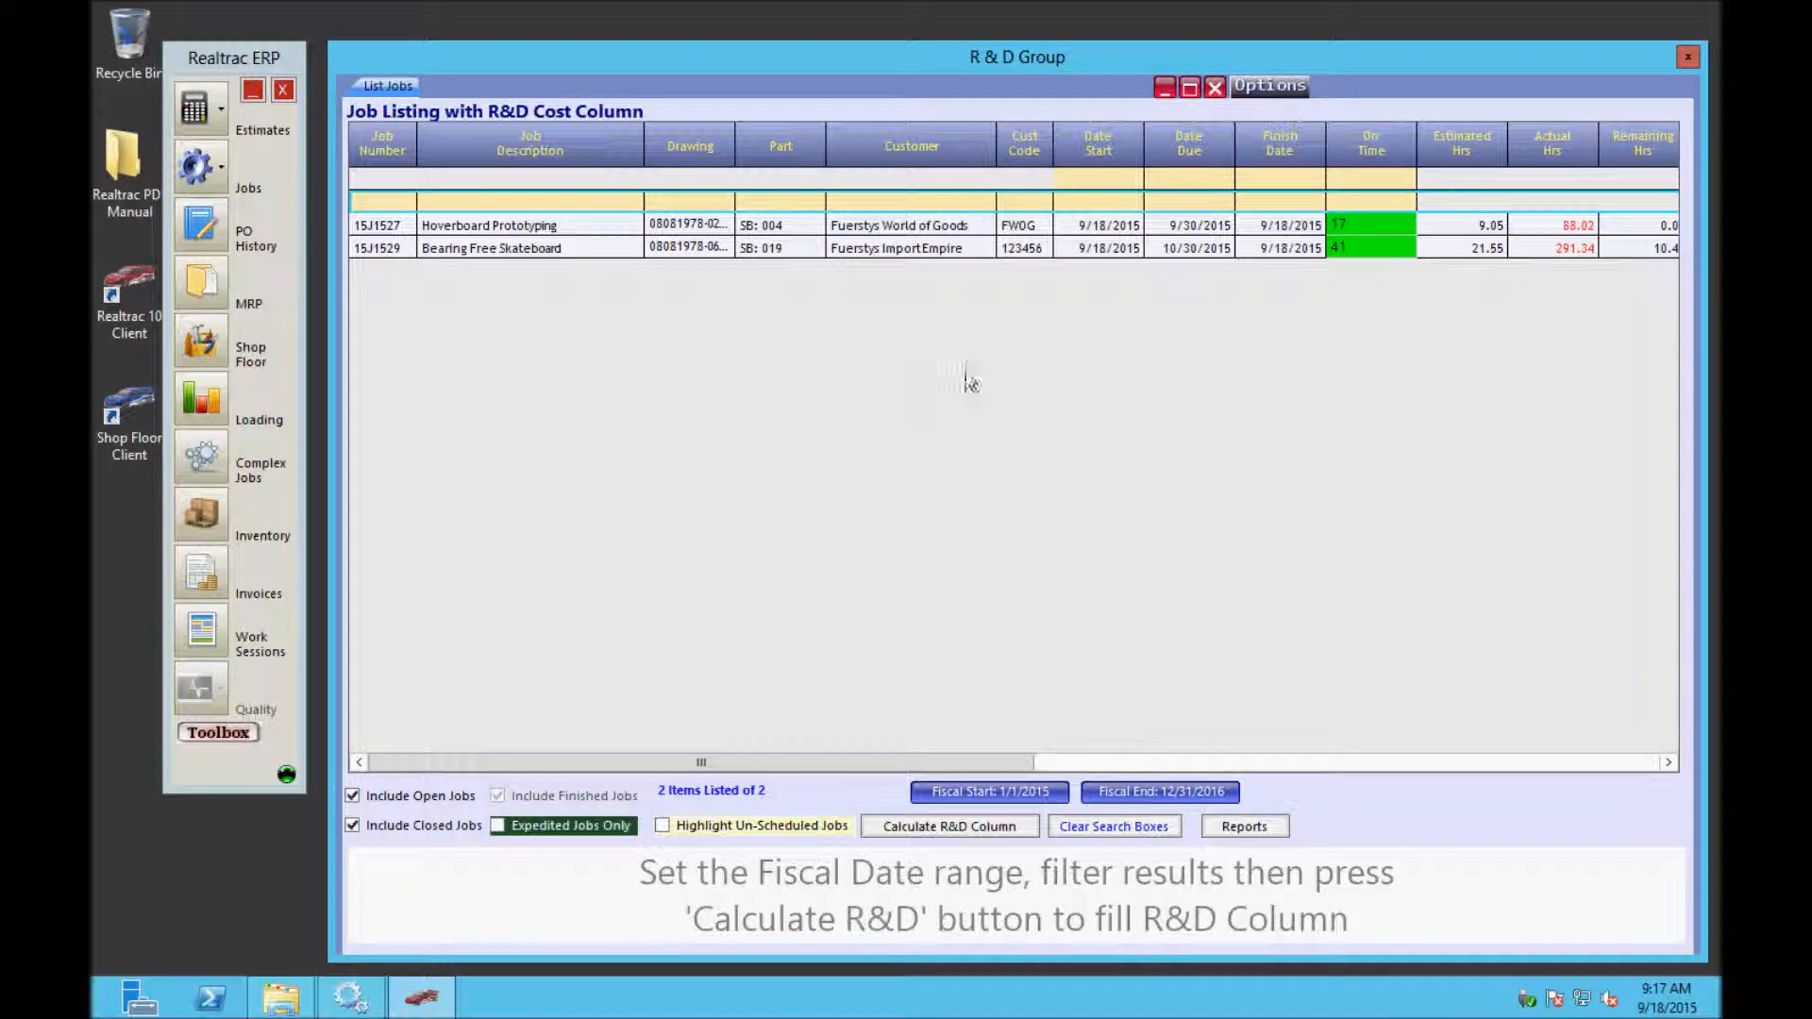
- Set the fiscal end date of the R&D listing to 12/31/2015
{"action": "left_click", "coordinate": [1133, 796]}
{"action": "left_click", "coordinate": [872, 272]}
{"action": "left_click", "coordinate": [872, 273]}
{"action": "left_click", "coordinate": [872, 273]}
{"action": "left_click", "coordinate": [956, 423]}
- Calculate the R&D column for the filtered jobs and view the R&D cost figures of the first job
{"action": "left_click", "coordinate": [1016, 832]}
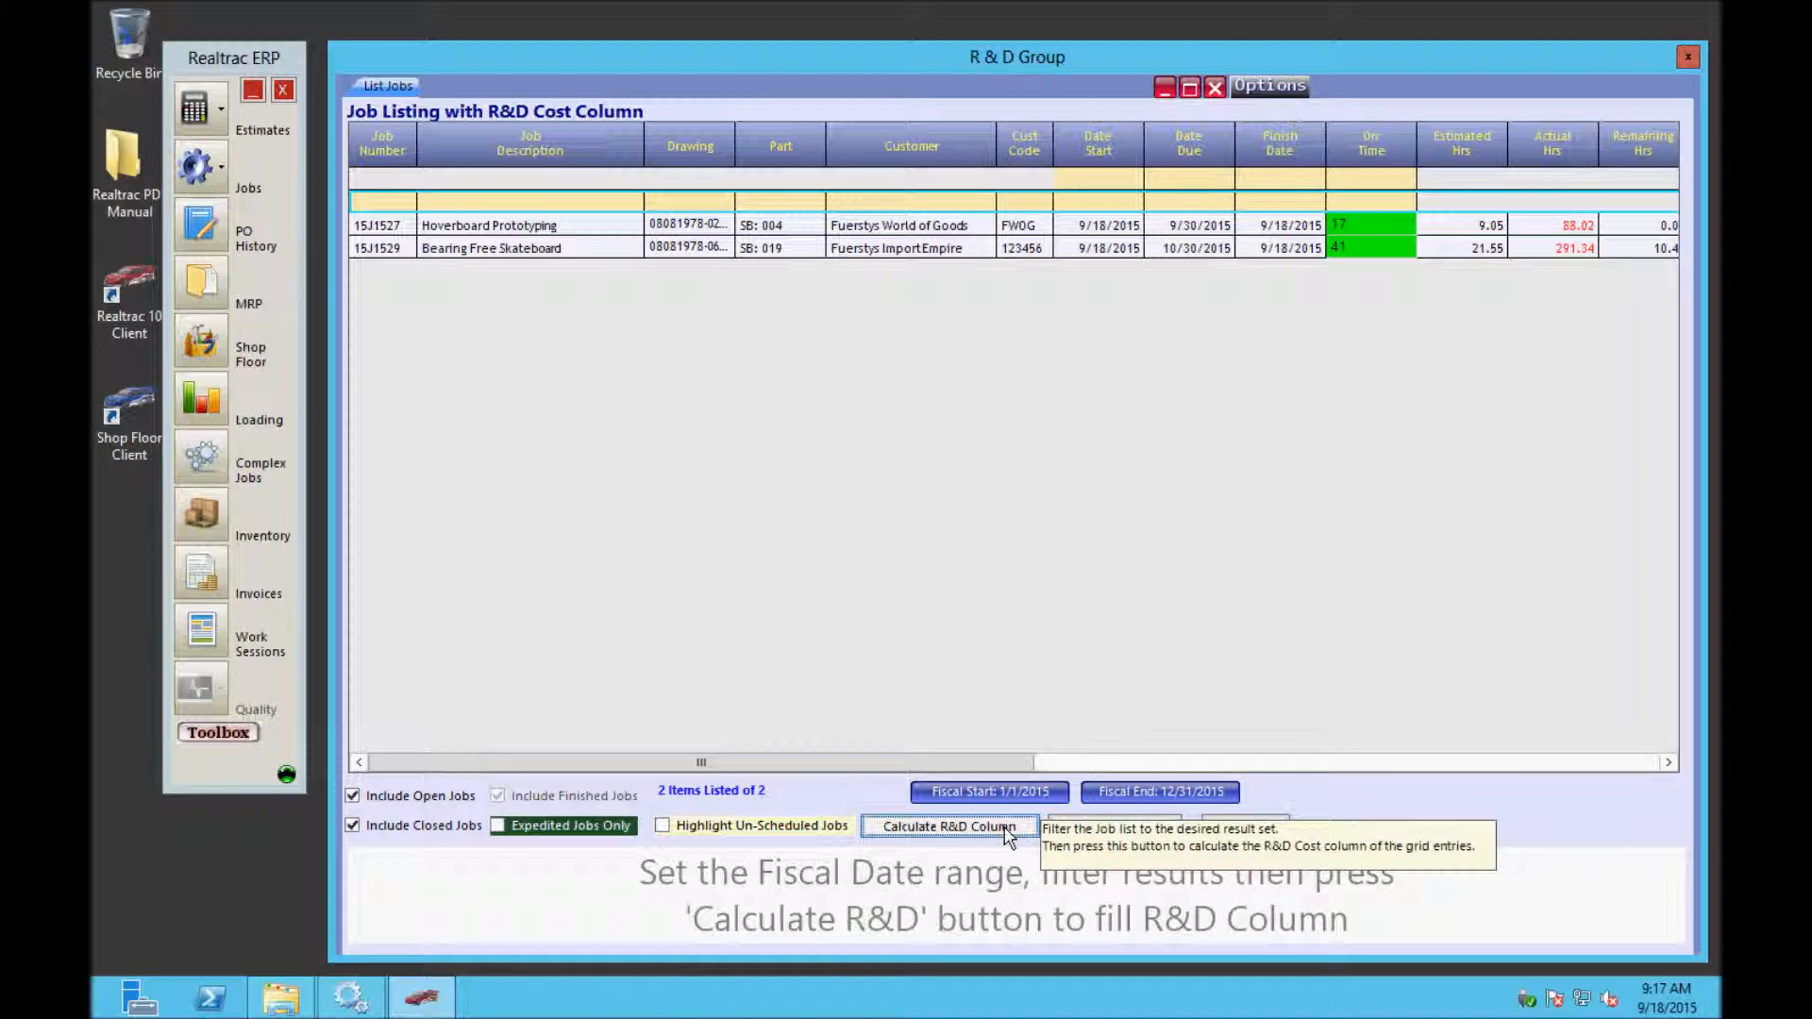
{"action": "left_click", "coordinate": [1097, 764]}
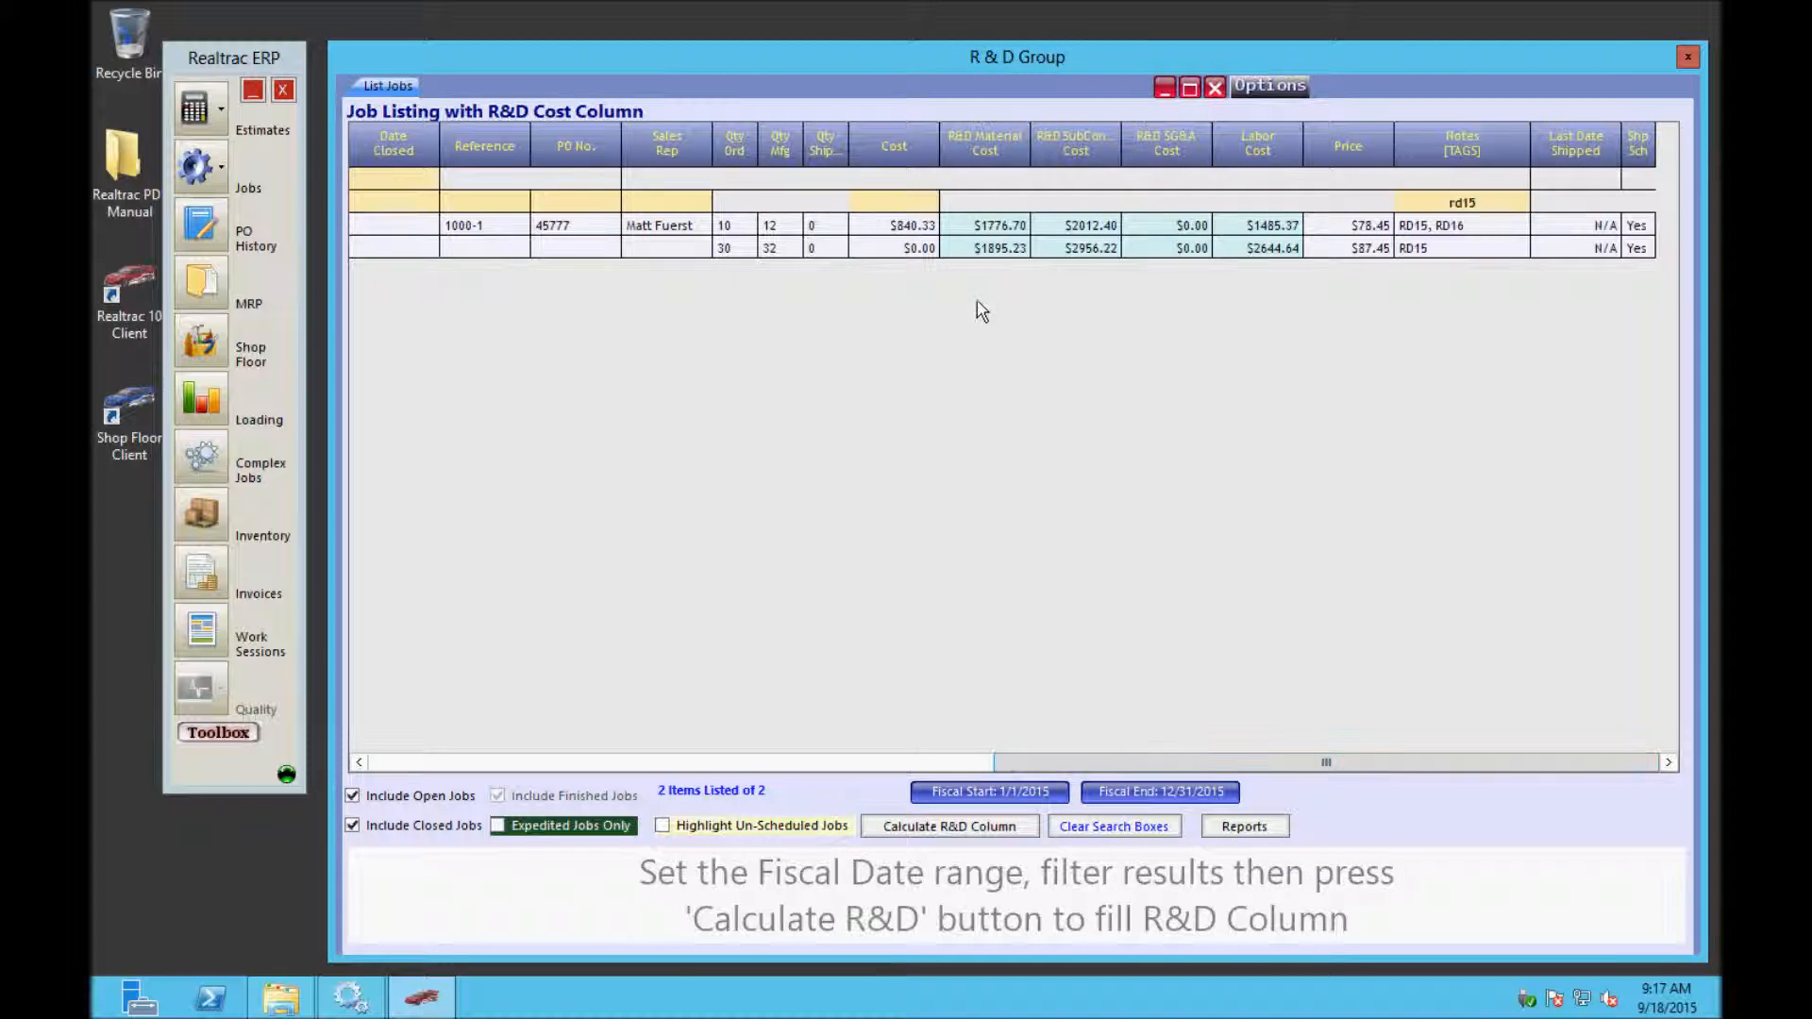
{"action": "left_click", "coordinate": [986, 227]}
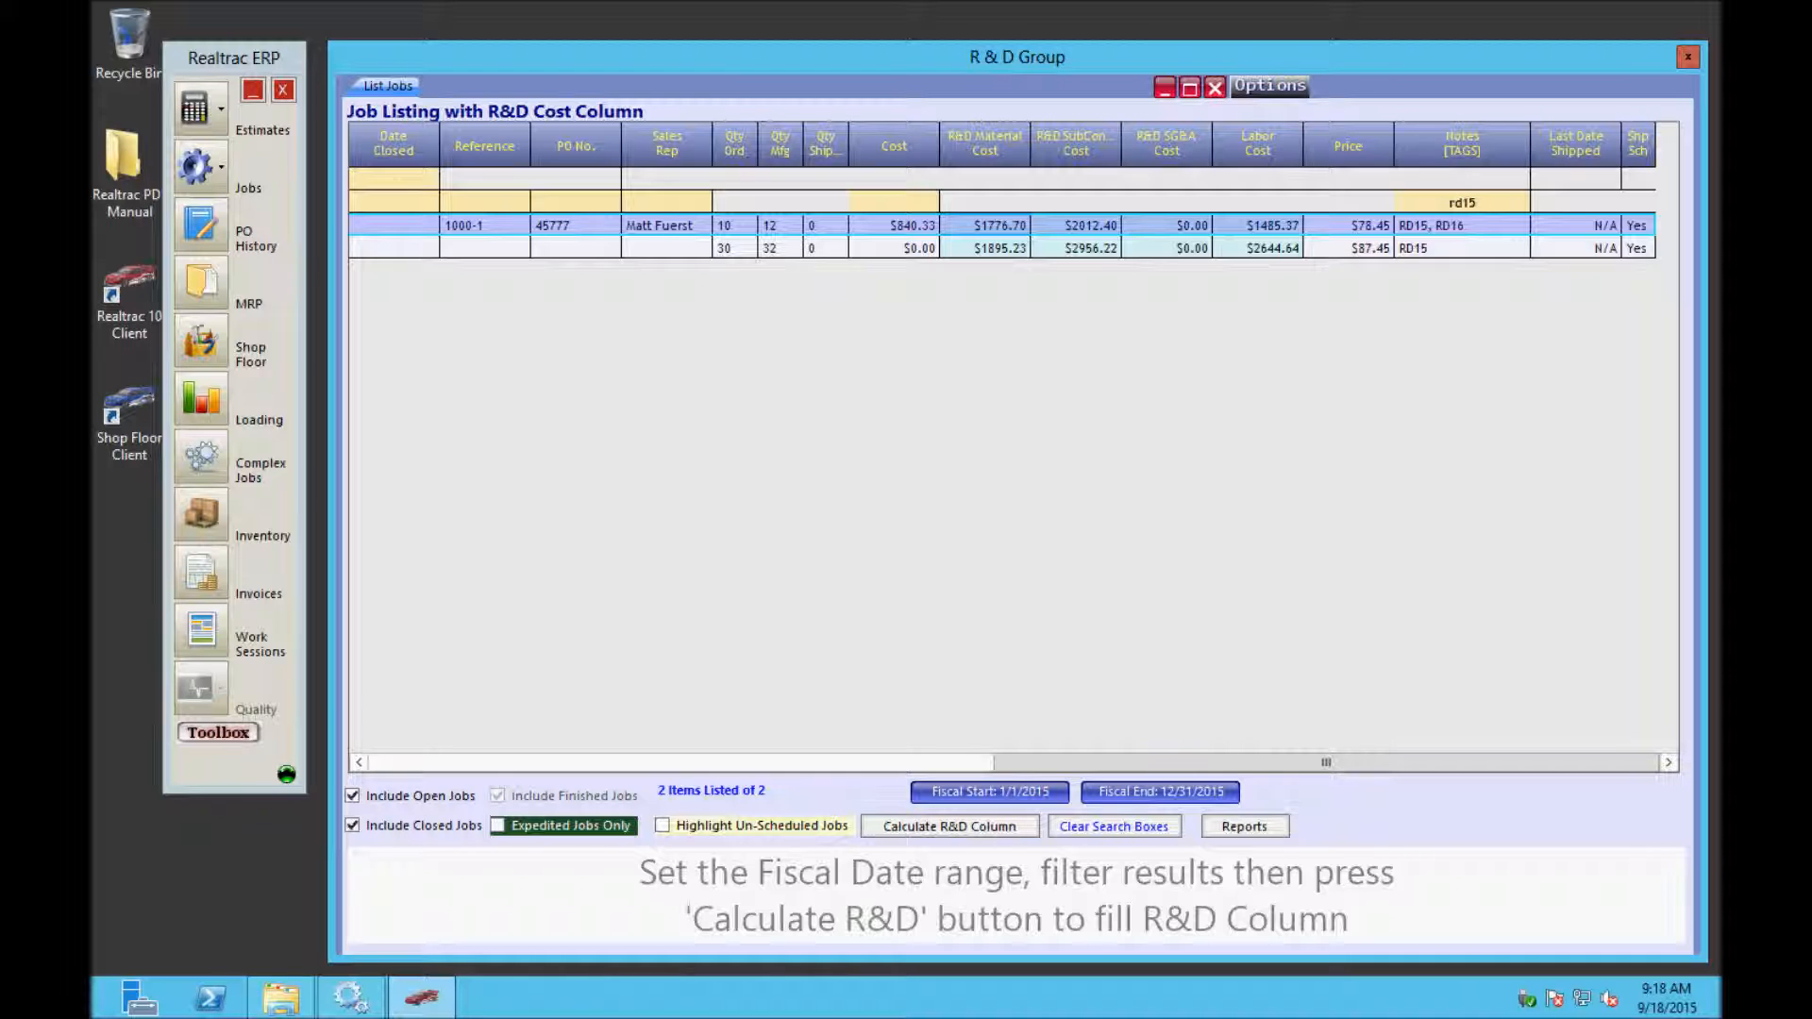
- Preview the Research and Development report "R and D Report" for the listed jobs, enlarge it to 170%, and close the preview
{"action": "left_click", "coordinate": [1235, 834]}
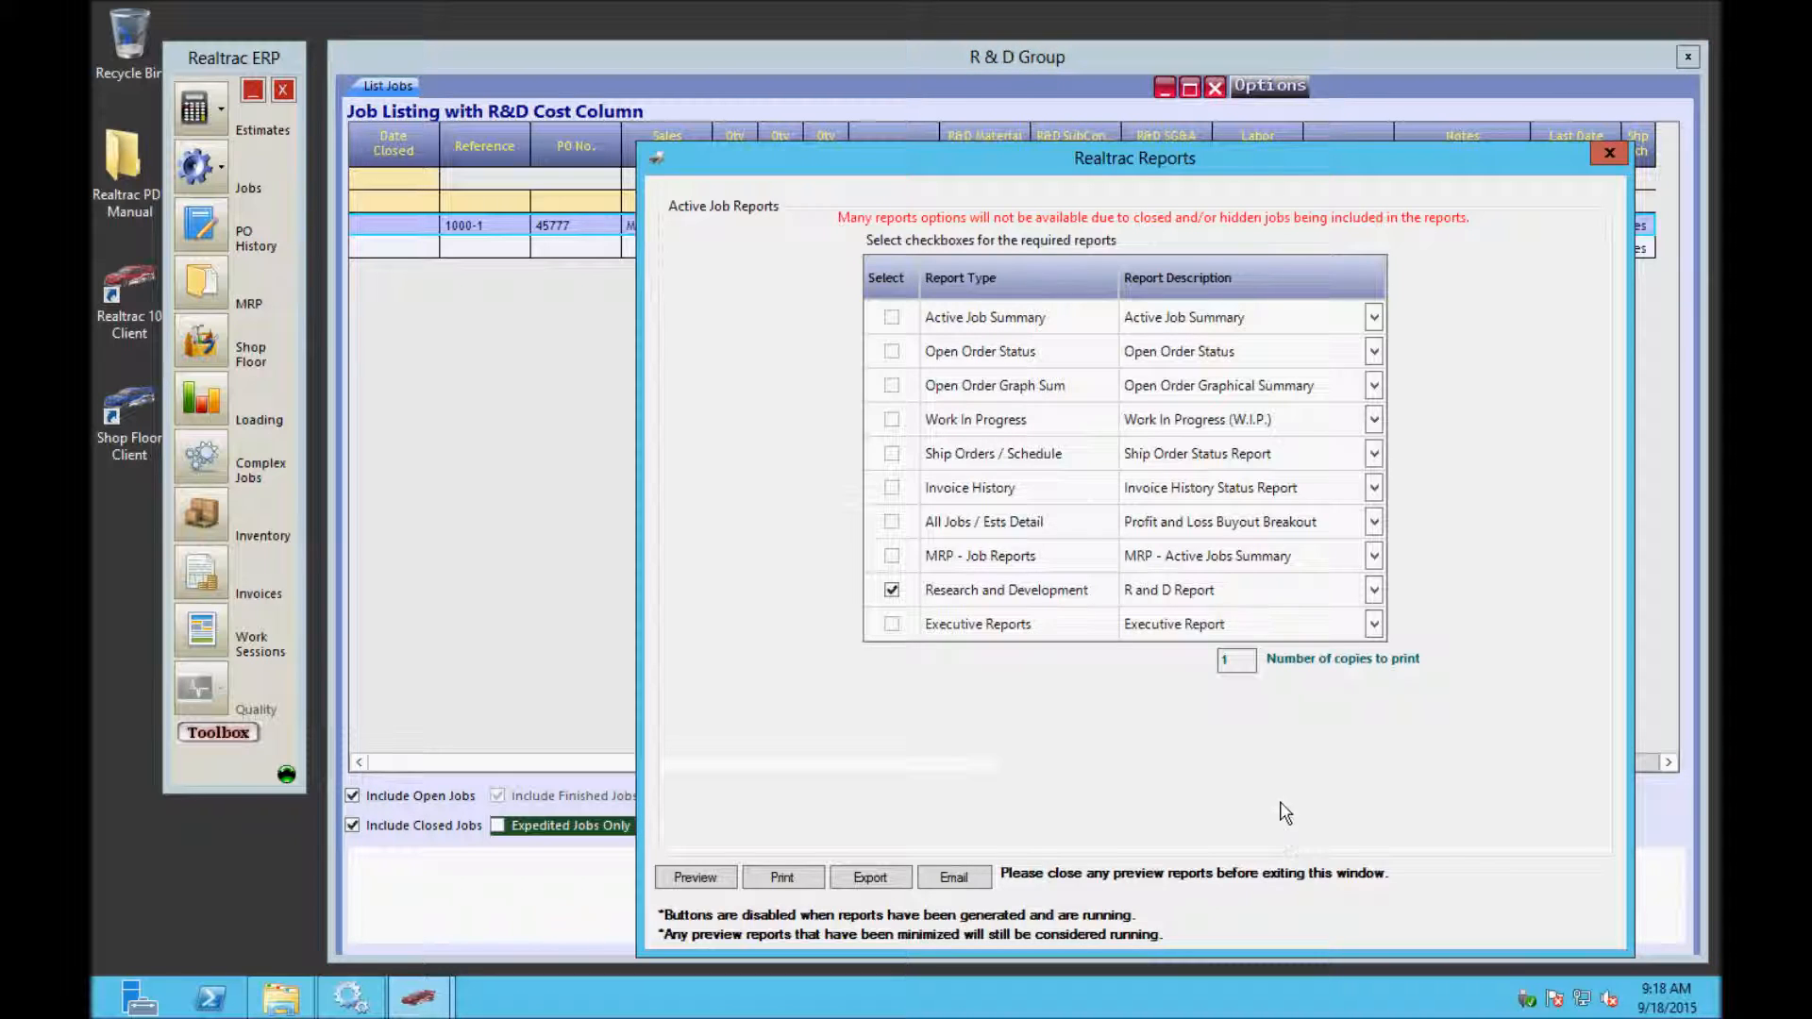
{"action": "left_click", "coordinate": [1373, 589]}
{"action": "left_click", "coordinate": [1370, 590]}
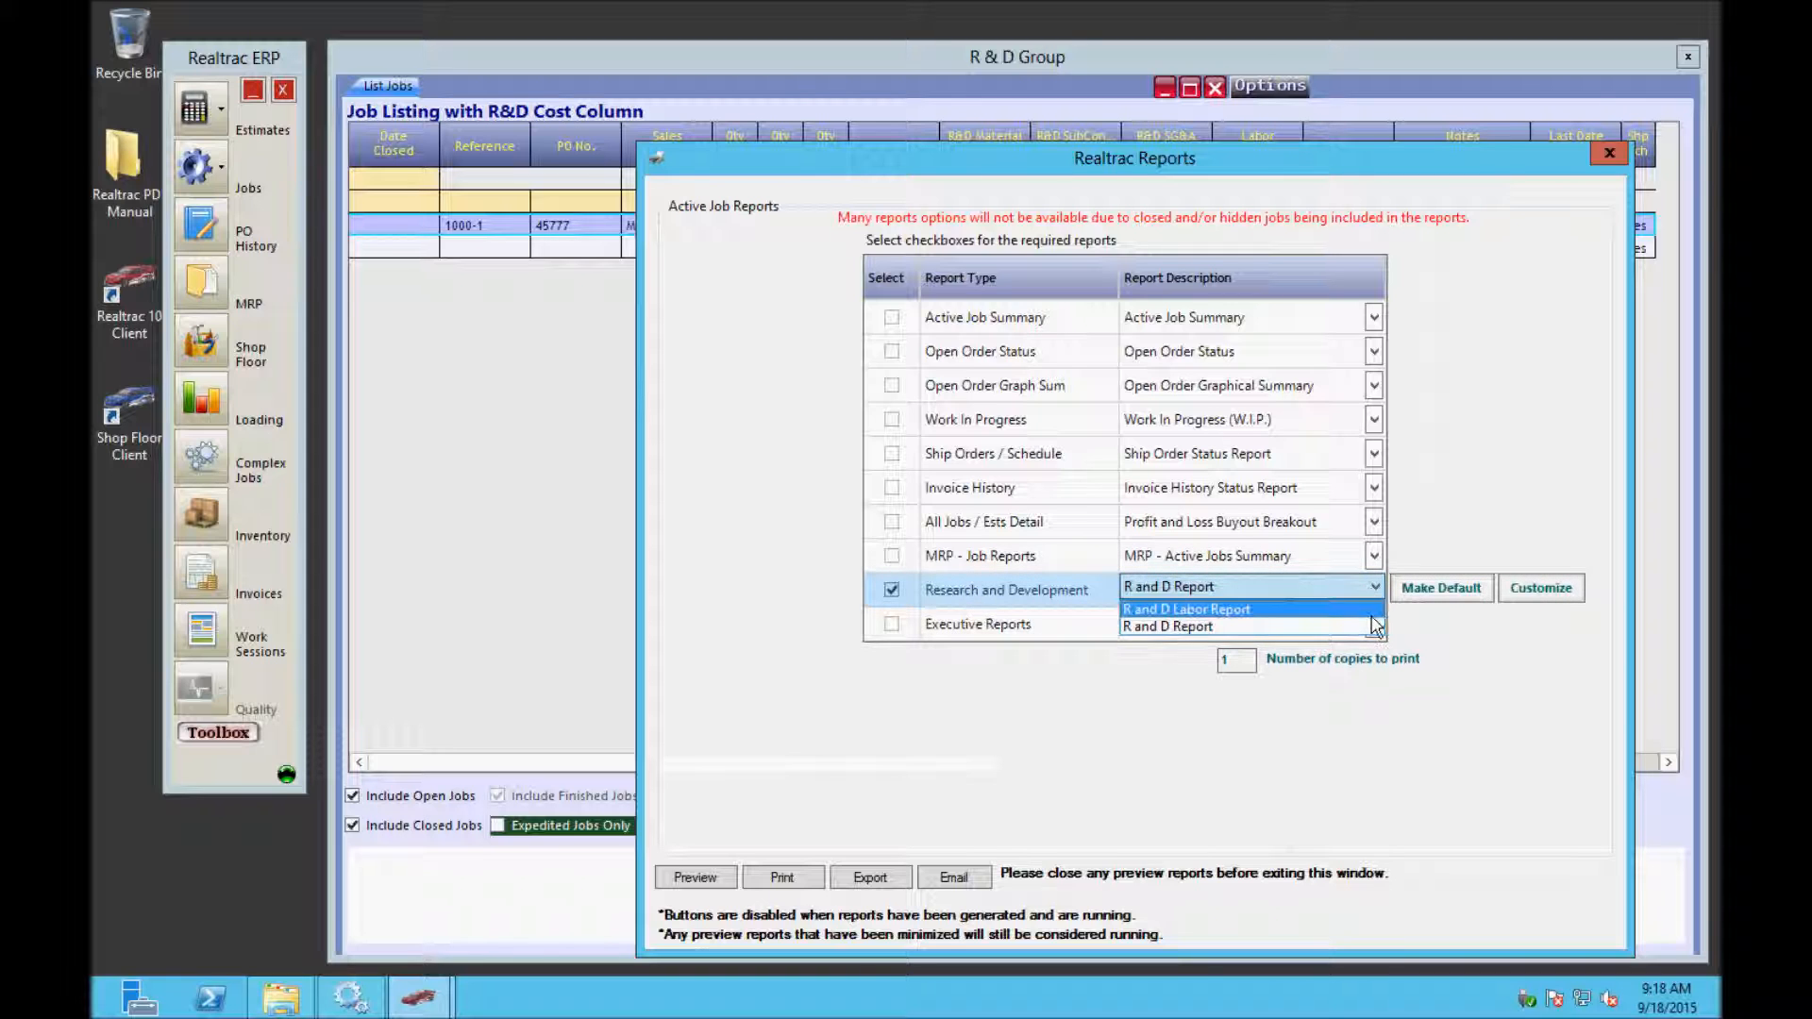
{"action": "left_click", "coordinate": [1339, 626]}
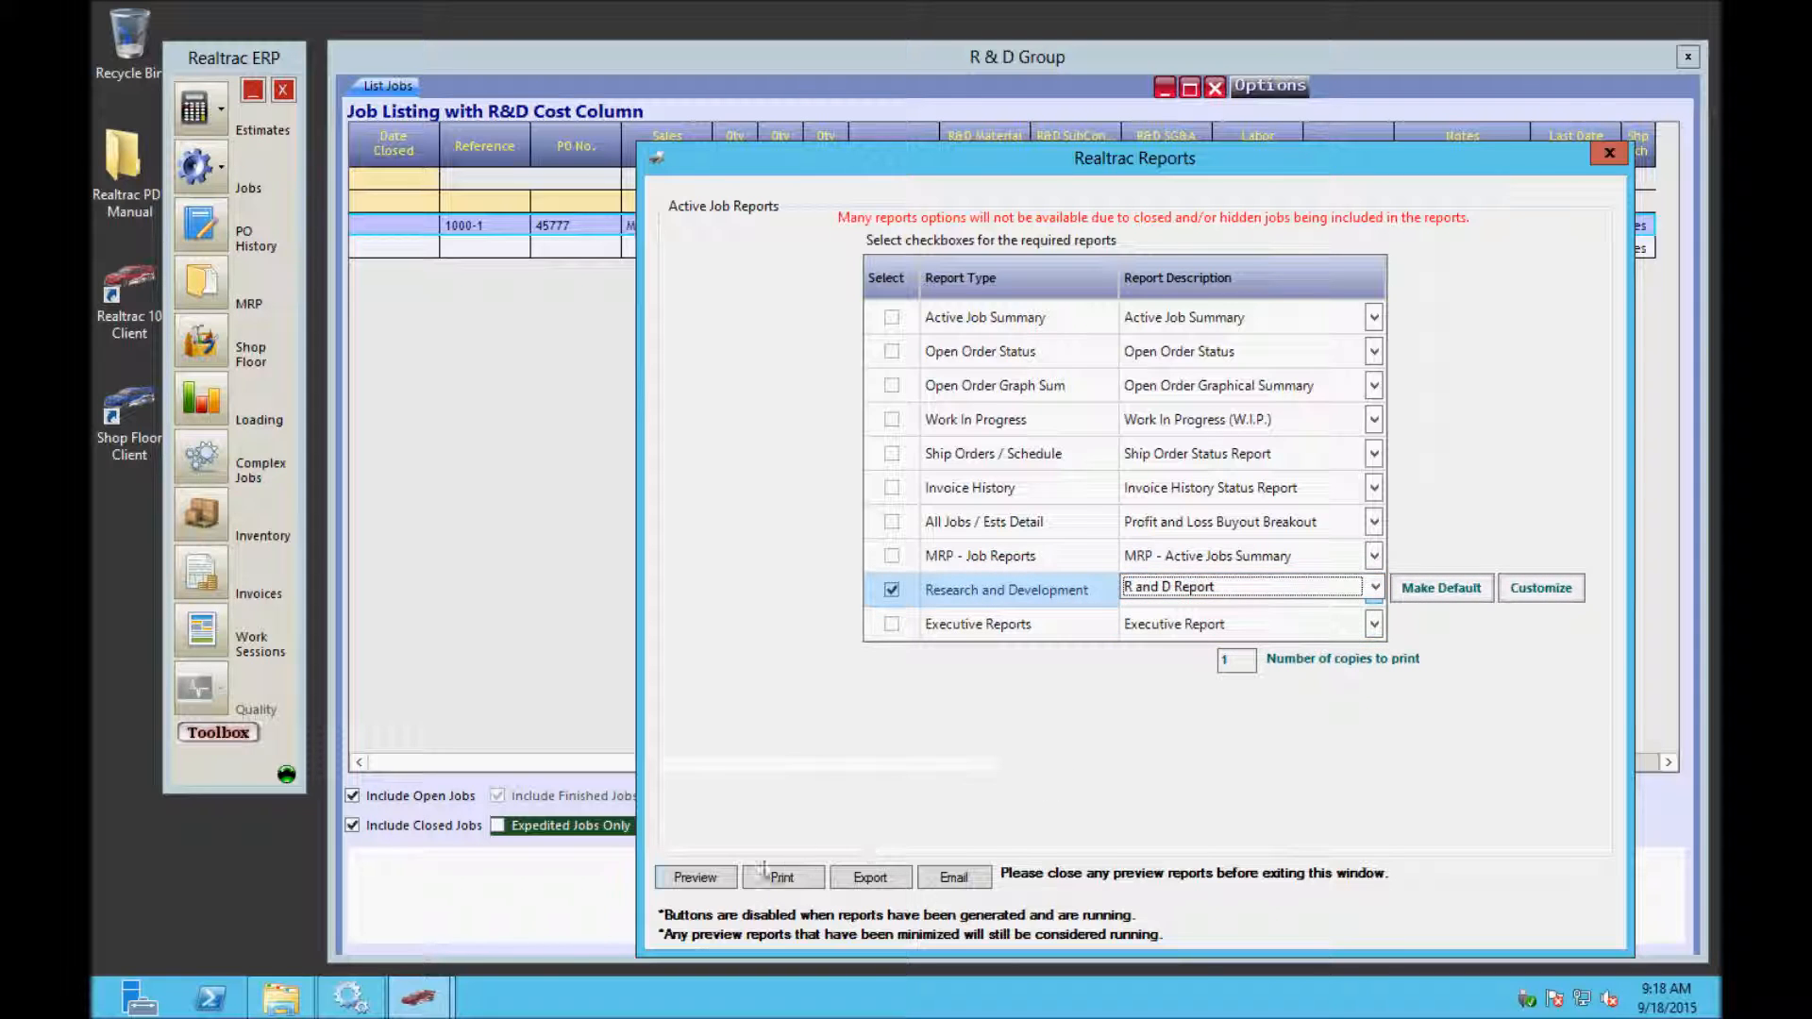
{"action": "left_click", "coordinate": [694, 878]}
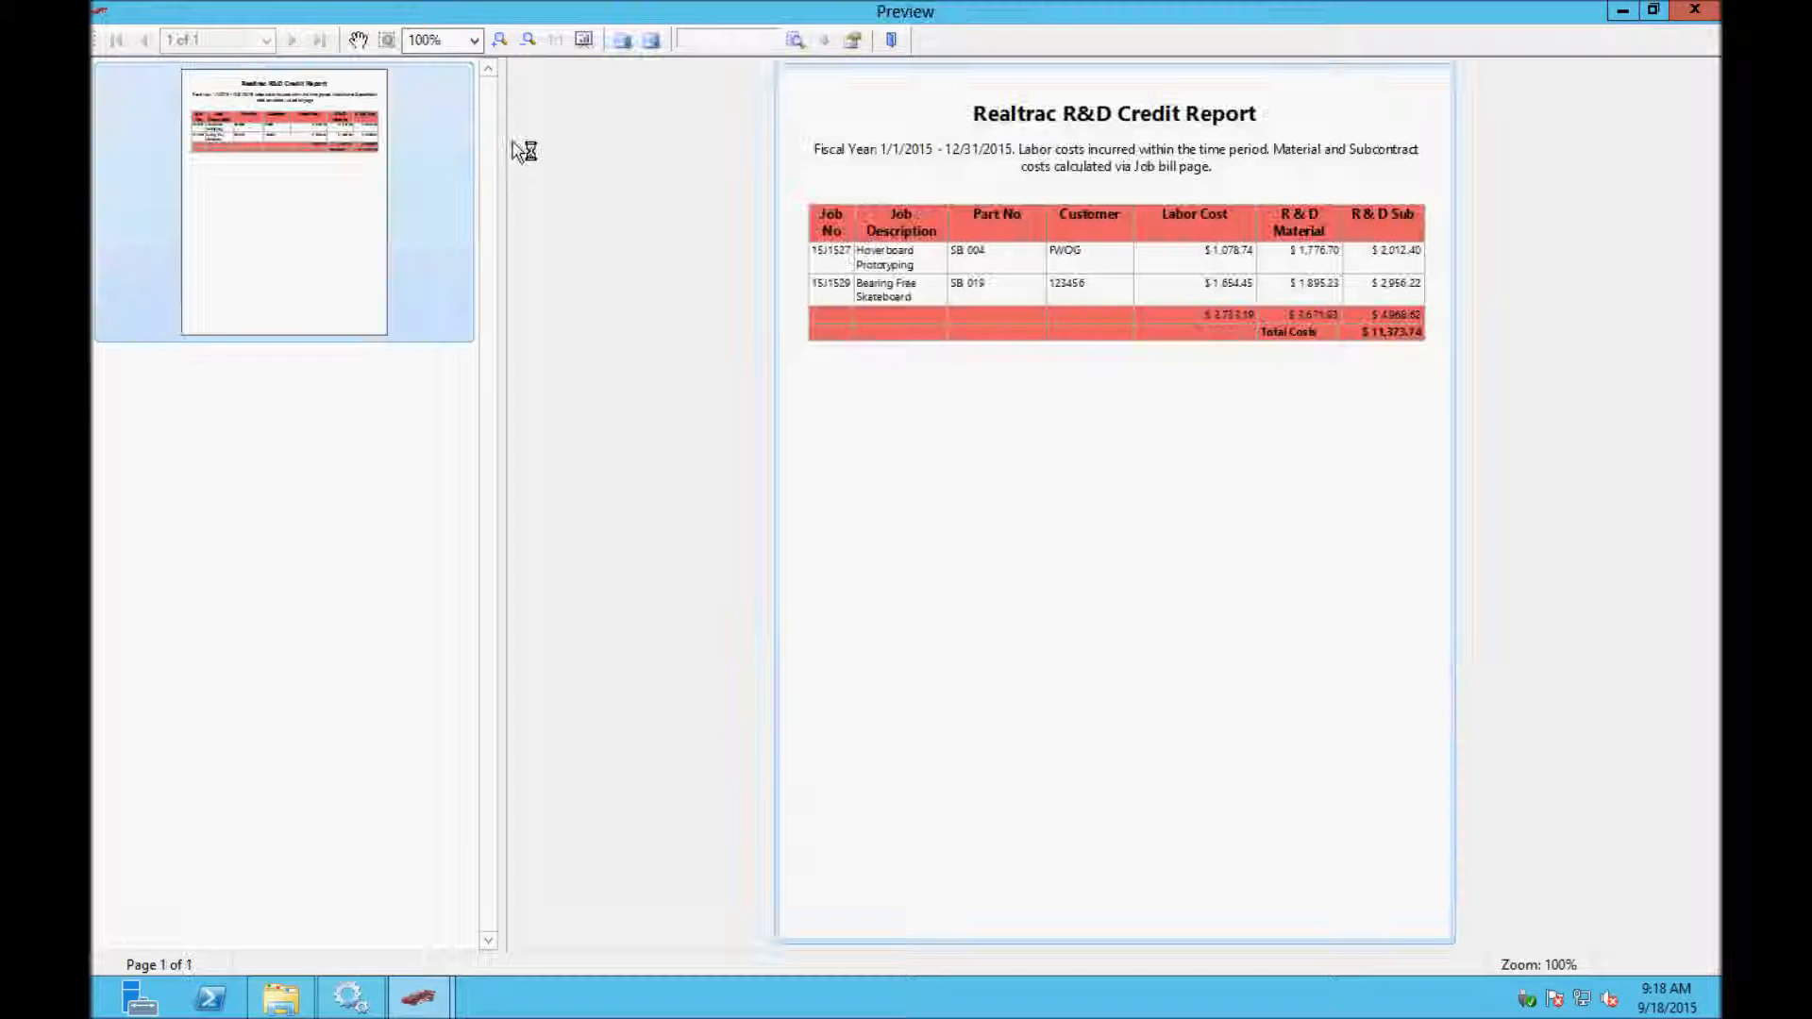
{"action": "left_click", "coordinate": [475, 41]}
{"action": "left_click", "coordinate": [466, 77]}
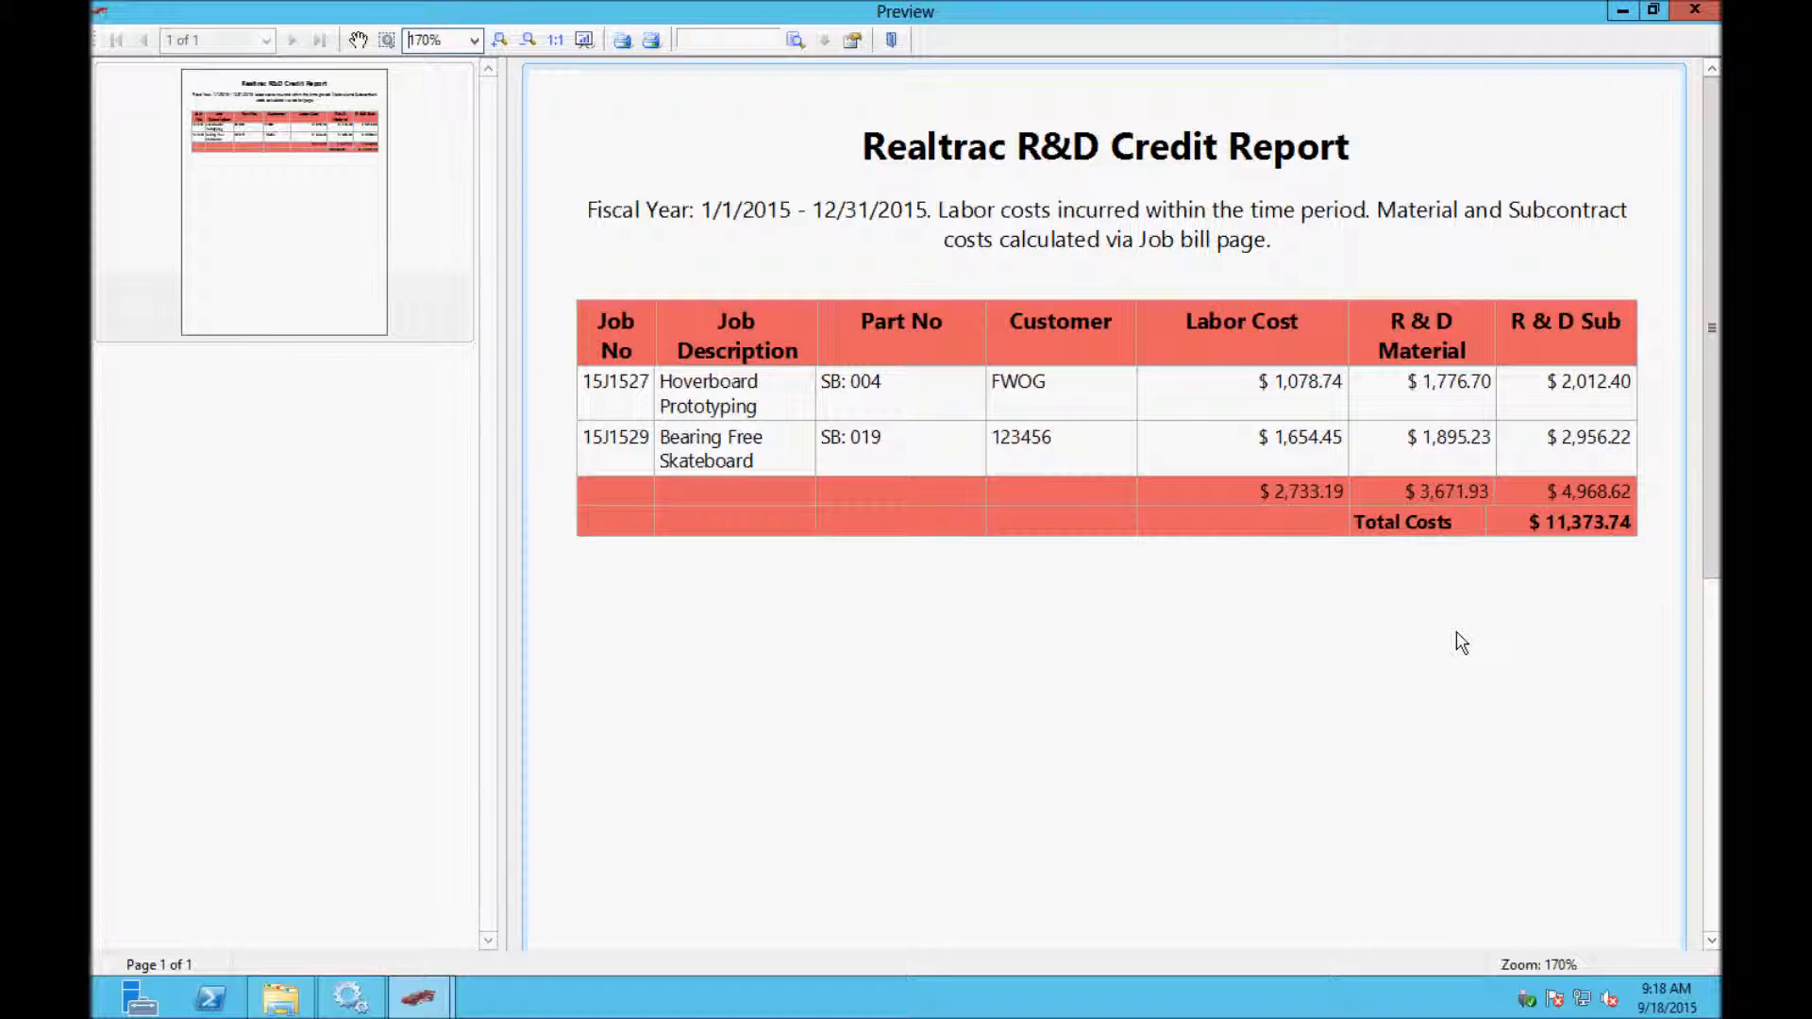
{"action": "left_click", "coordinate": [1696, 12]}
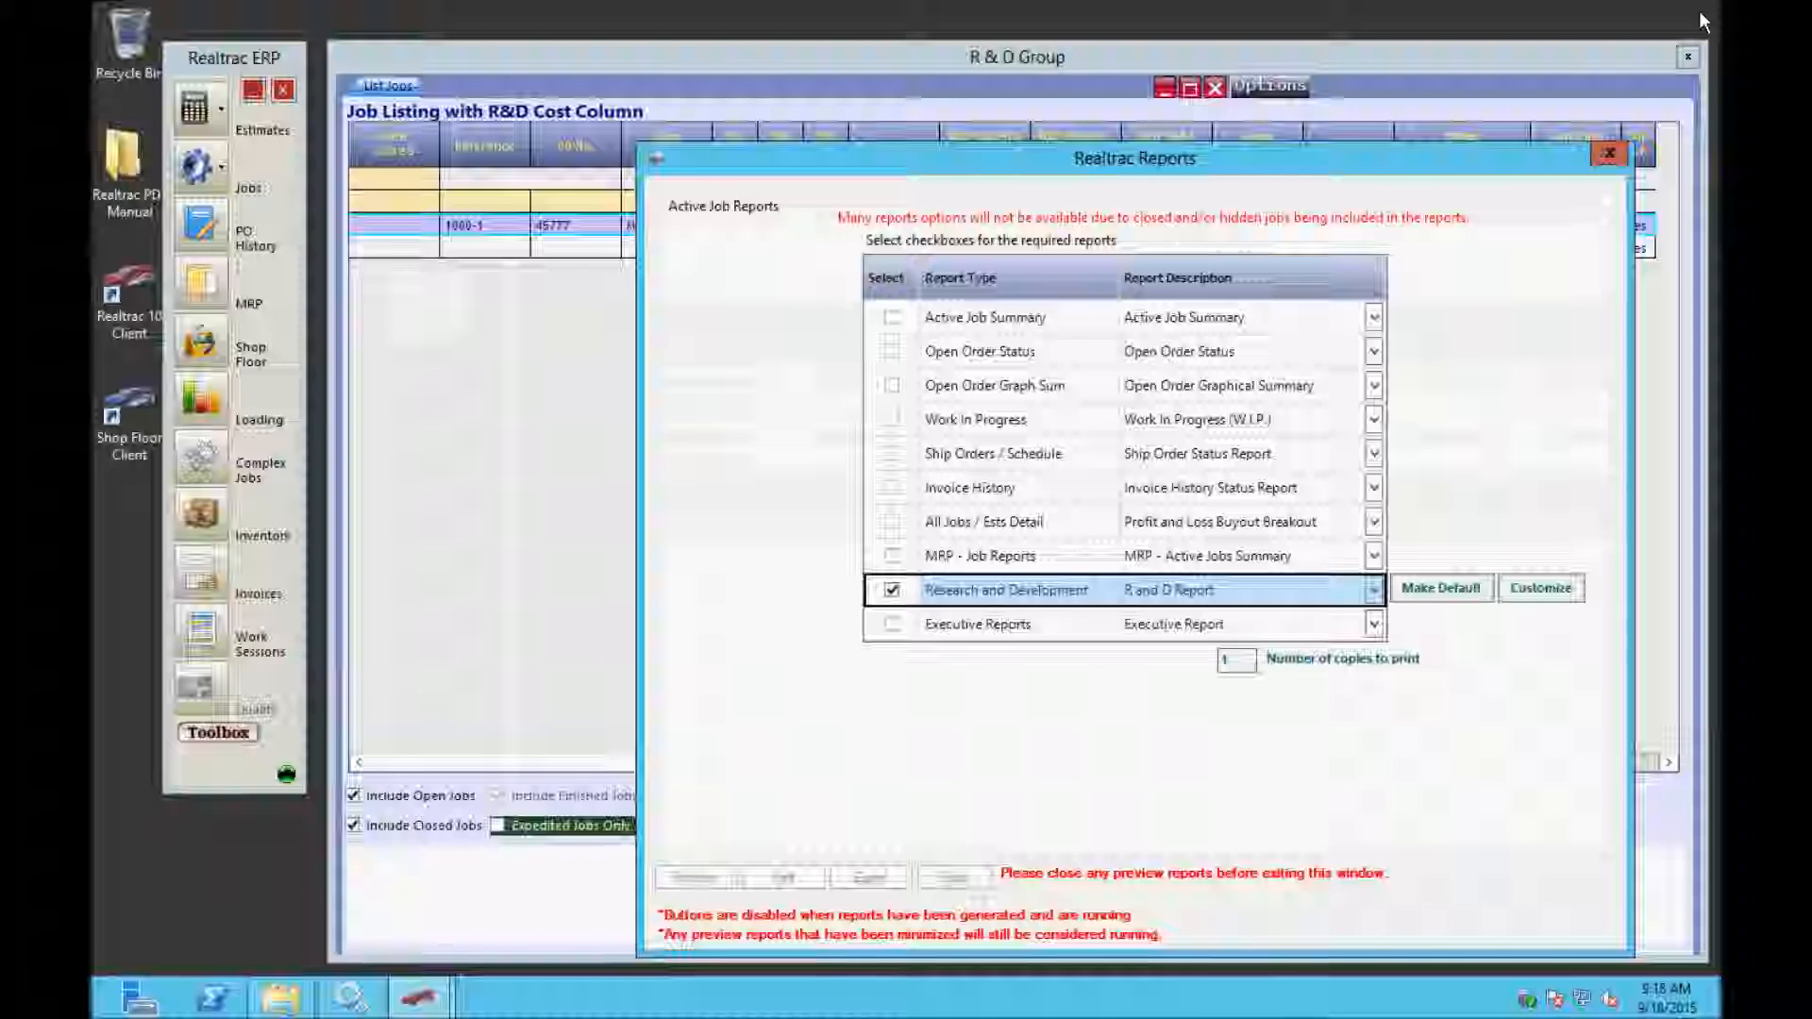
- Preview the "R and D Labor Report" at 170% to examine hours and costs per employee, and close the preview
{"action": "left_click", "coordinate": [1334, 592]}
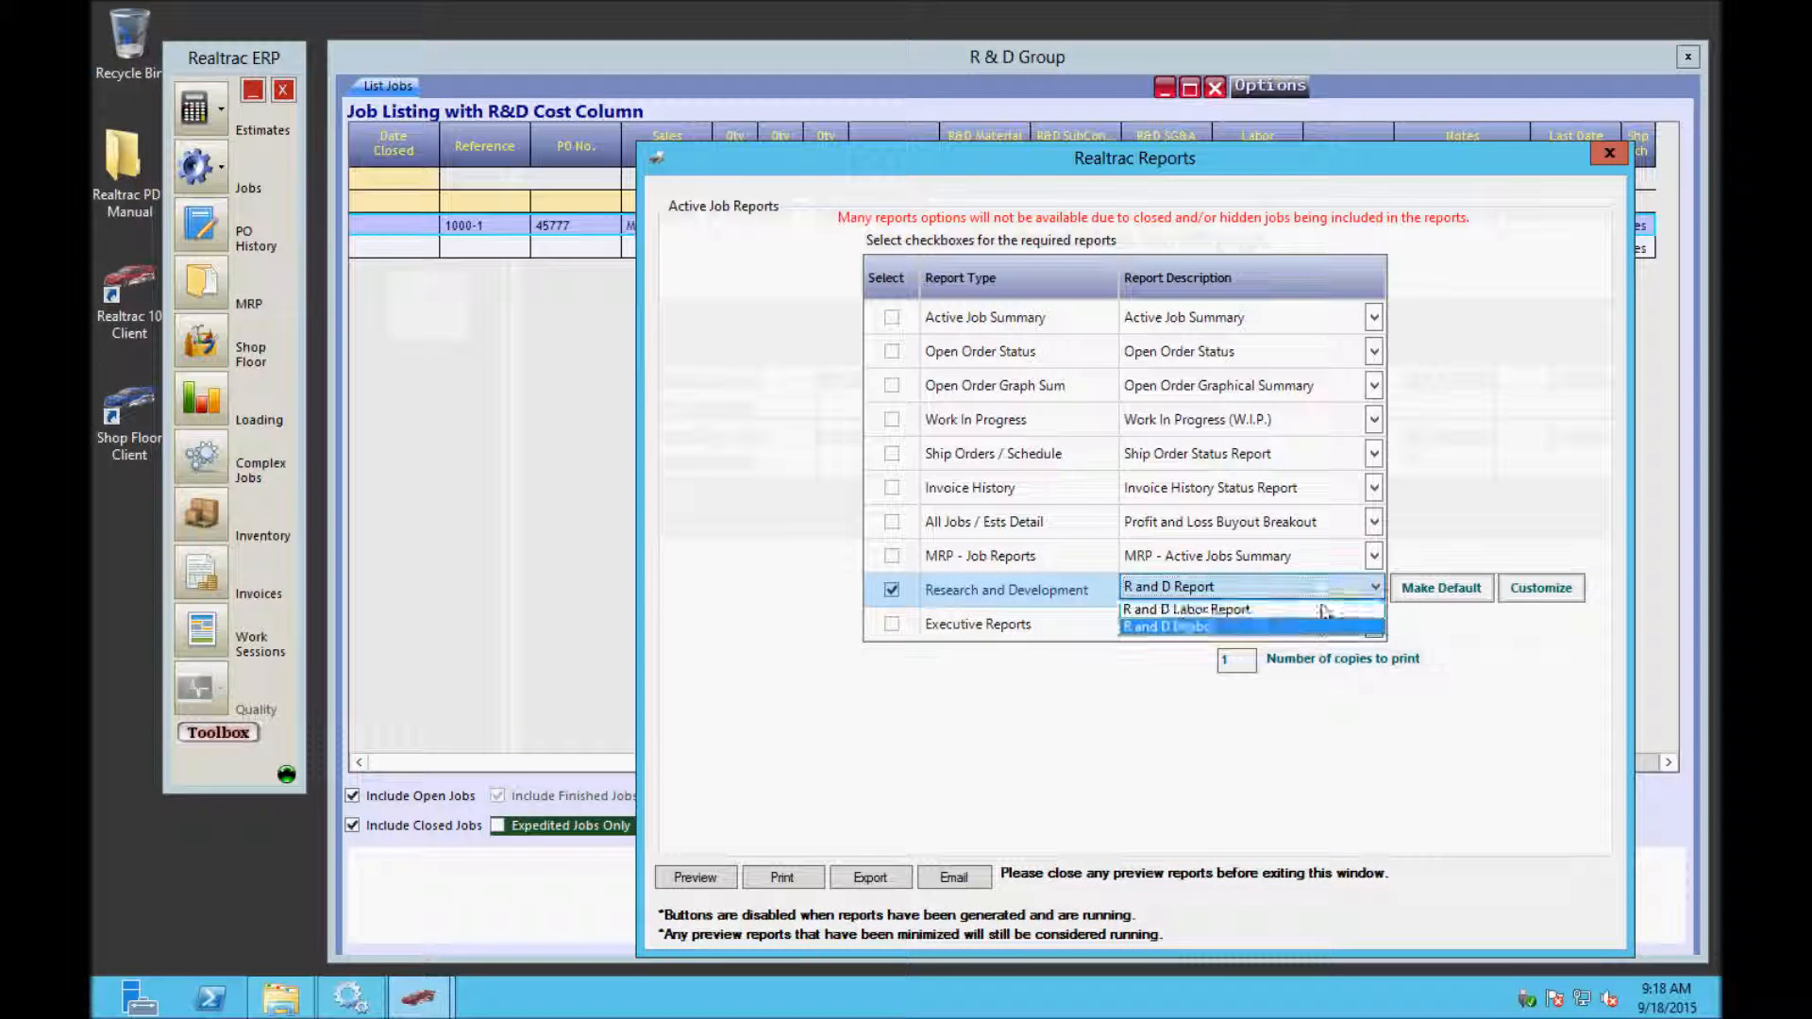
{"action": "left_click", "coordinate": [1312, 609]}
{"action": "left_click", "coordinate": [732, 878]}
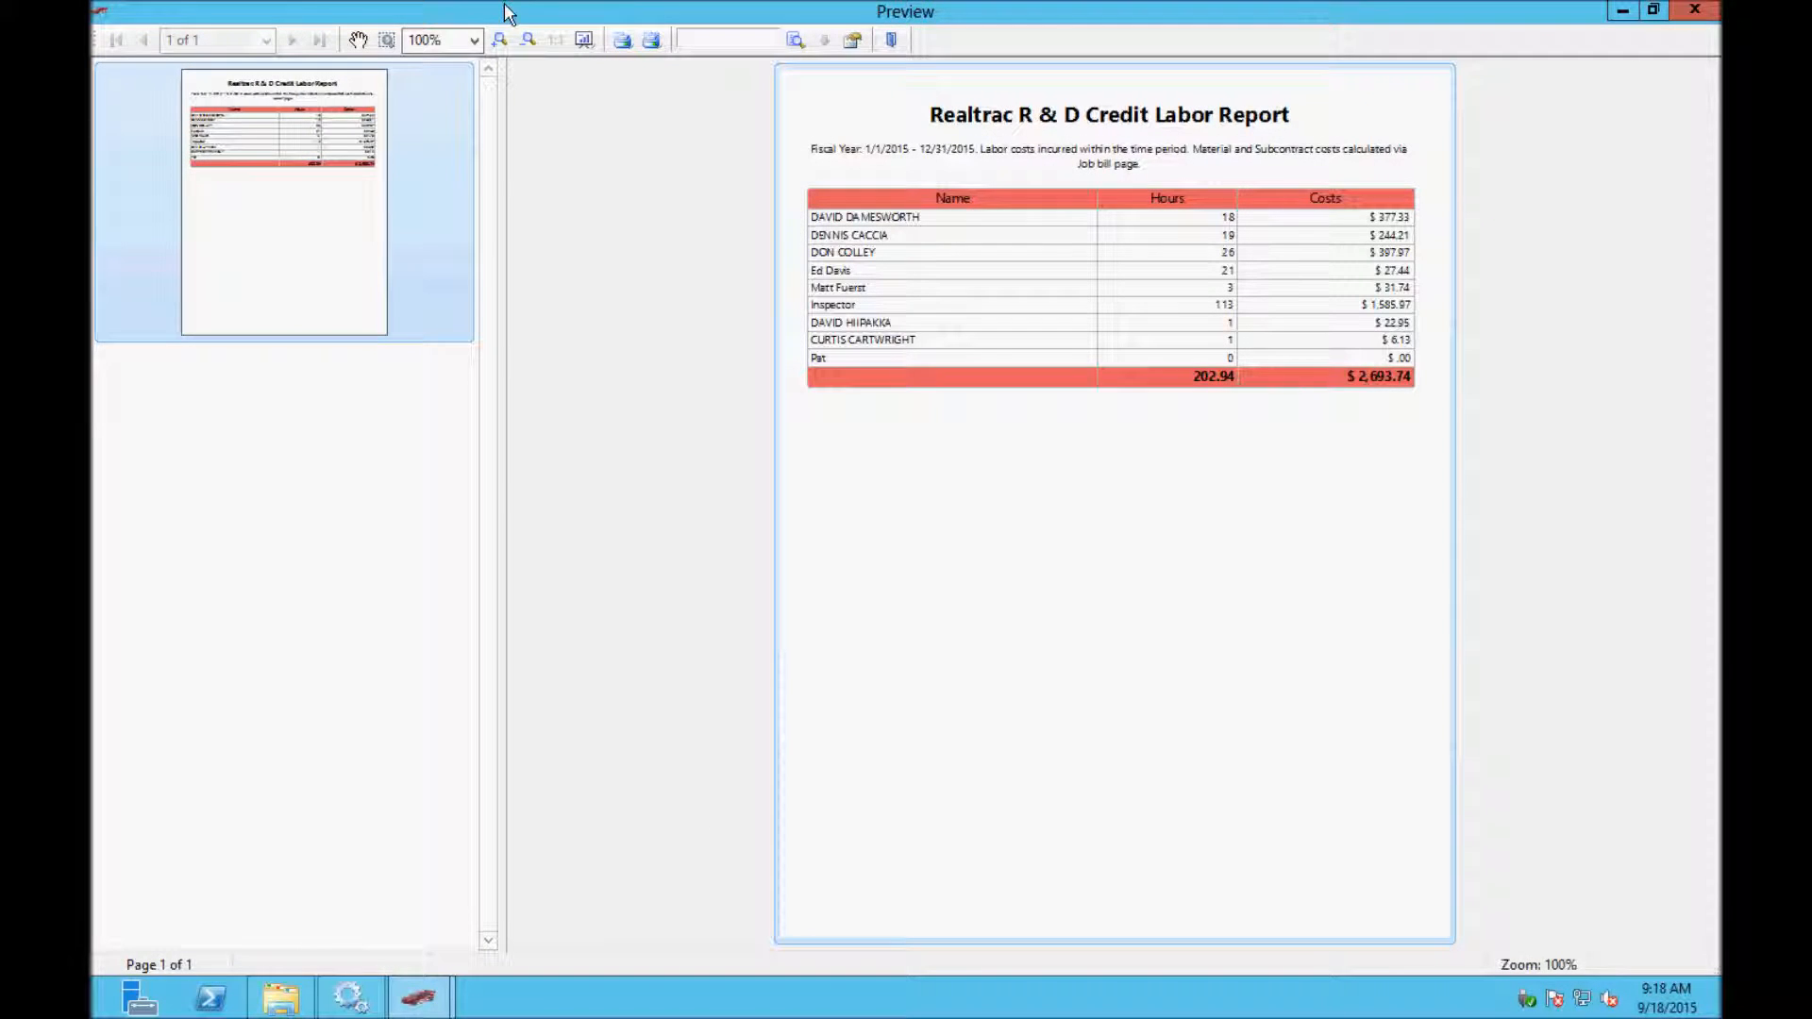
{"action": "left_click", "coordinate": [474, 40]}
{"action": "left_click", "coordinate": [470, 83]}
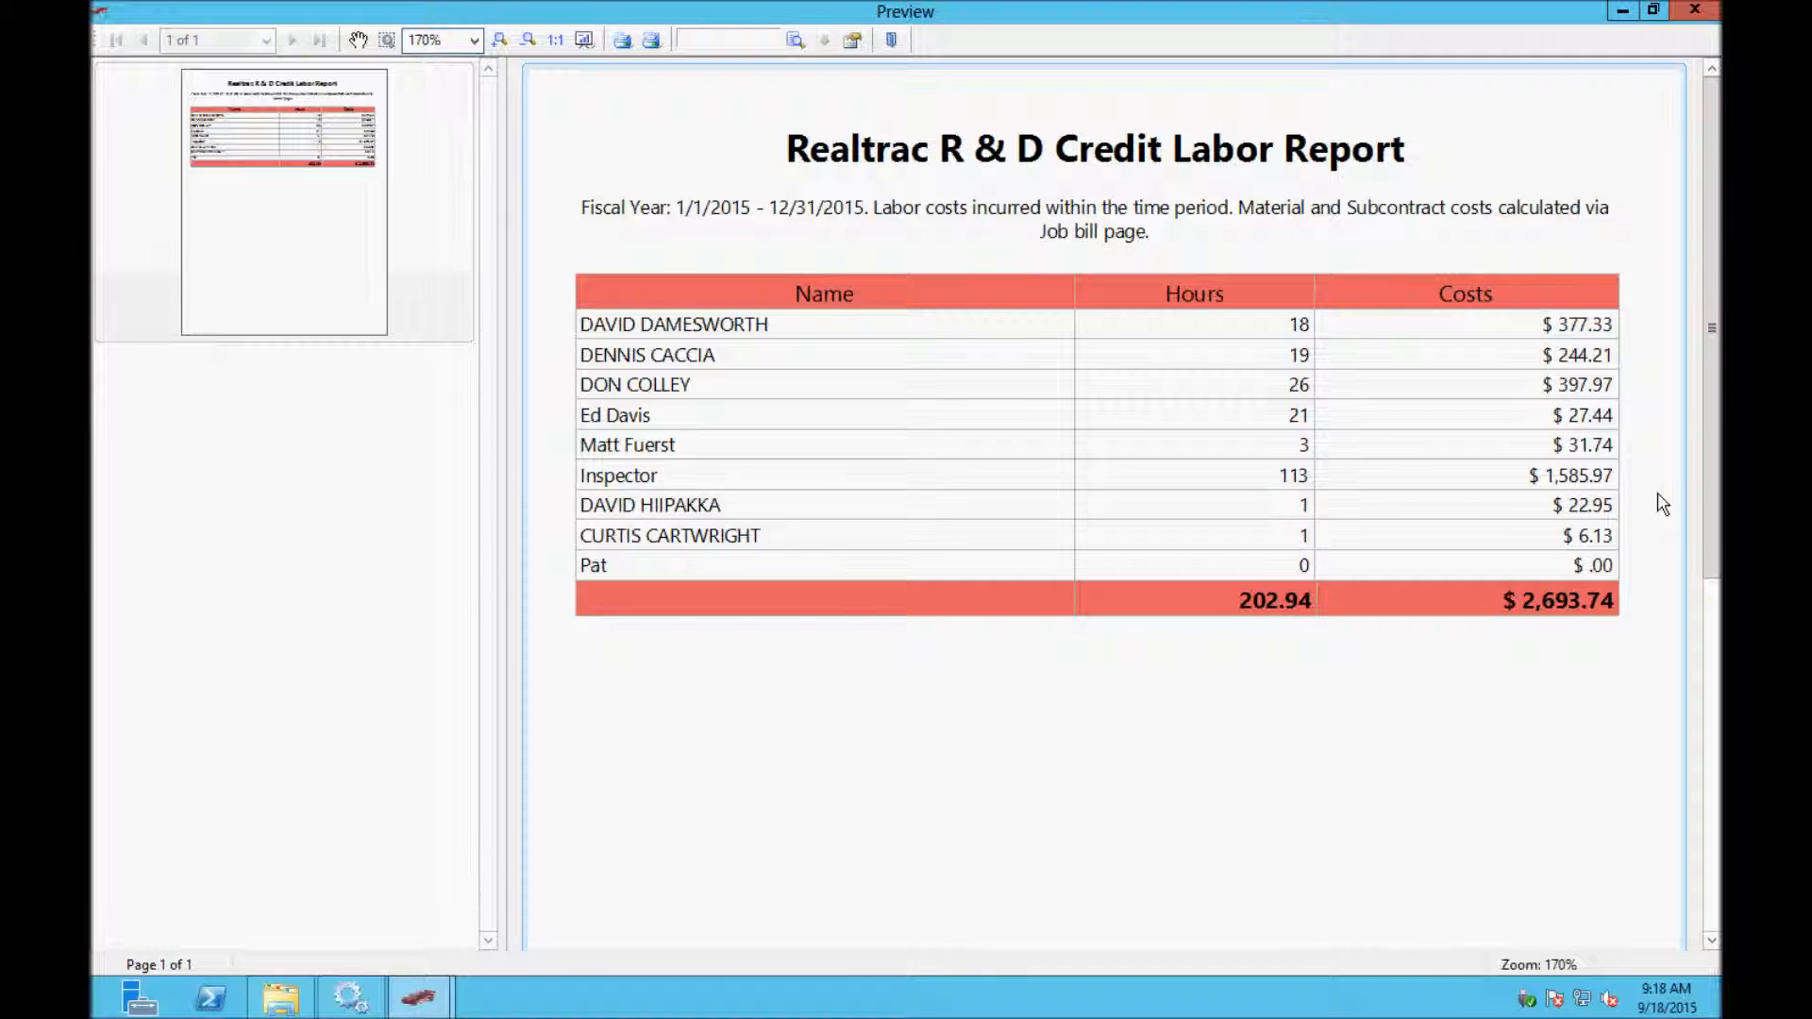
{"action": "left_click", "coordinate": [1695, 10]}
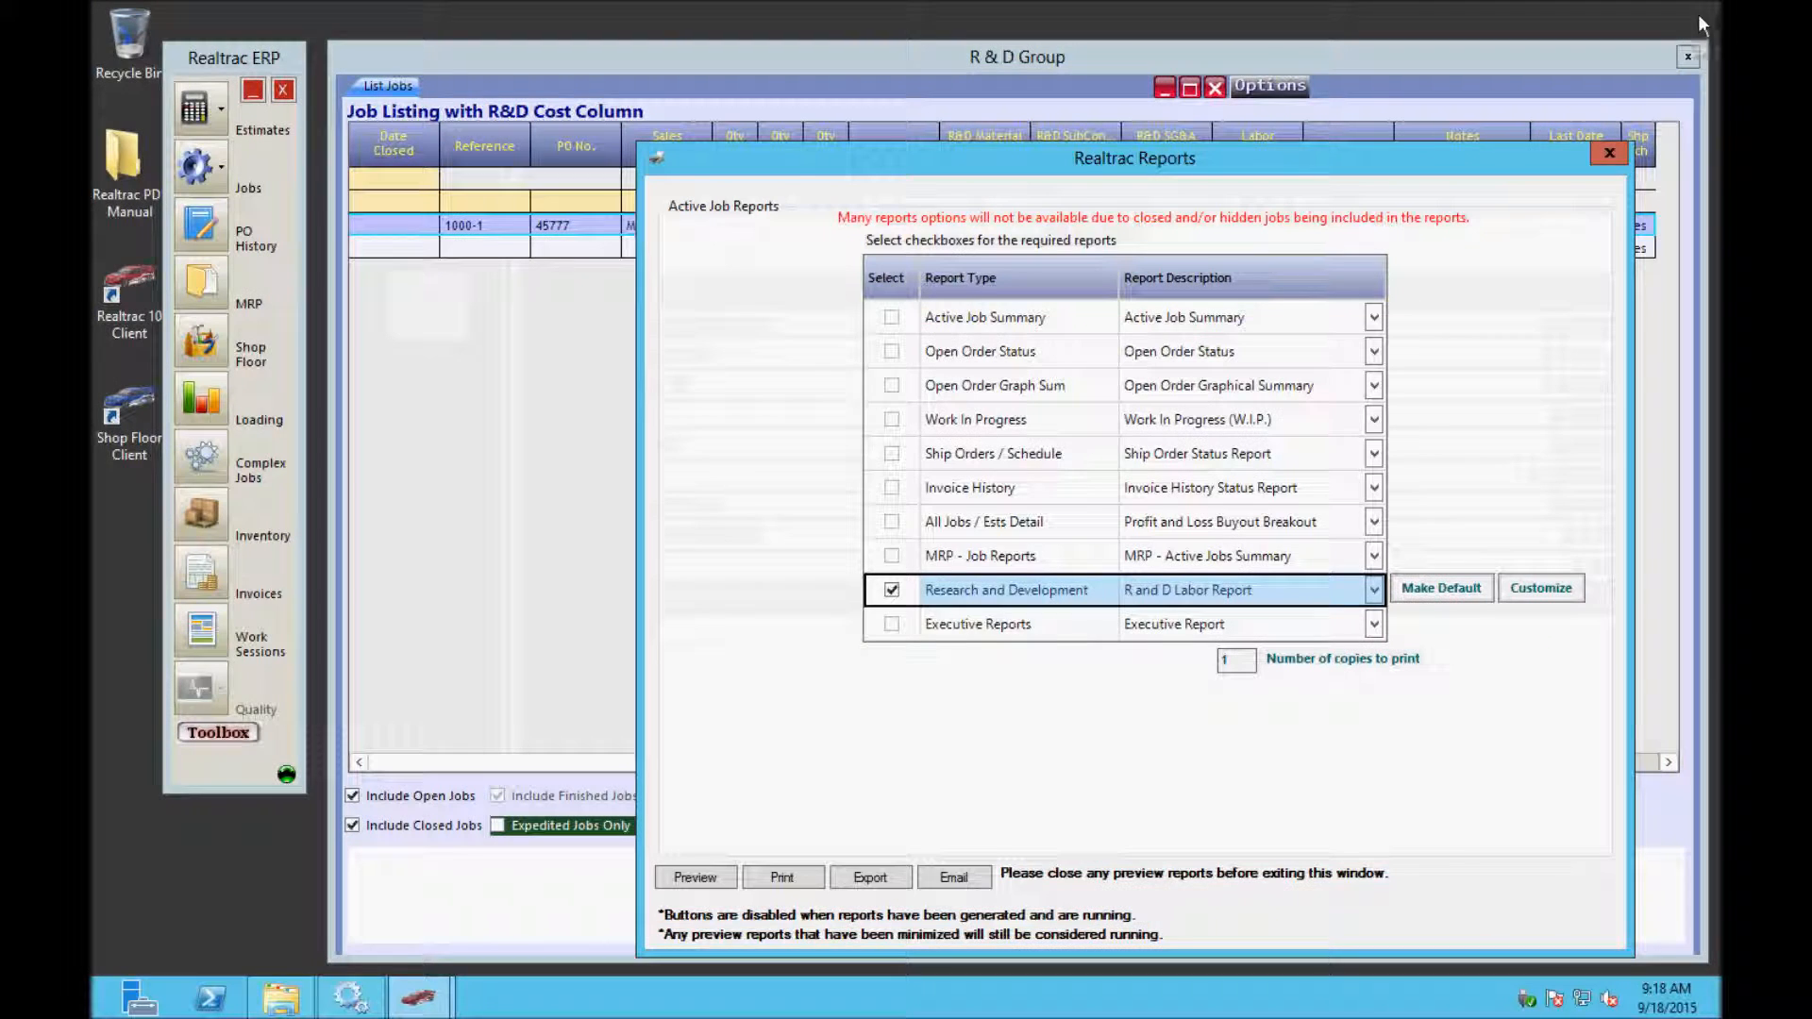
- Create a custom report named "test" from the R and D Report, view its layout in the report designer, and close the designer
{"action": "left_click", "coordinate": [1286, 593]}
{"action": "left_click", "coordinate": [1286, 593]}
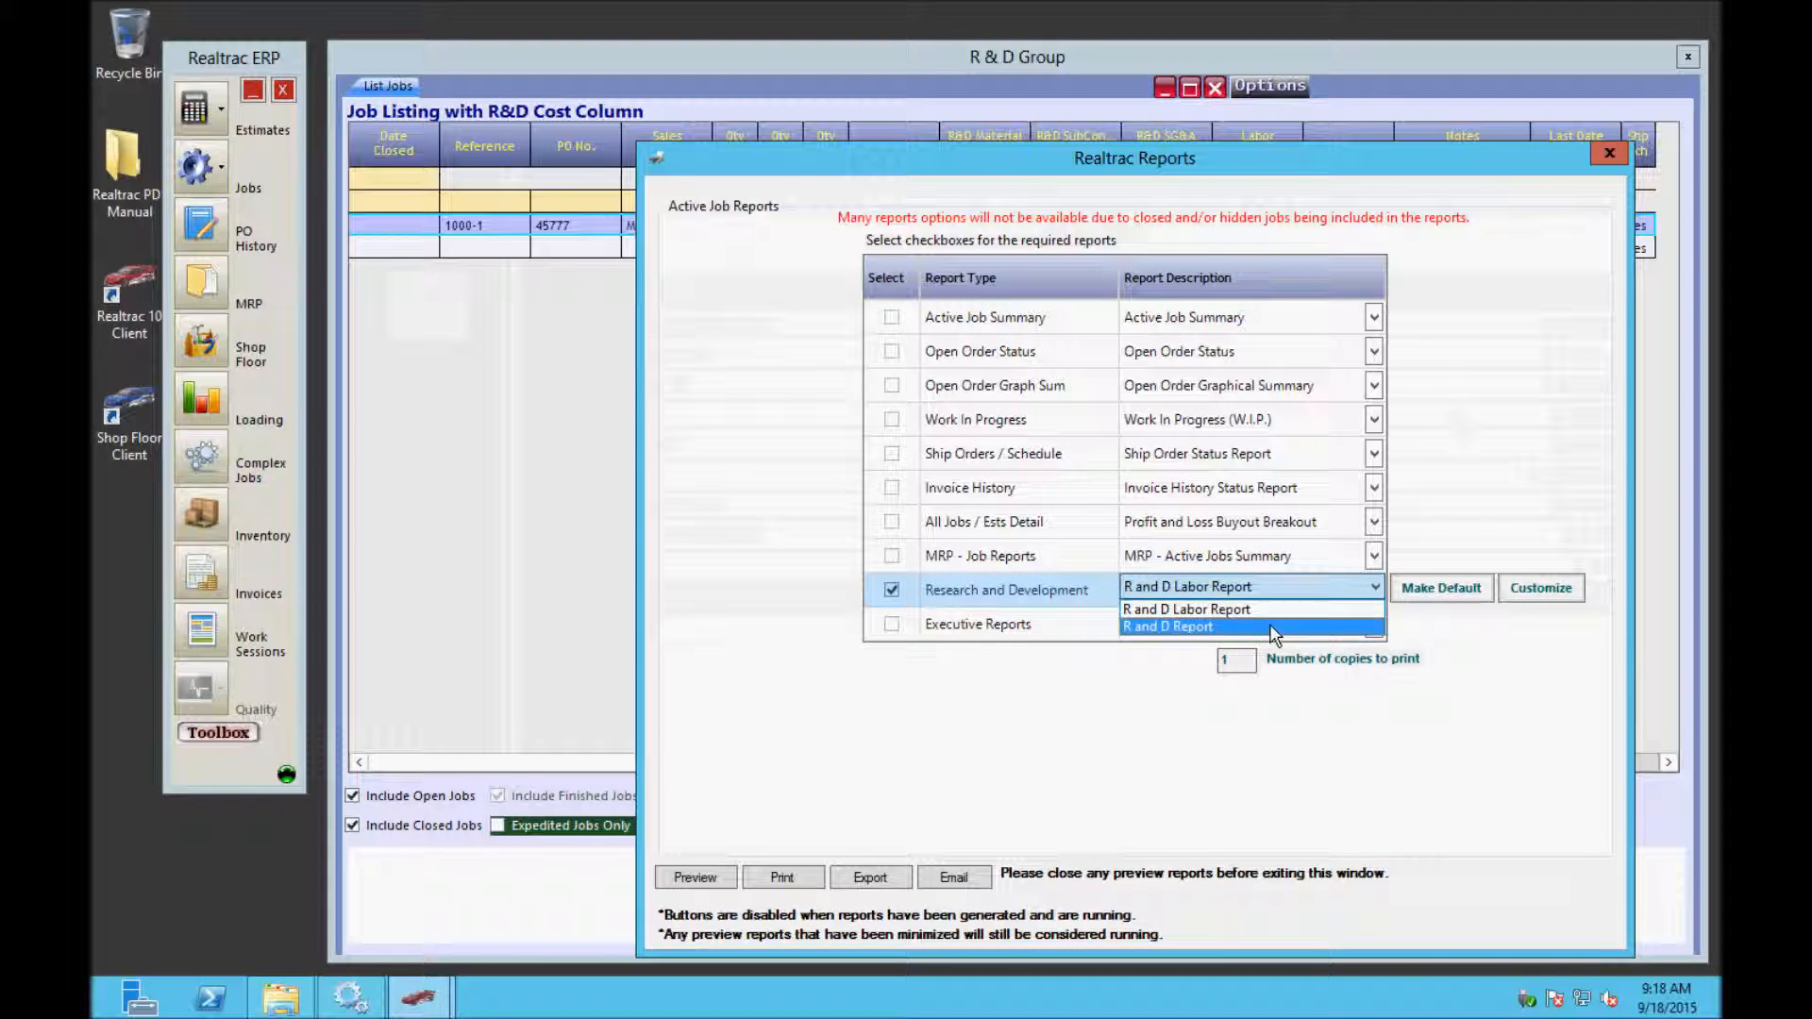
{"action": "left_click", "coordinate": [1227, 628]}
{"action": "left_click", "coordinate": [1545, 596]}
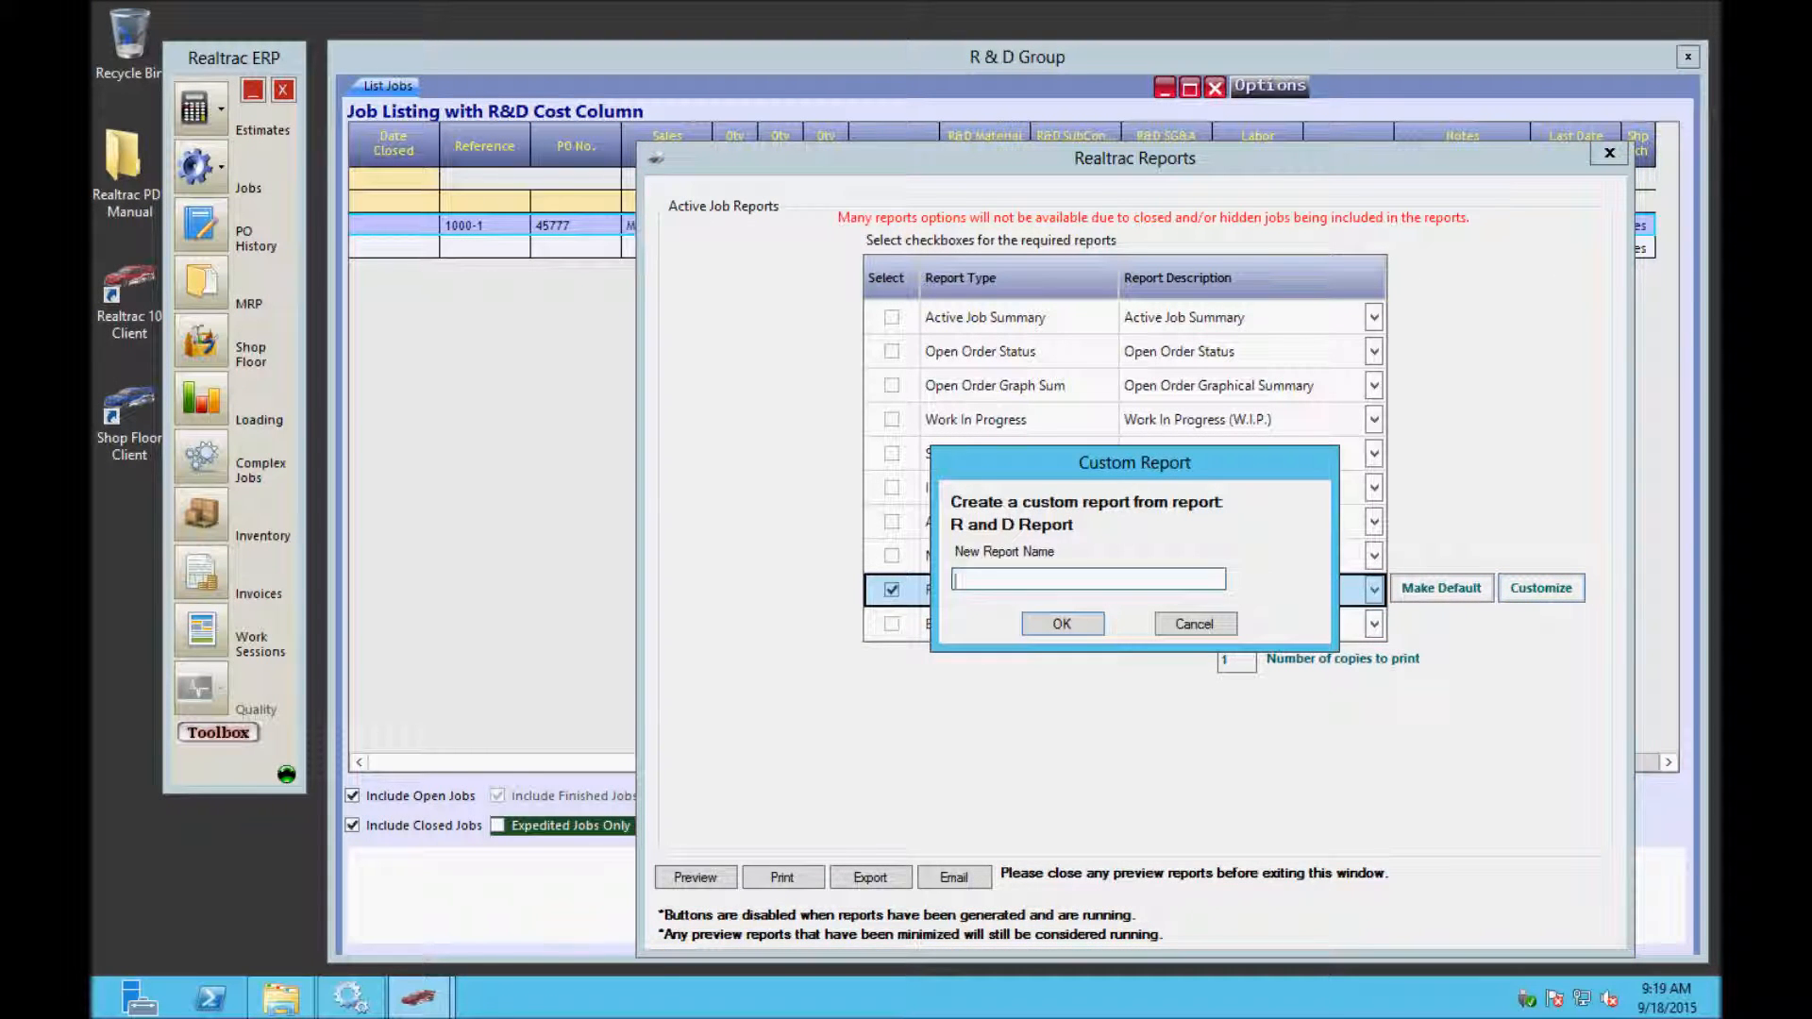
{"action": "type", "text": "test"}
{"action": "key", "text": "Return"}
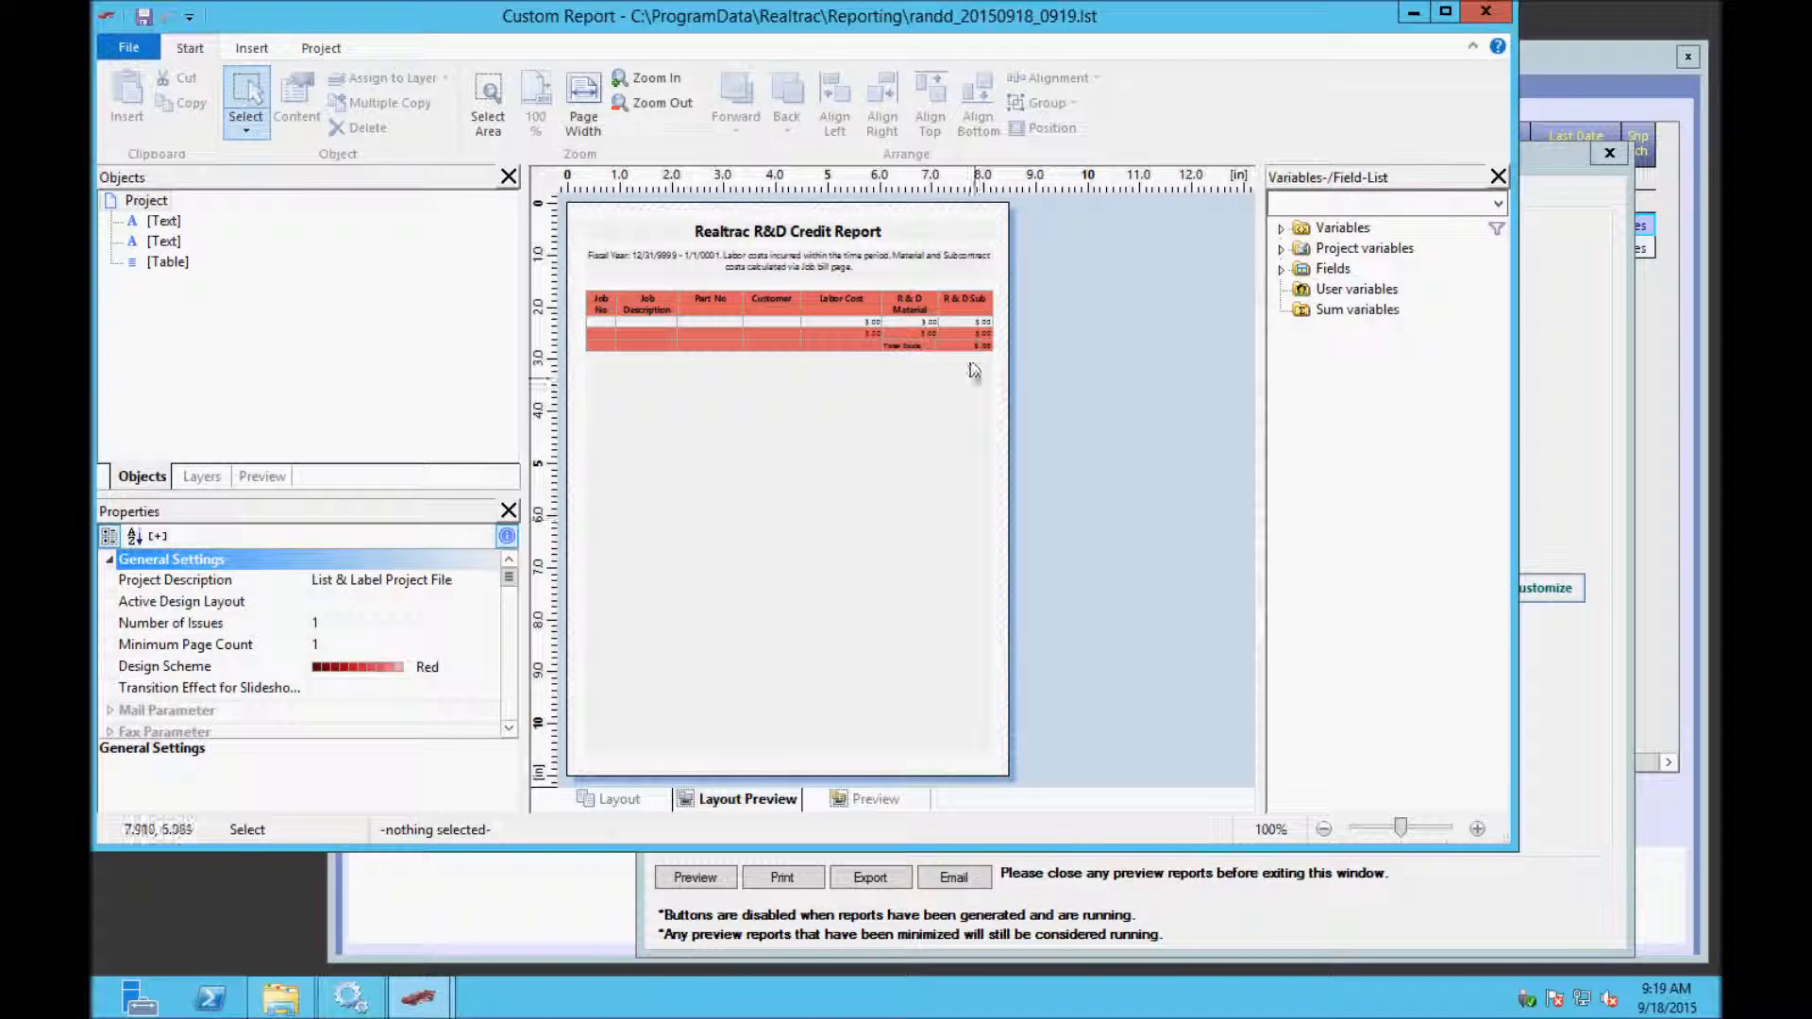
{"action": "left_click", "coordinate": [1444, 14]}
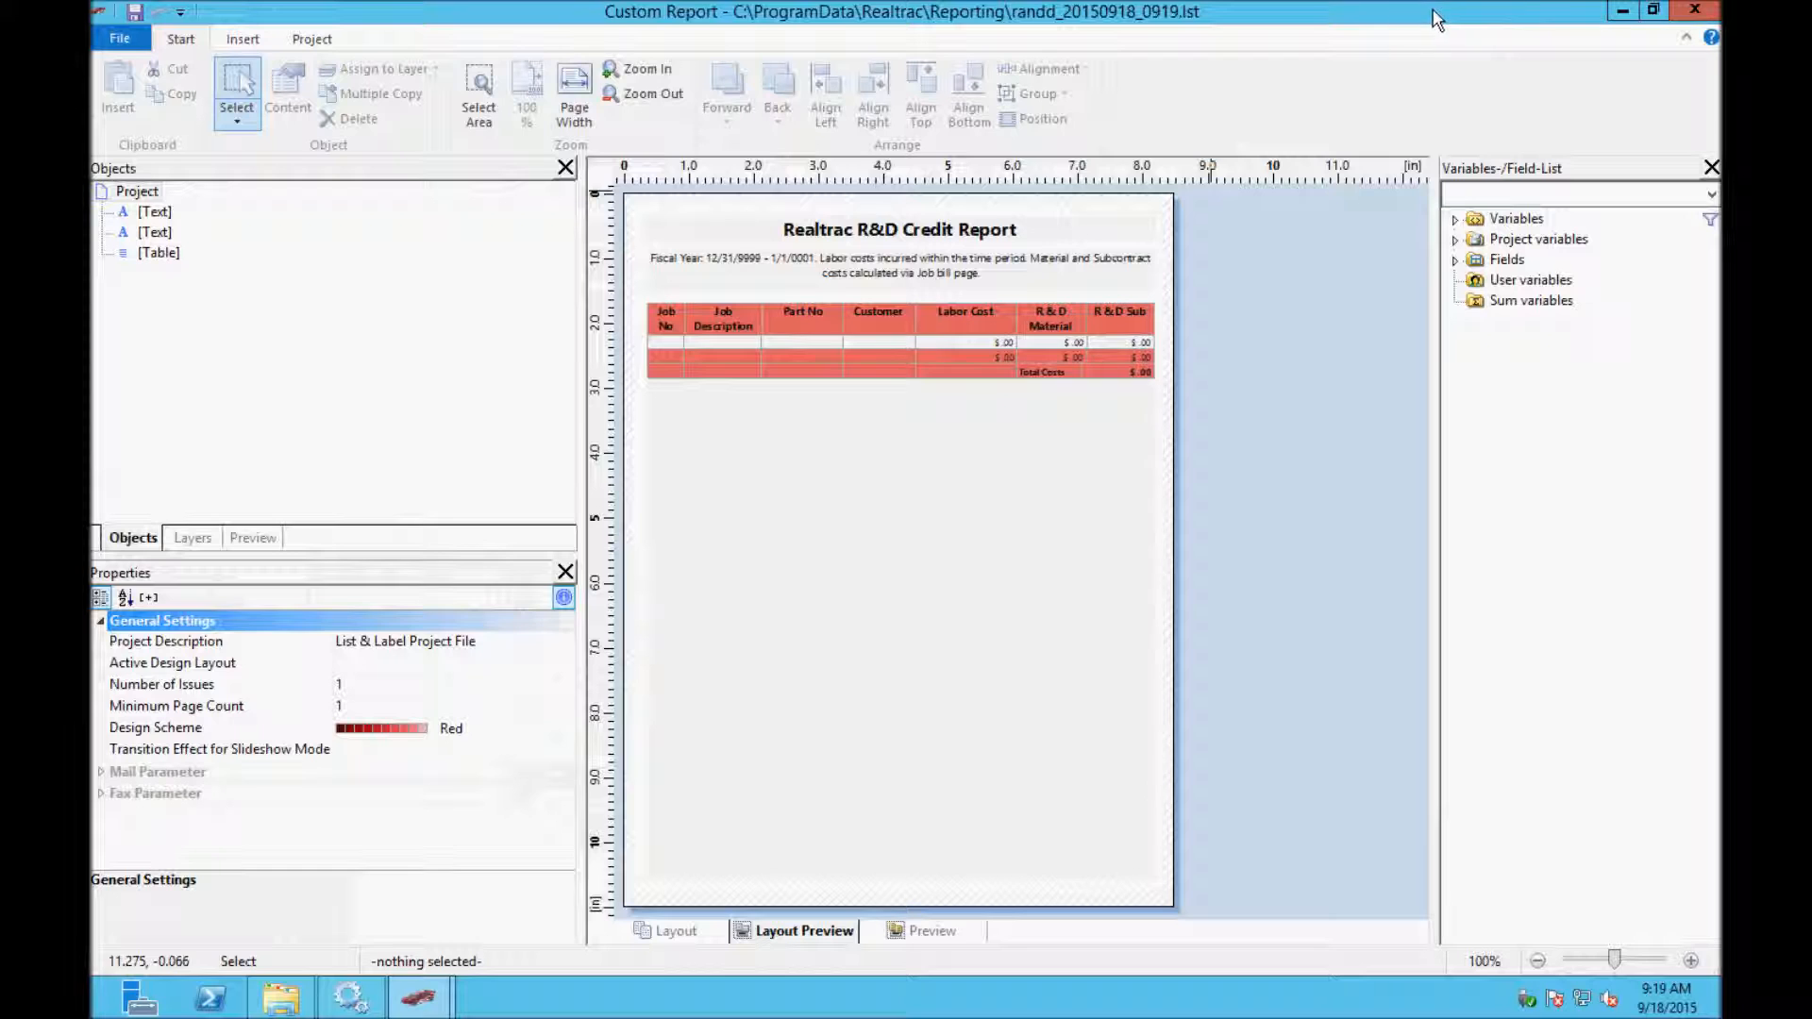
{"action": "left_click", "coordinate": [1694, 10]}
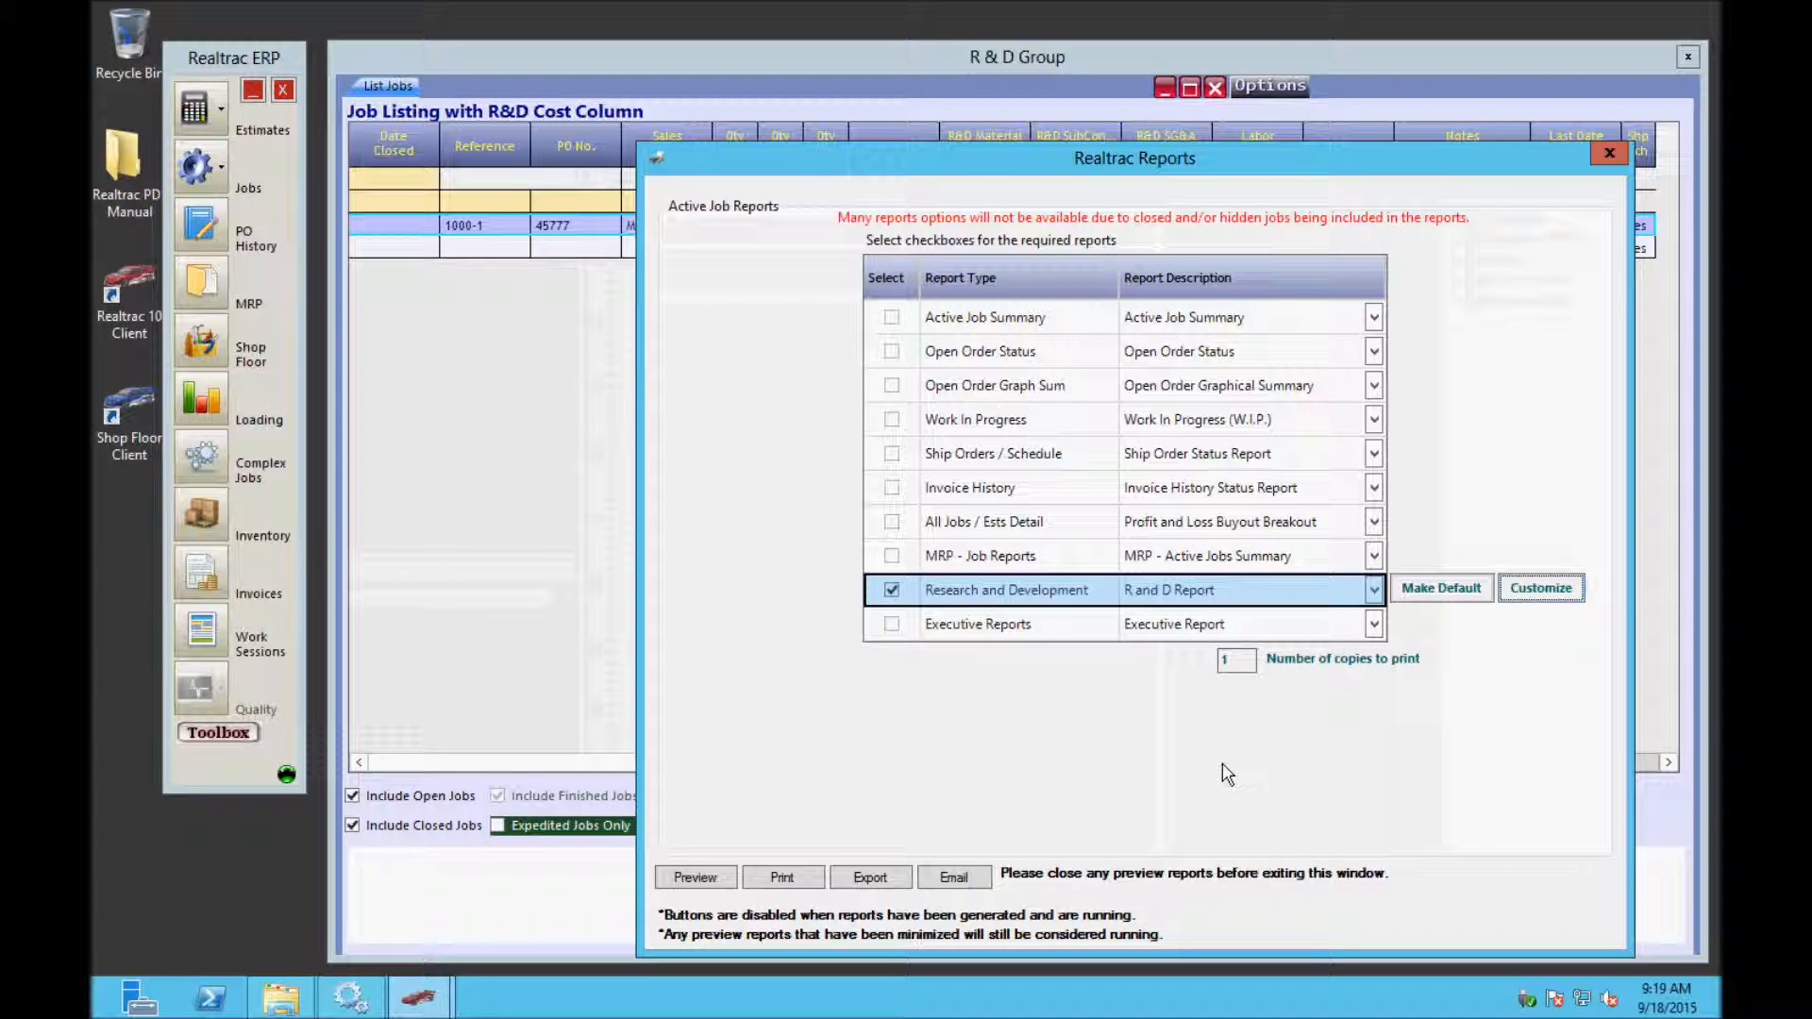